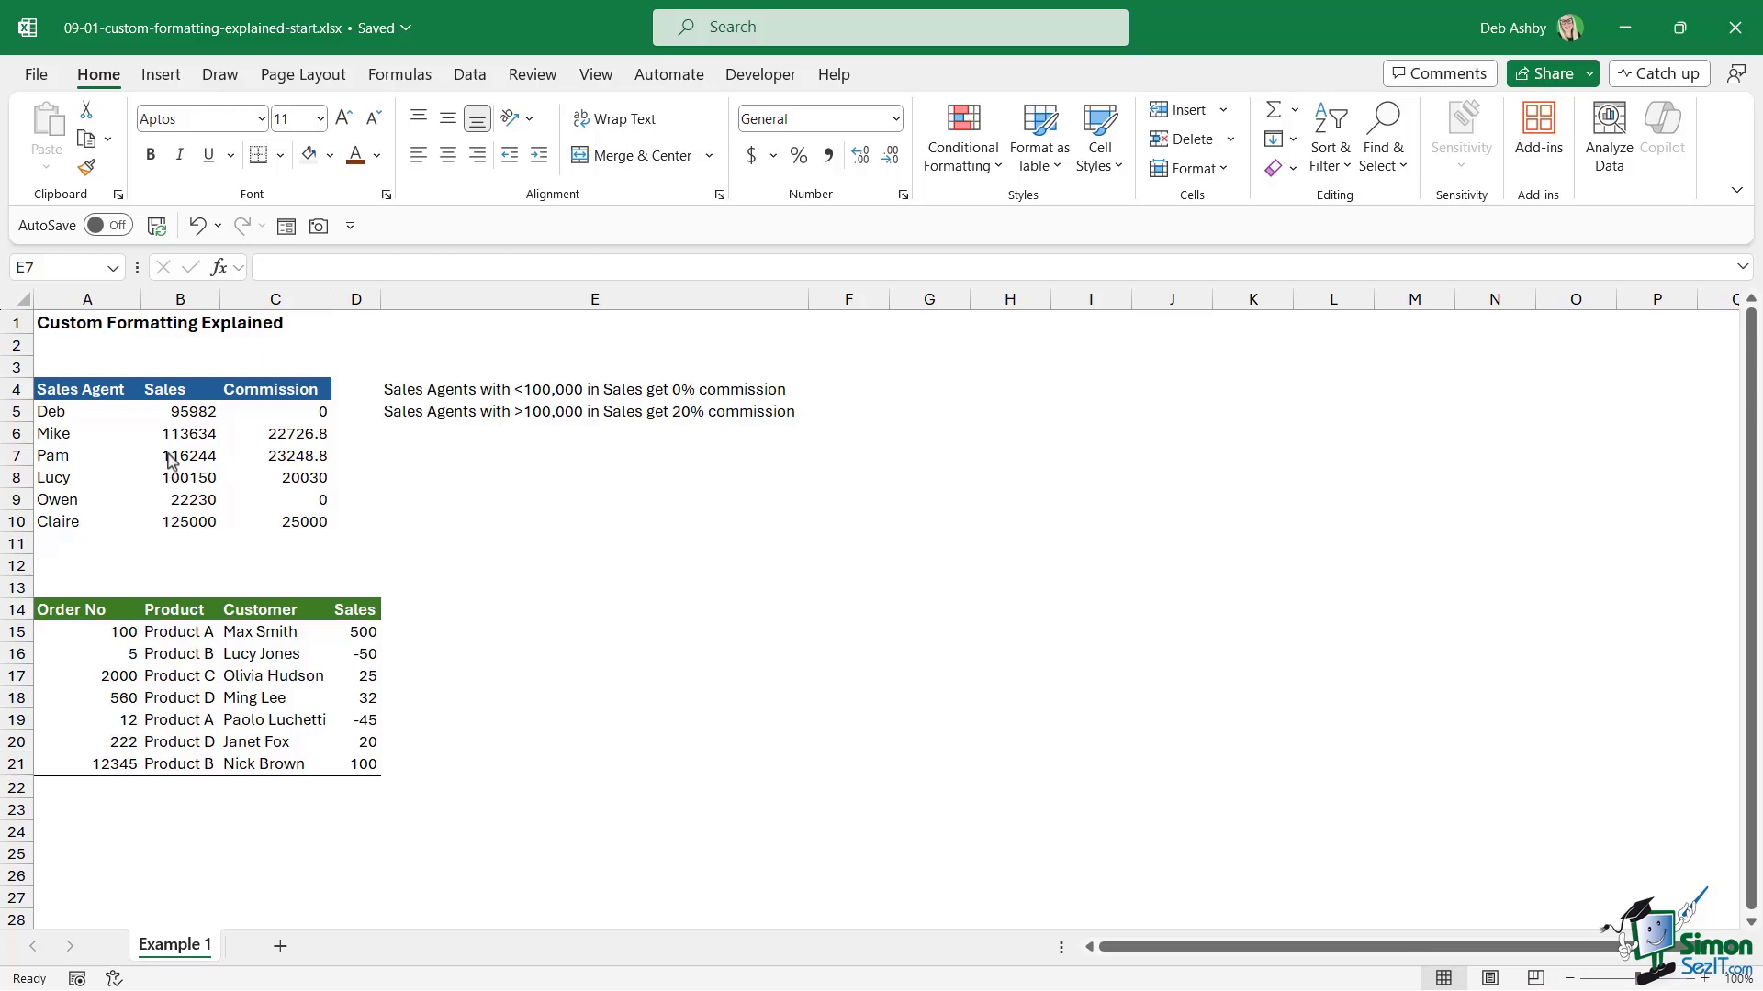
# Step: Select the six agent names, then the Sales B5:B10 and Commission C5:C10 figures
pyautogui.click(202, 426)
pyautogui.moveTo(74, 415); pyautogui.dragTo(73, 515)
pyautogui.click(188, 478)
pyautogui.moveTo(199, 406); pyautogui.dragTo(193, 522)
pyautogui.moveTo(312, 413); pyautogui.dragTo(315, 520)
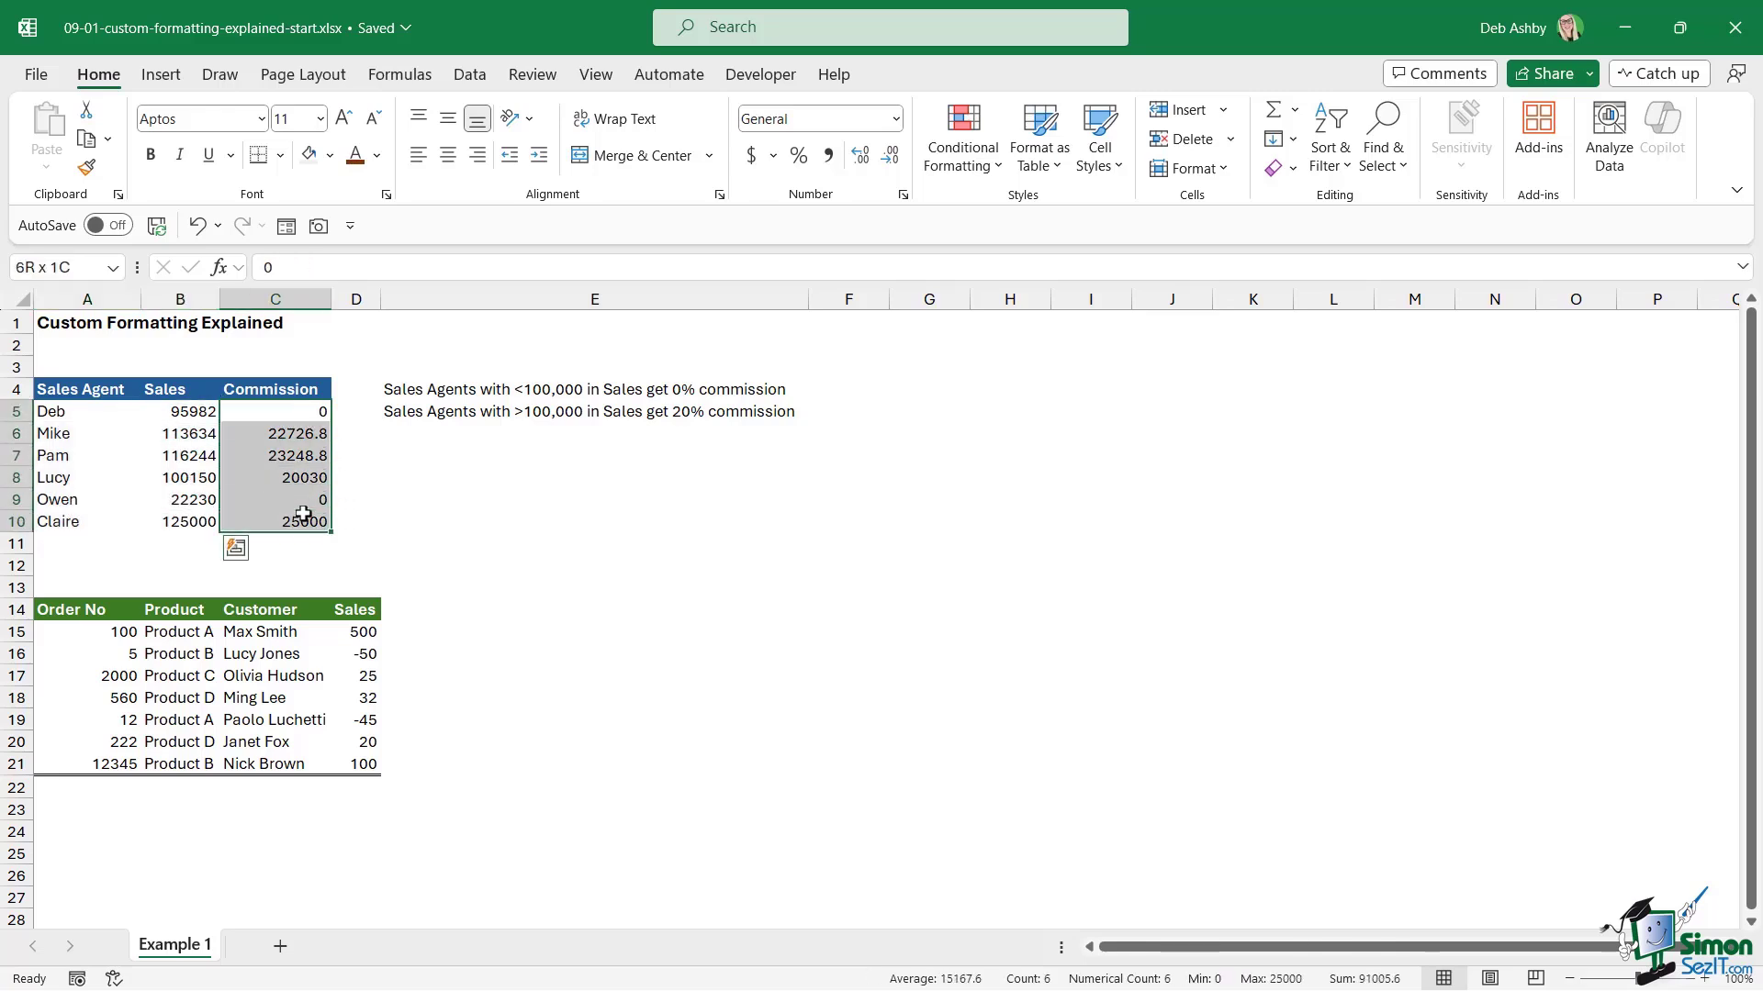
# Step: Click through individual Sales and Commission values, ending with Sales B5:B10 selected
pyautogui.click(193, 455)
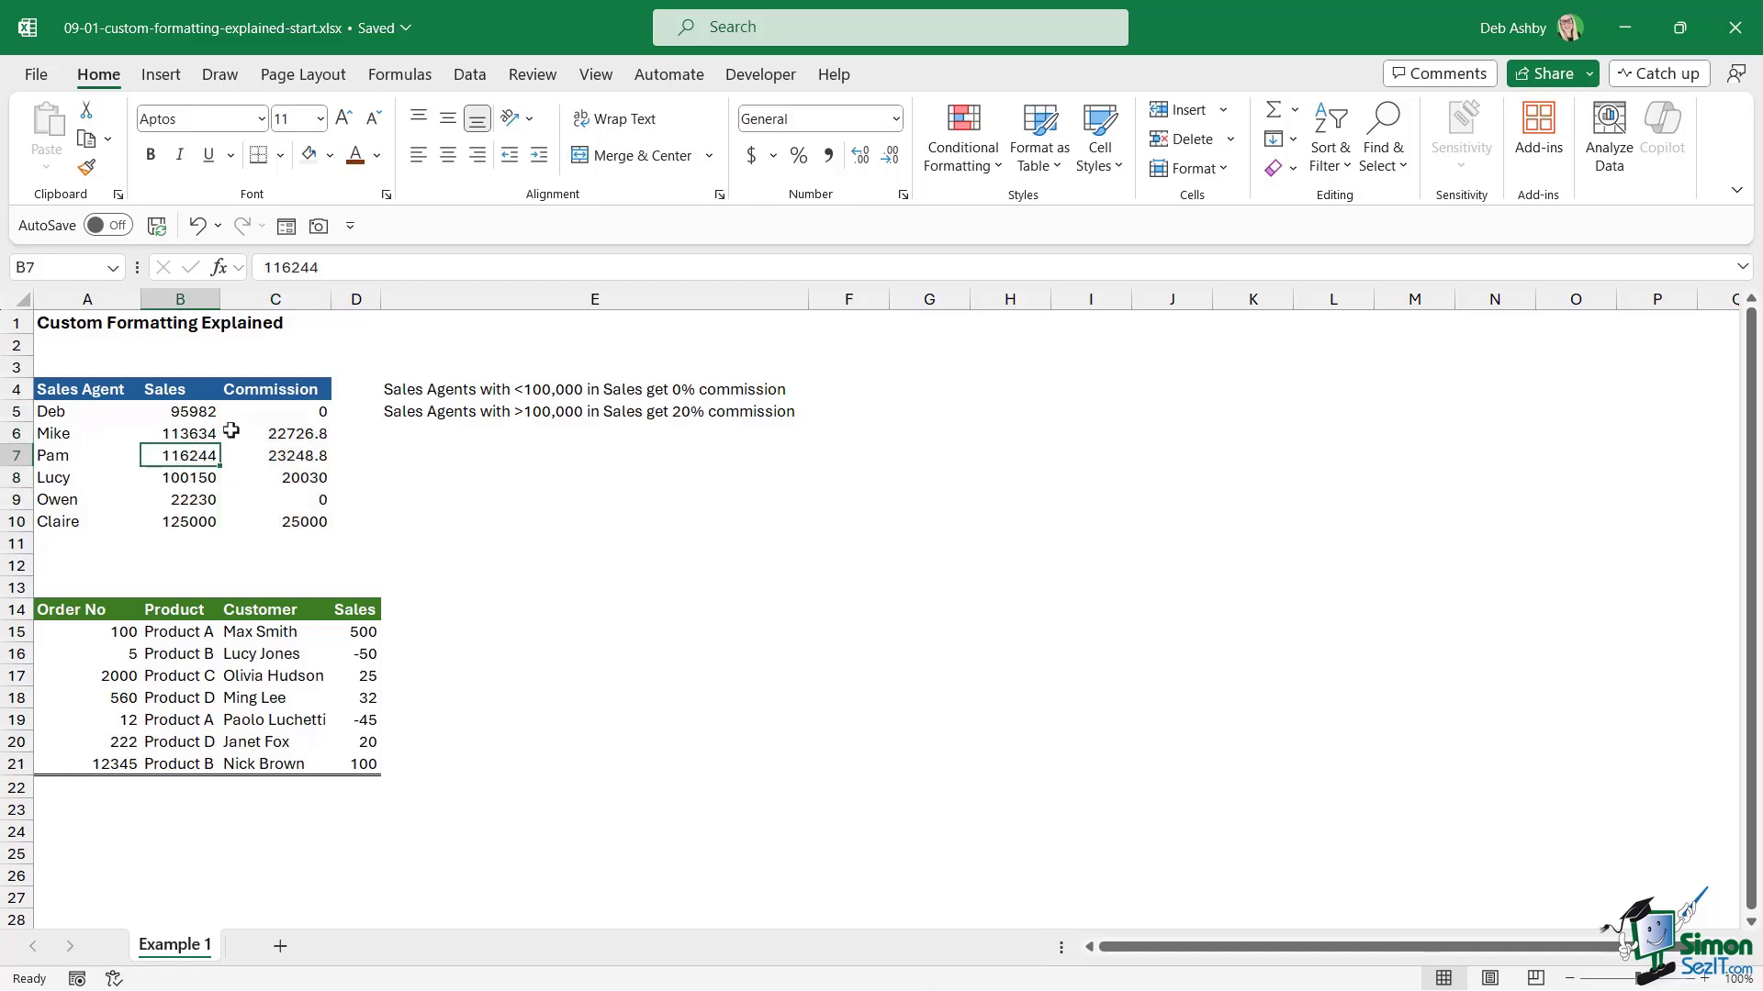
pyautogui.click(187, 413)
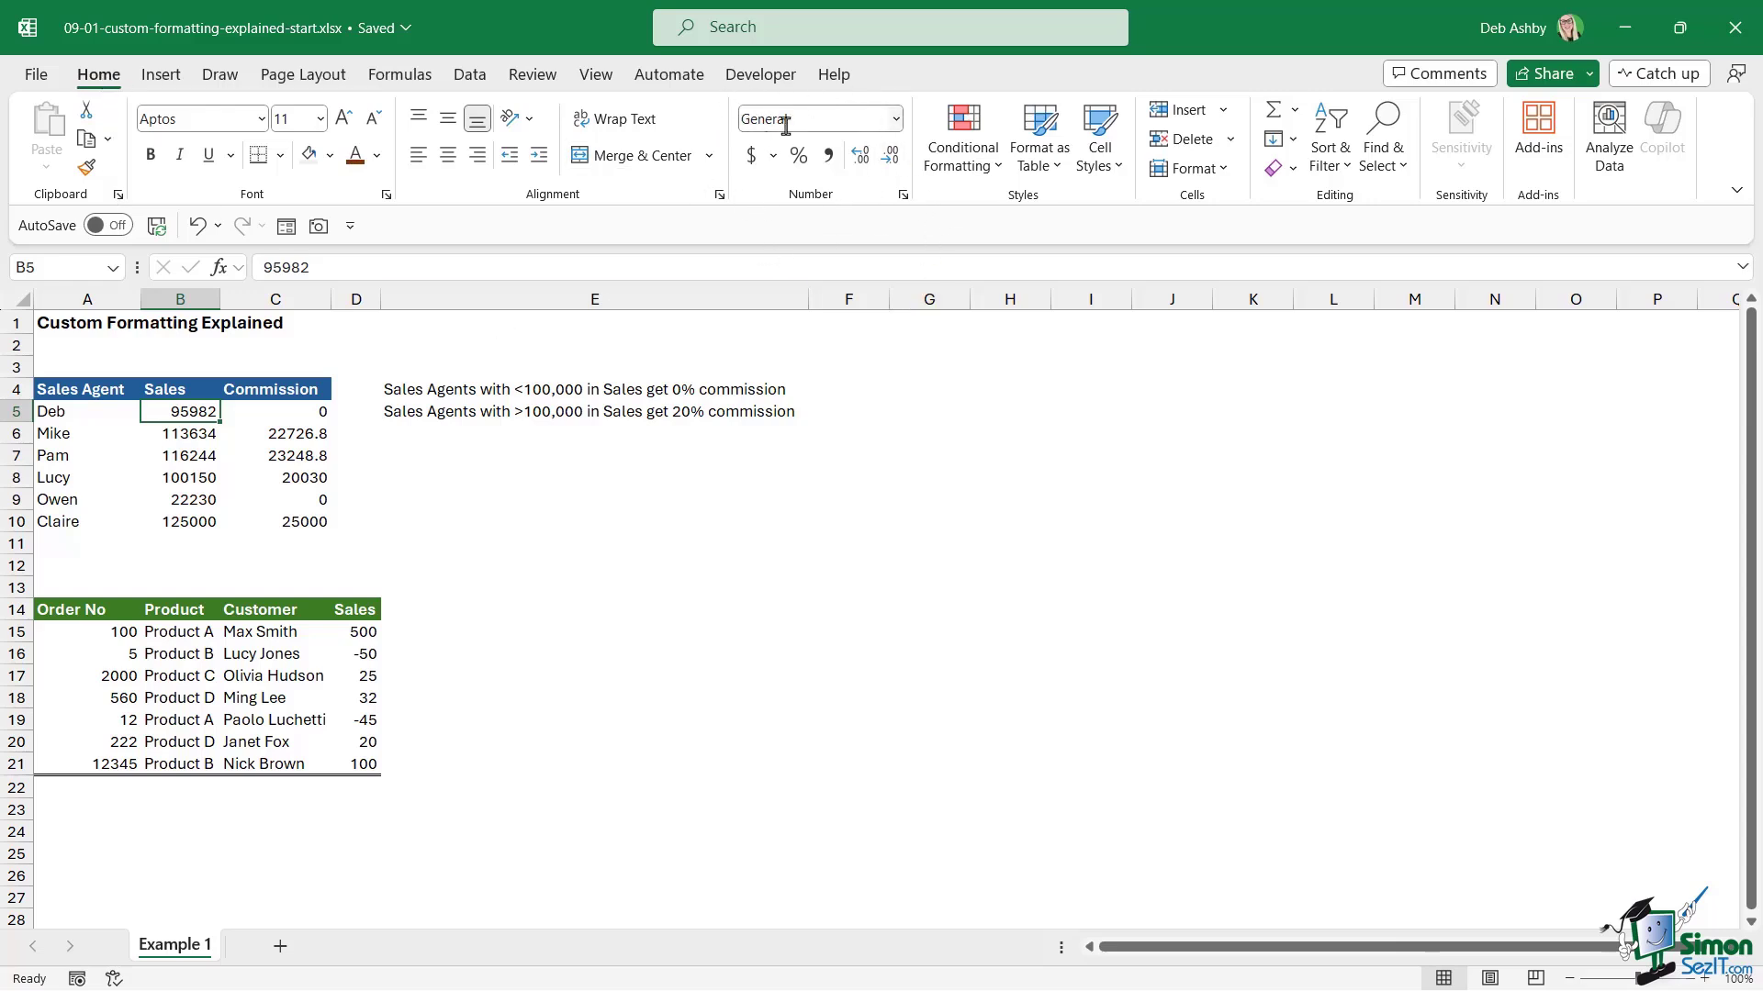
pyautogui.click(206, 450)
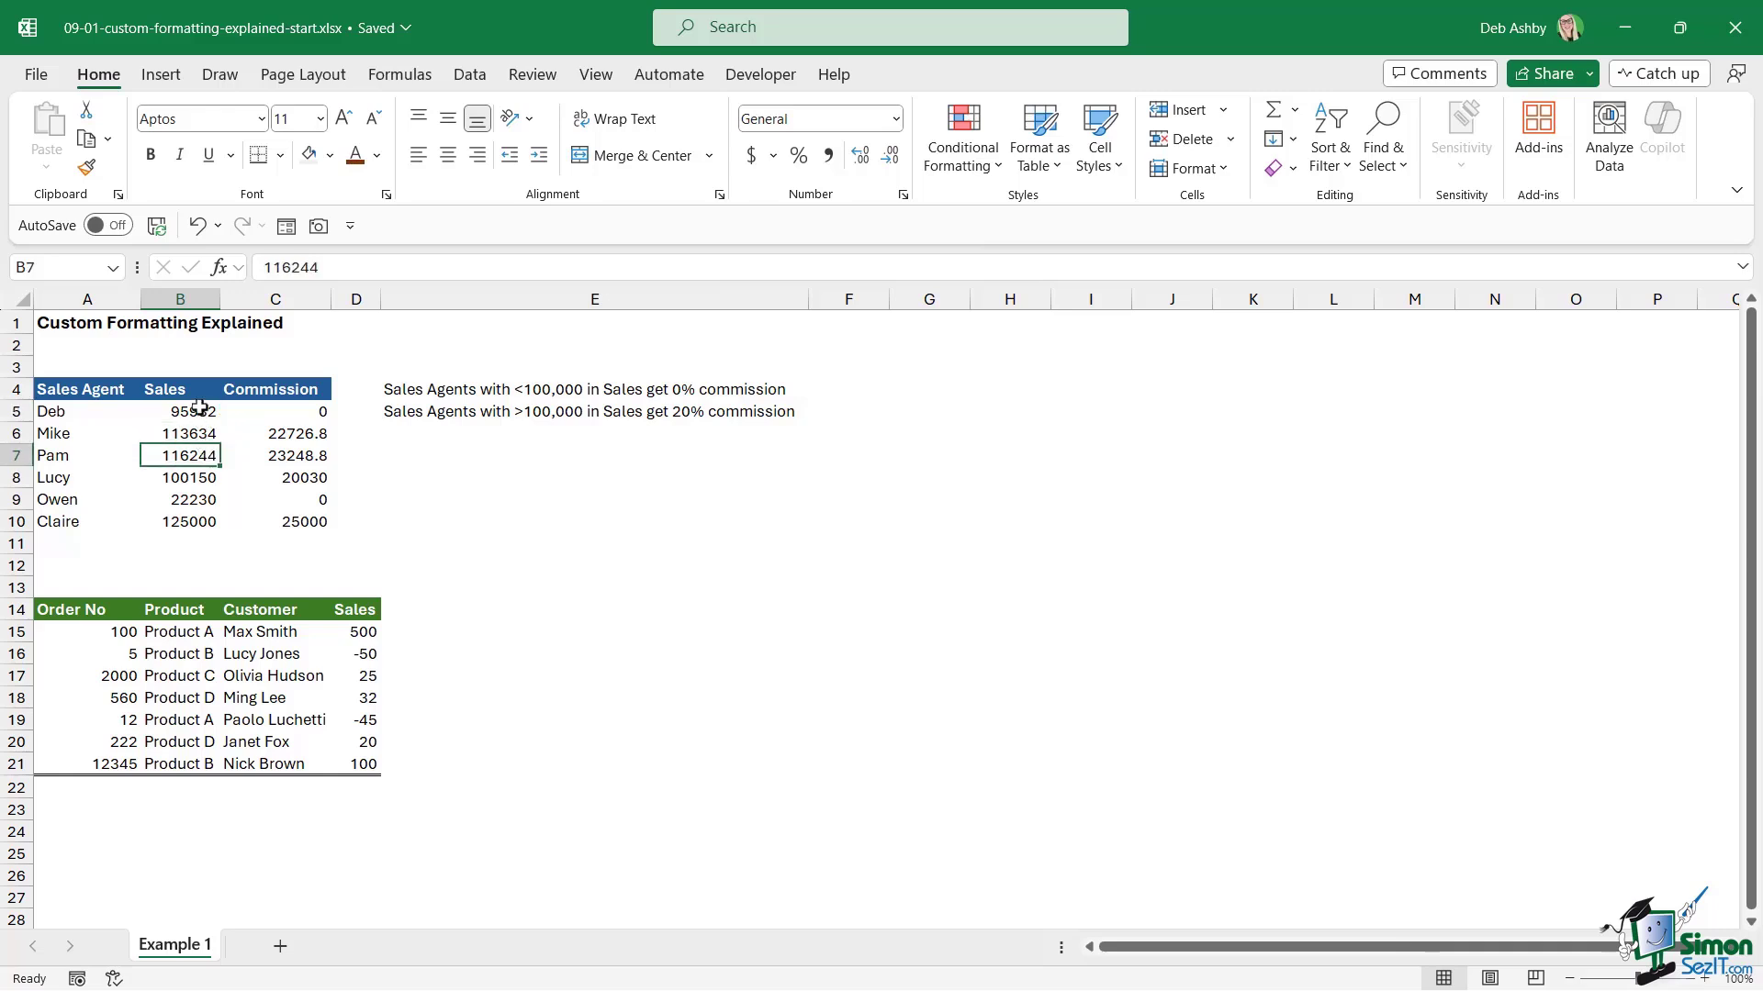
pyautogui.moveTo(197, 411); pyautogui.dragTo(197, 521)
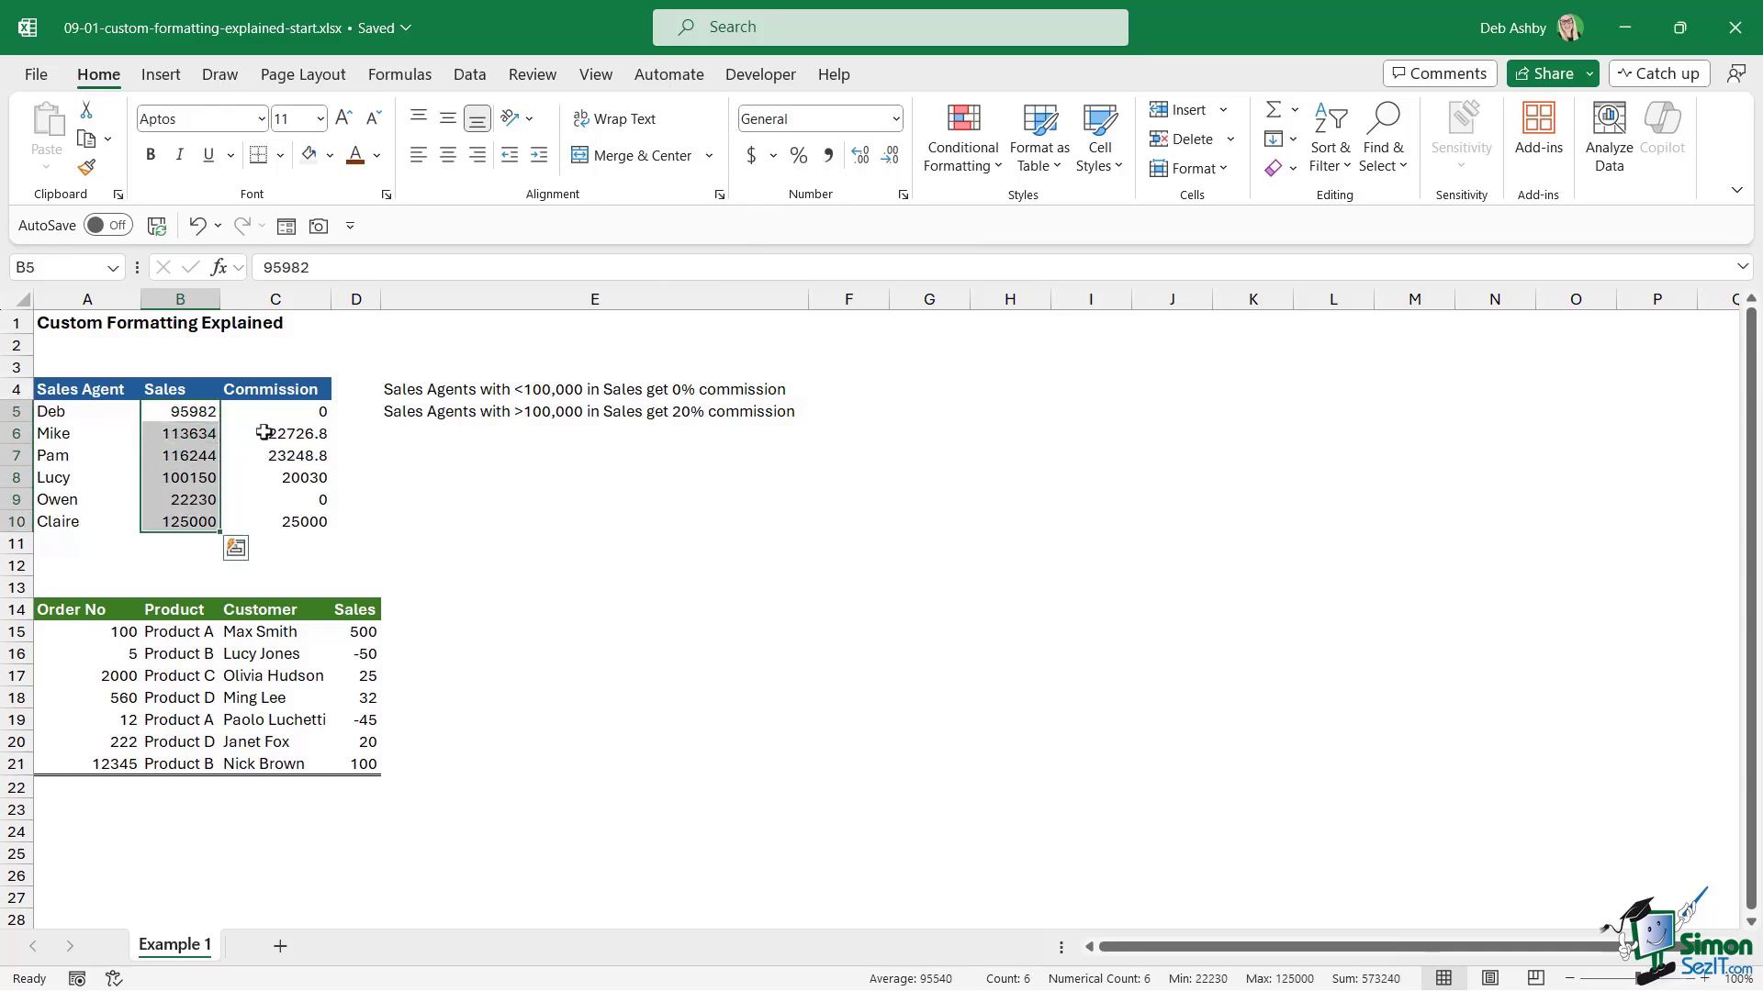
pyautogui.click(299, 411)
pyautogui.moveTo(299, 411); pyautogui.dragTo(303, 520)
pyautogui.click(219, 413)
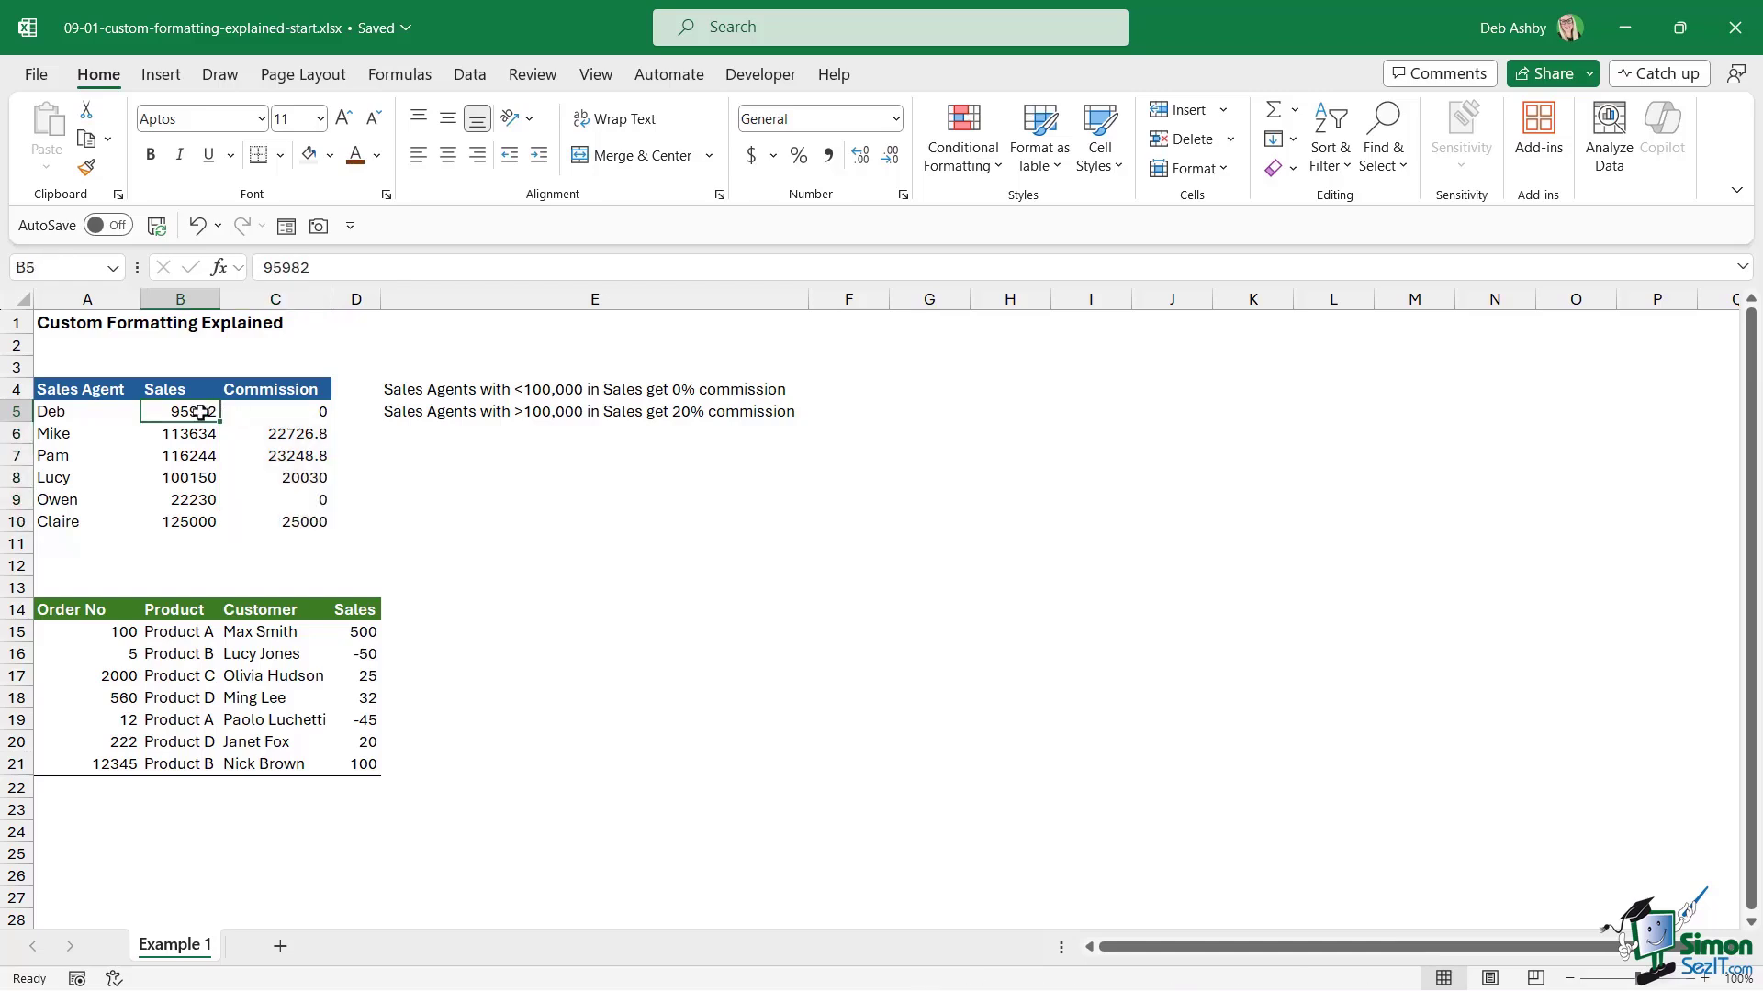
pyautogui.moveTo(199, 413); pyautogui.dragTo(196, 519)
# Step: Give Sales B5:B10 Accounting format and reduce it to zero decimal places
pyautogui.click(898, 118)
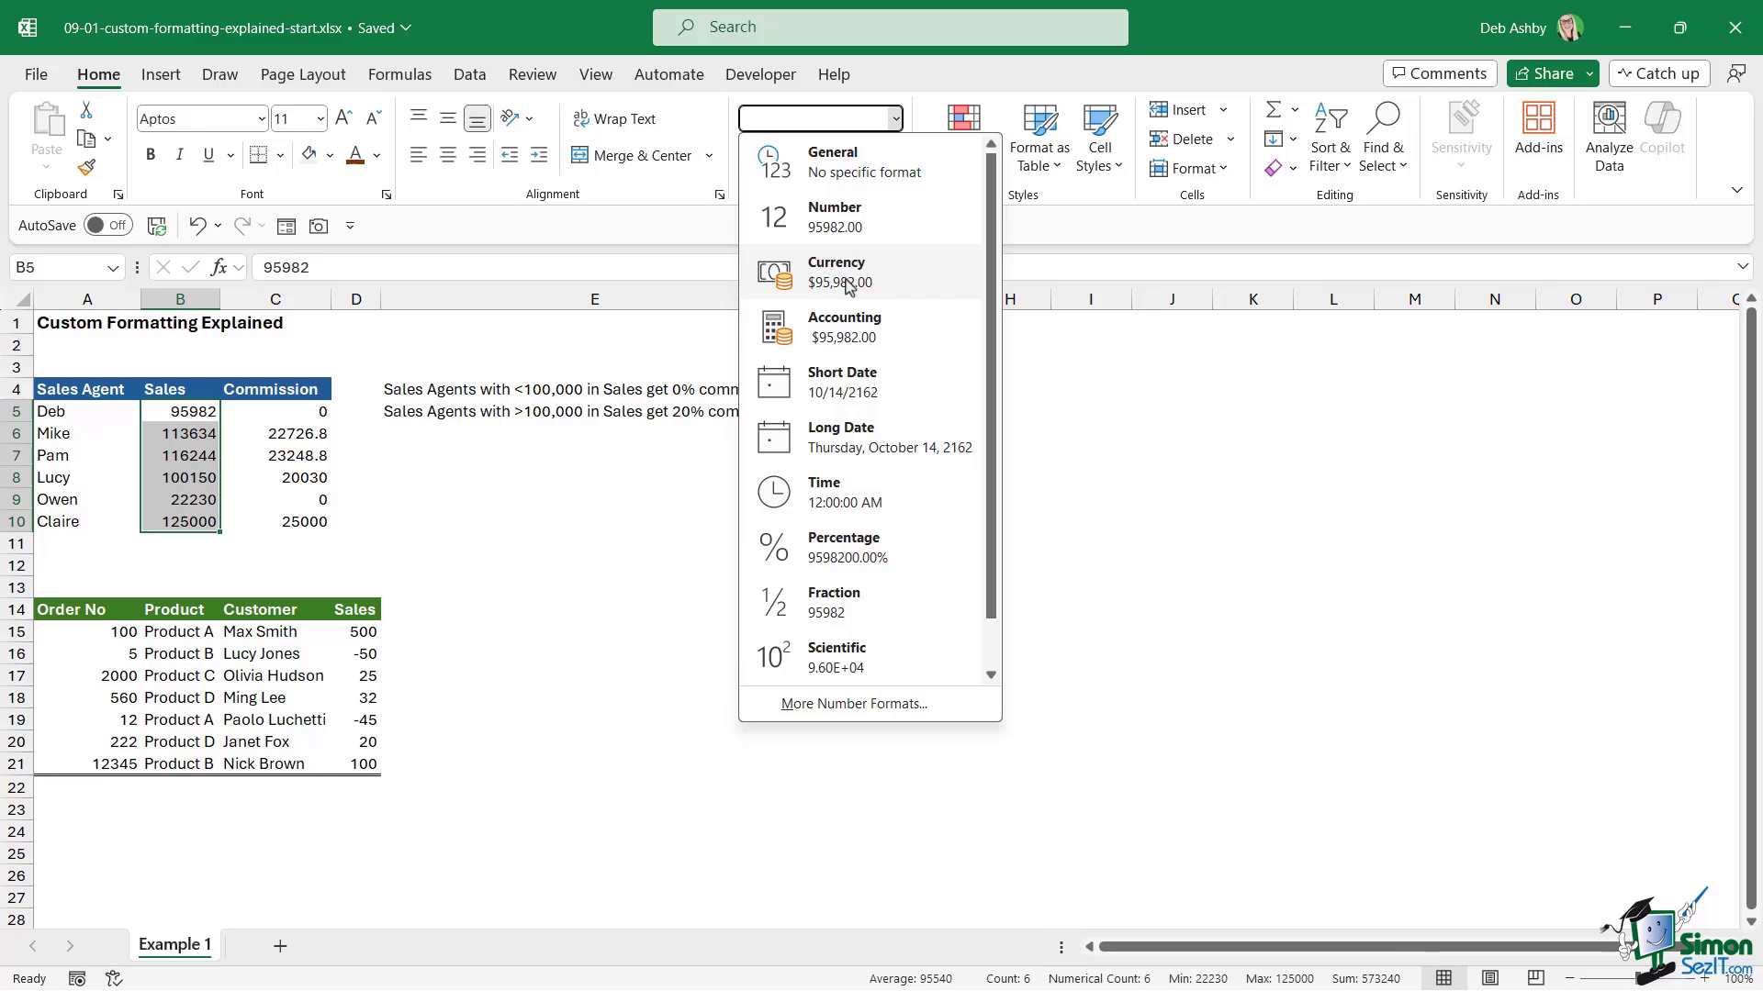
pyautogui.click(846, 331)
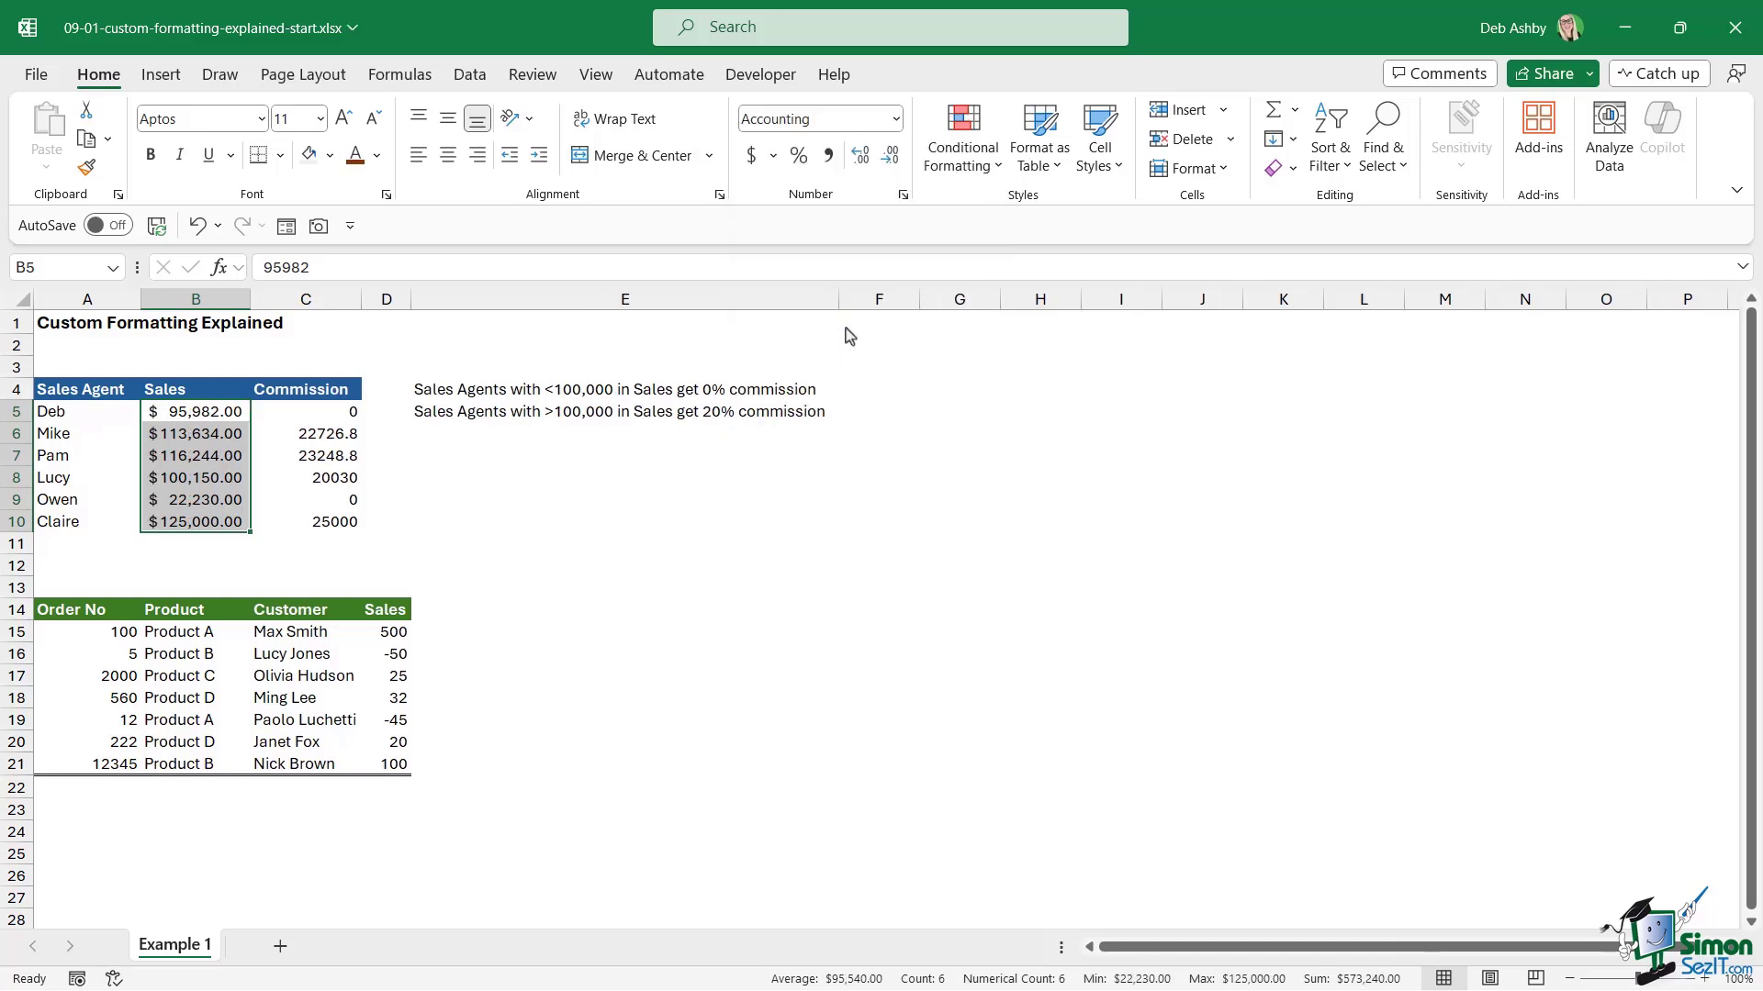
pyautogui.click(893, 158)
pyautogui.click(892, 158)
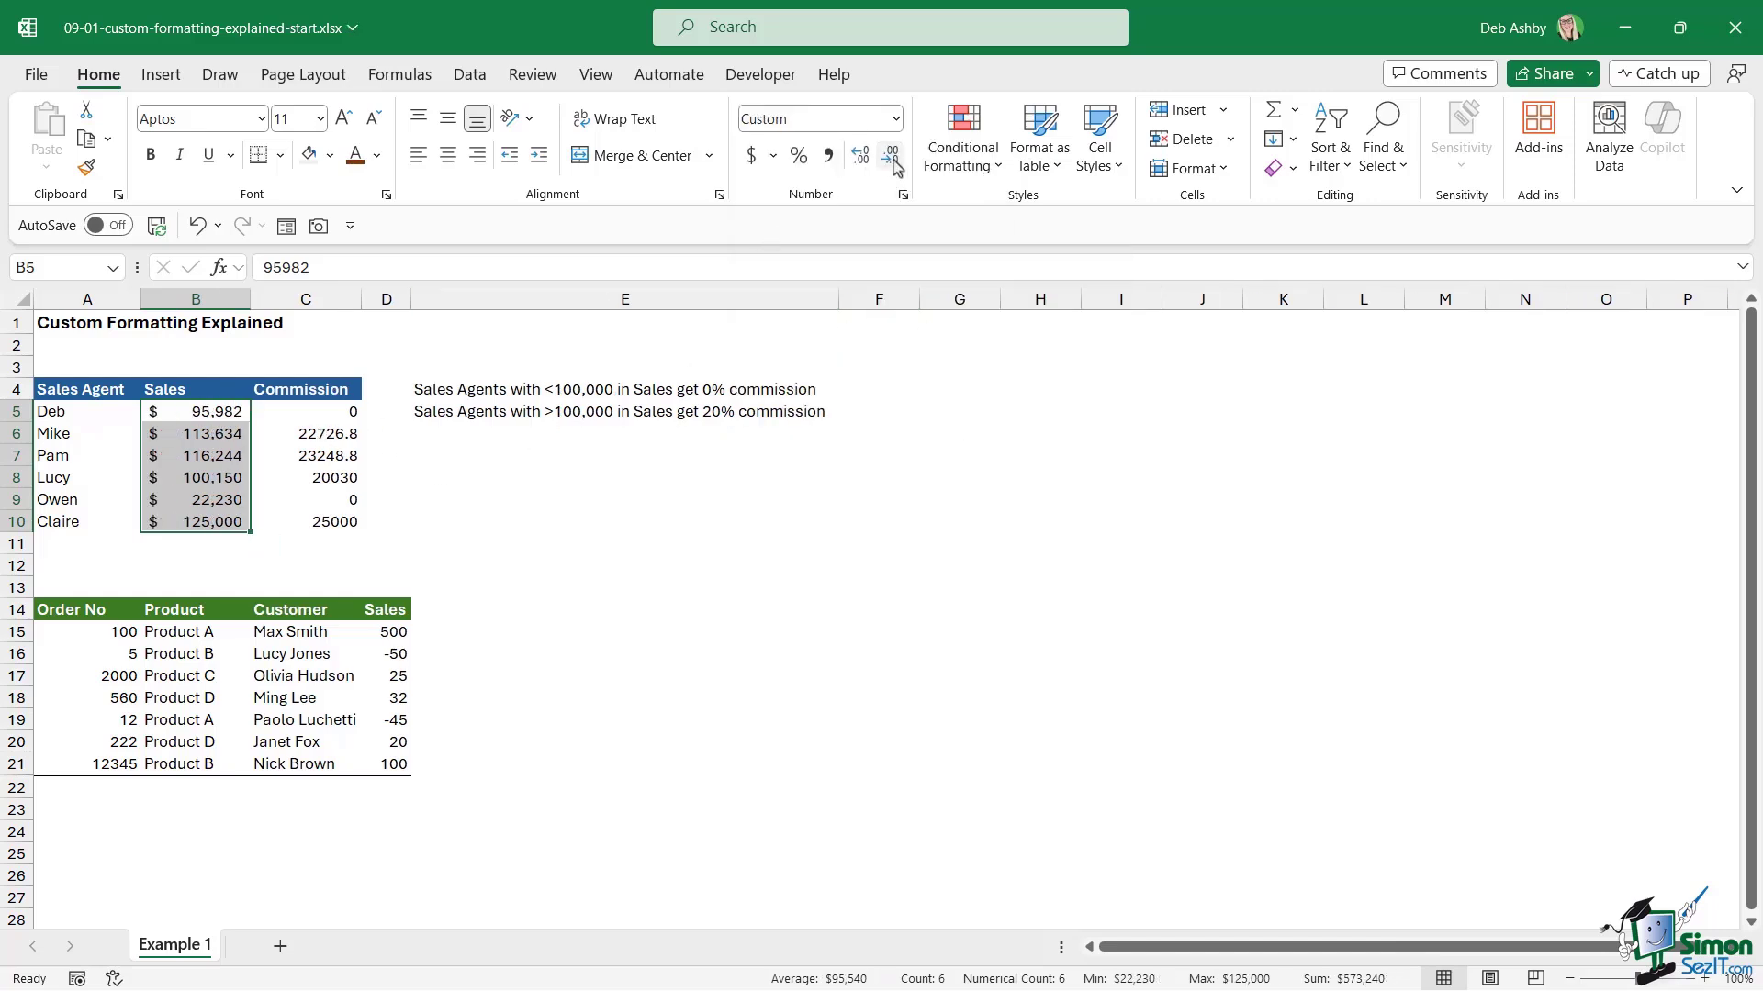
pyautogui.click(525, 468)
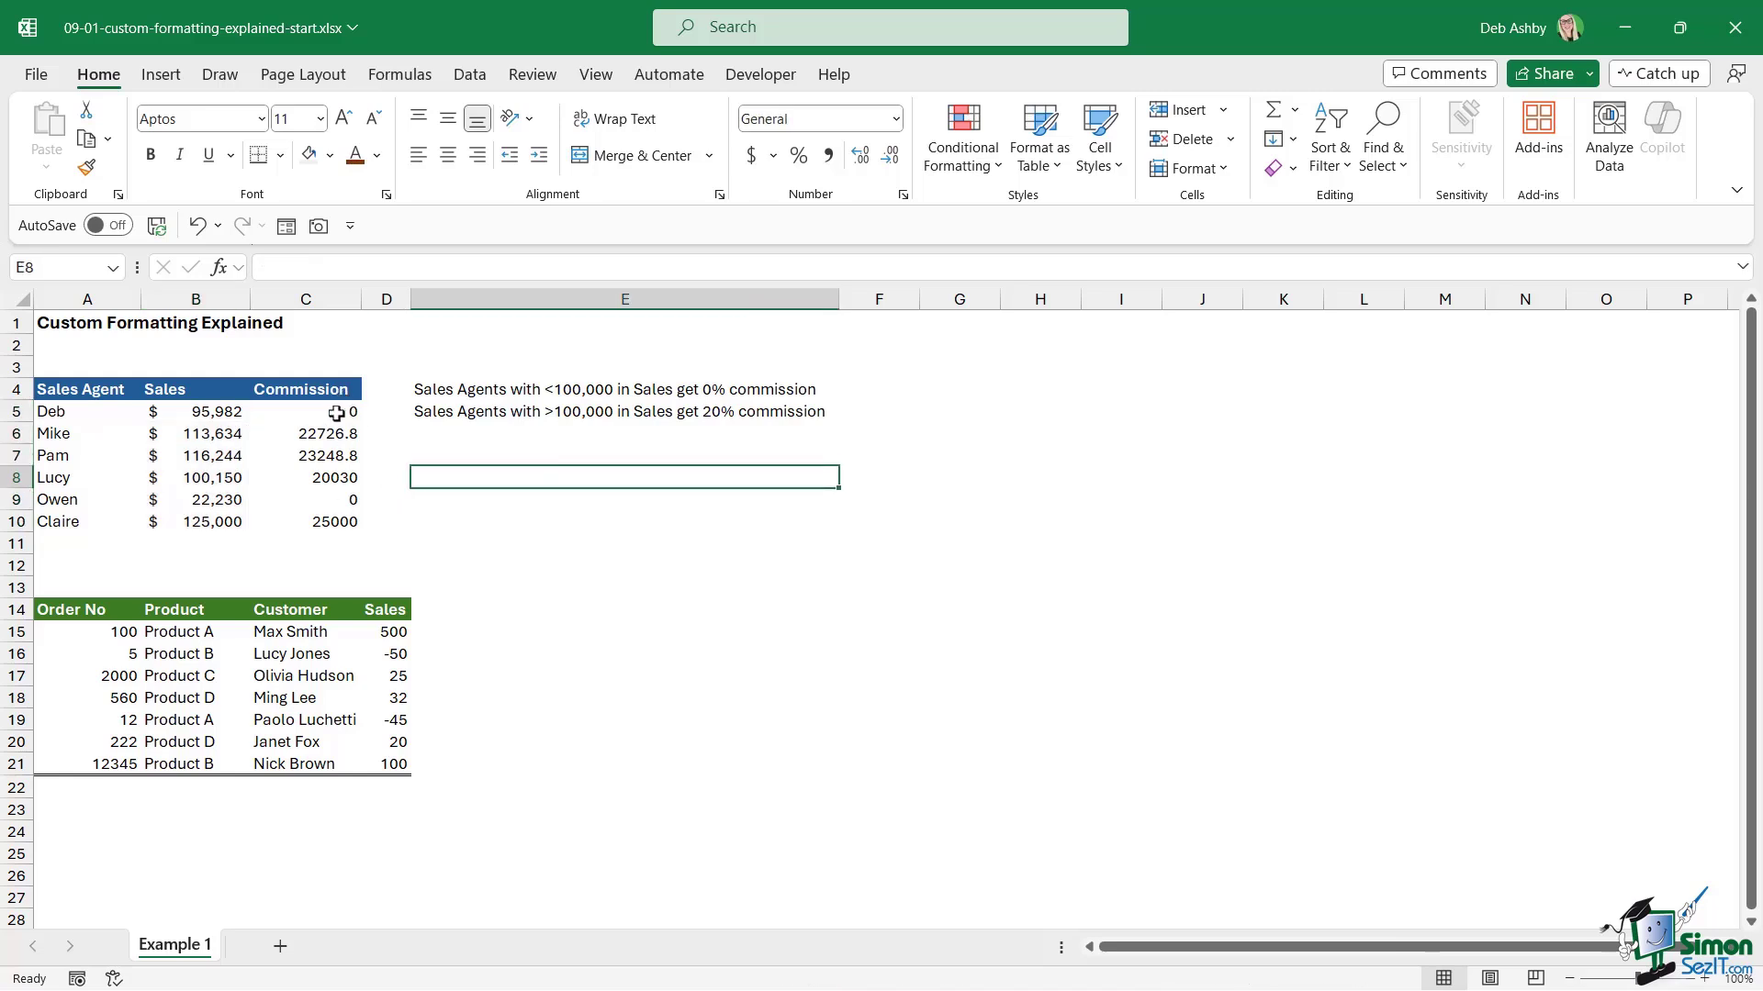
# Step: Undo three times to restore plain Sales numbers, then select commission cell C8's number formats
pyautogui.click(198, 226)
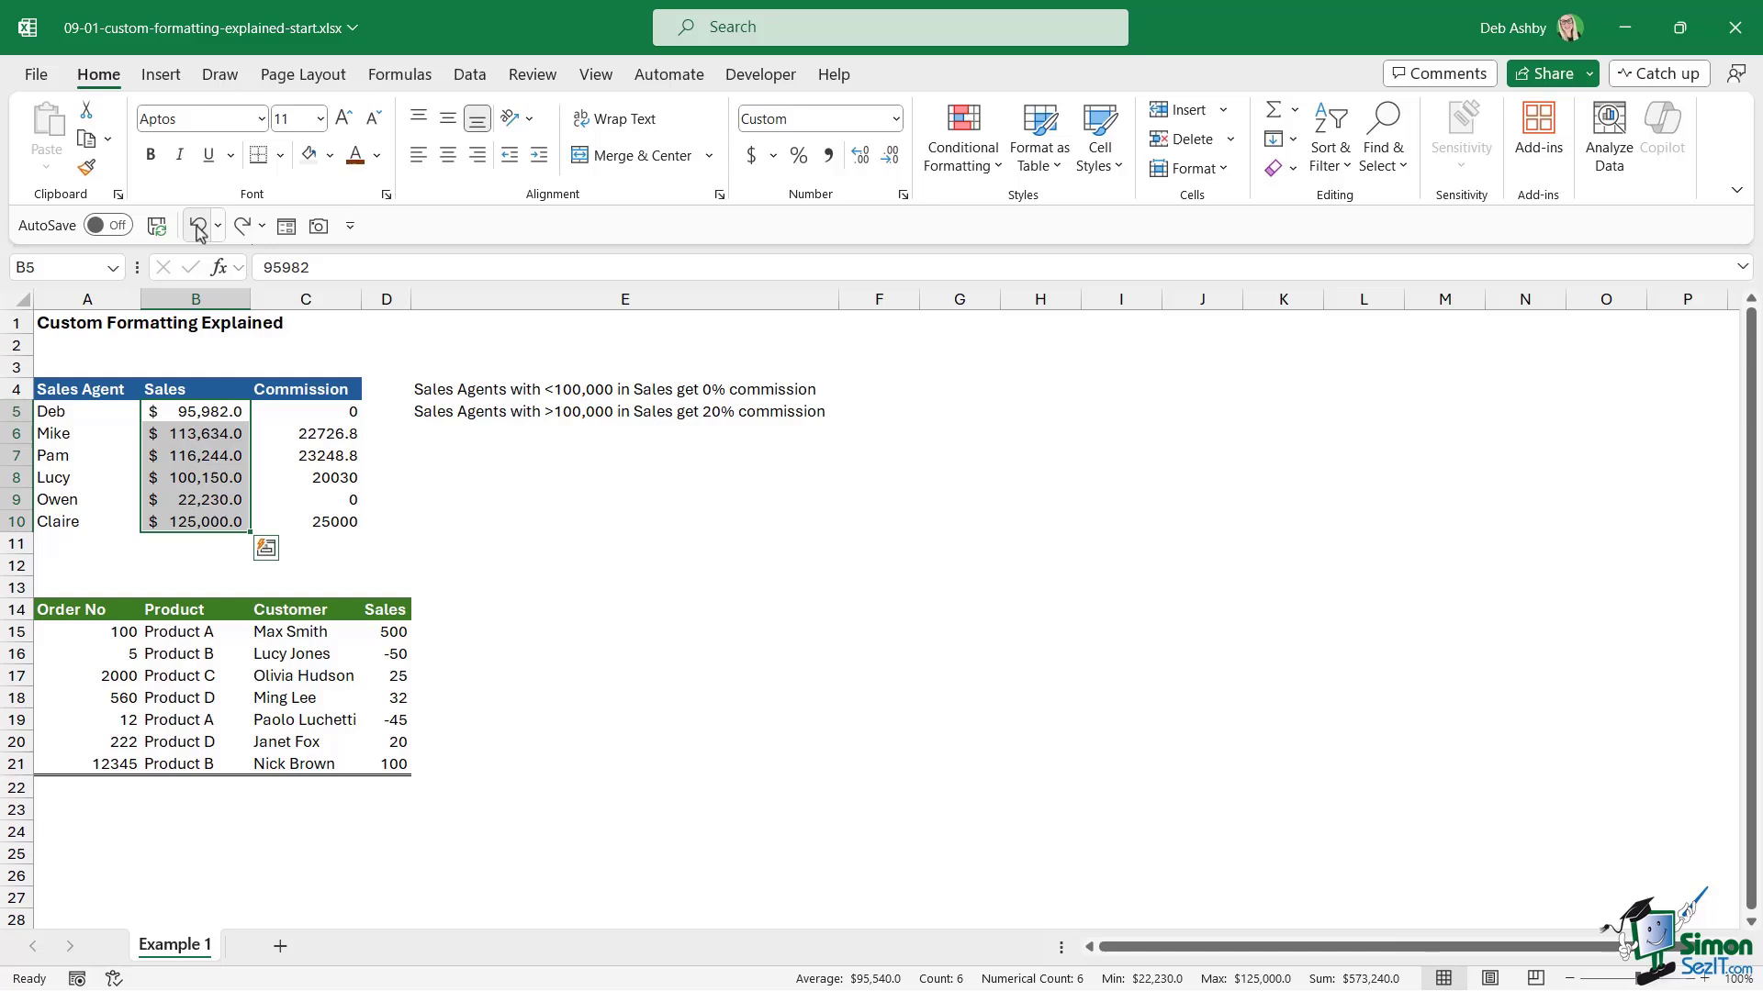
pyautogui.click(197, 226)
pyautogui.click(197, 226)
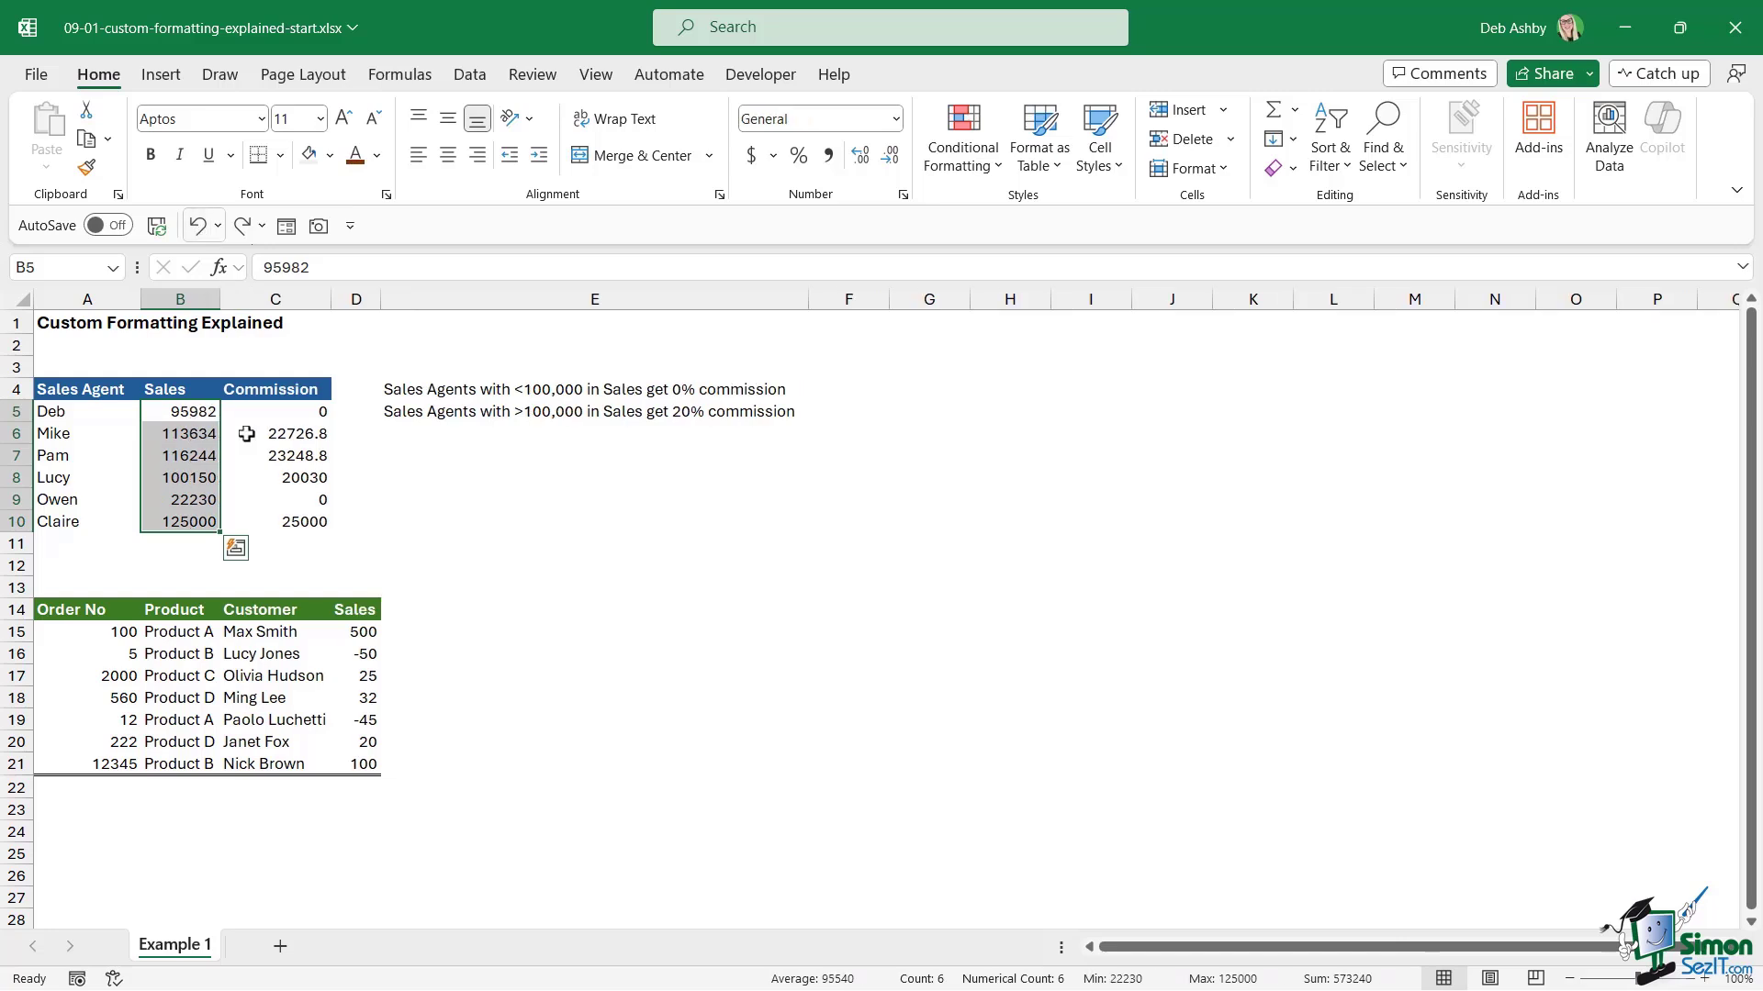
pyautogui.click(262, 478)
pyautogui.click(895, 118)
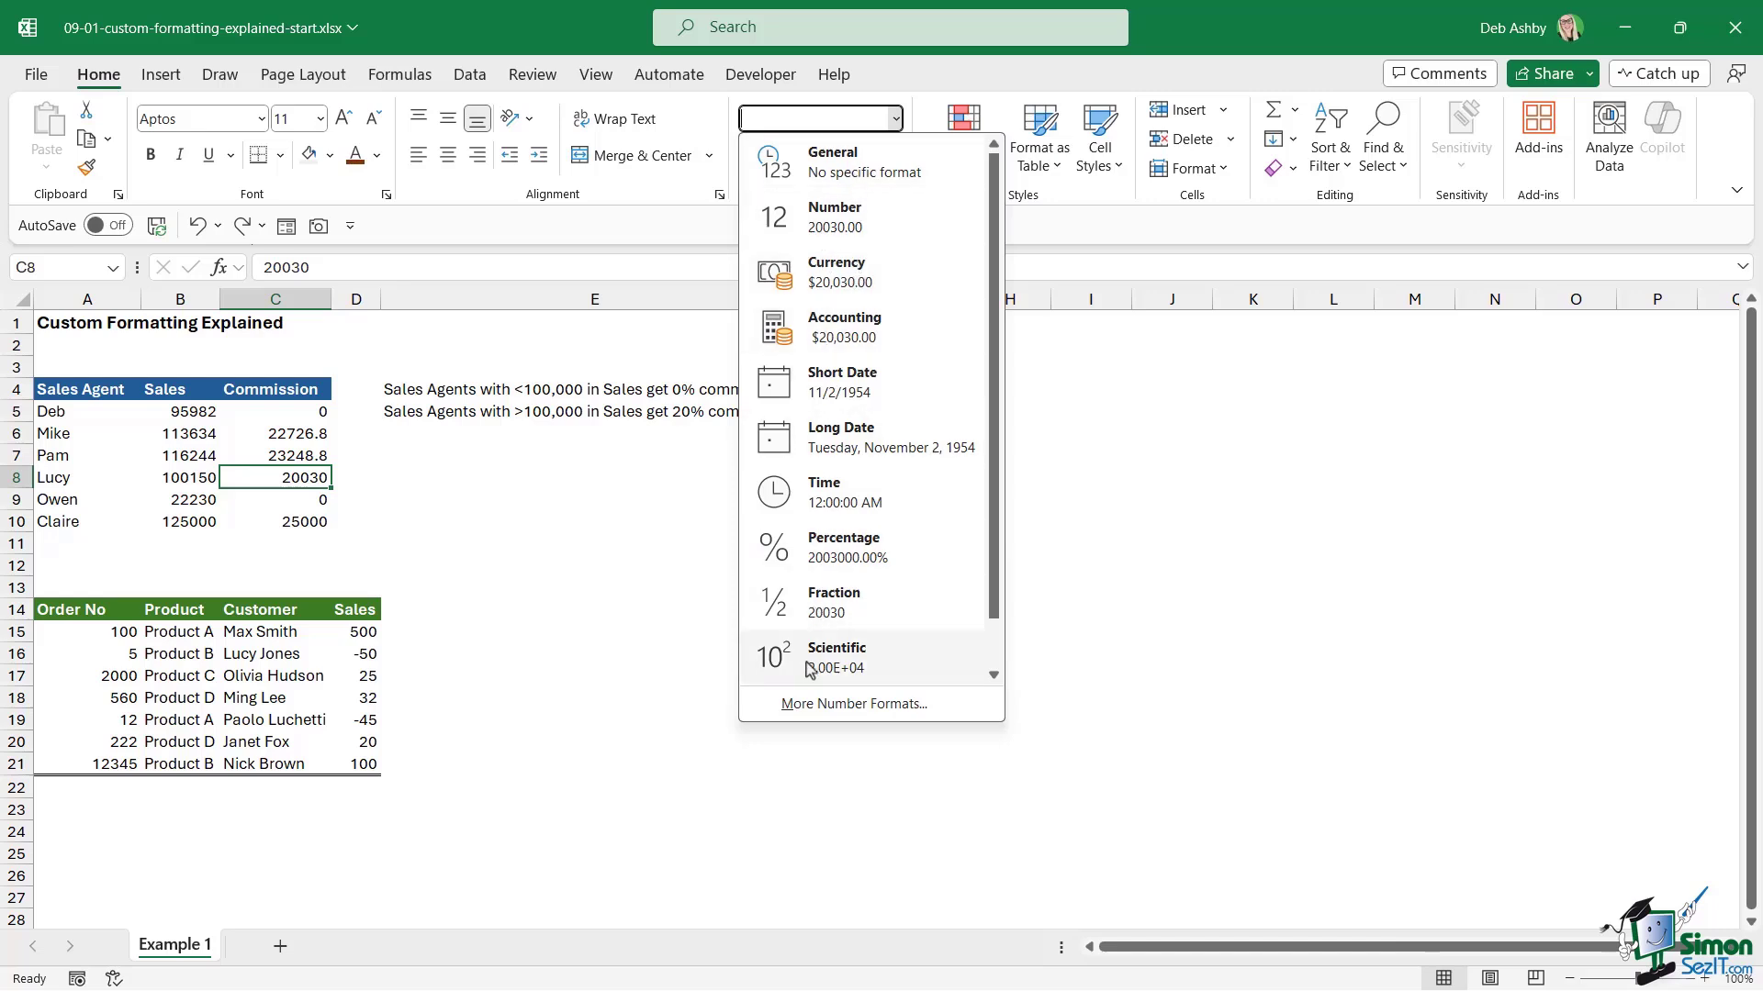
# Step: Open Format Cells for C8 at the Custom category and scroll through the listed format codes
pyautogui.click(829, 705)
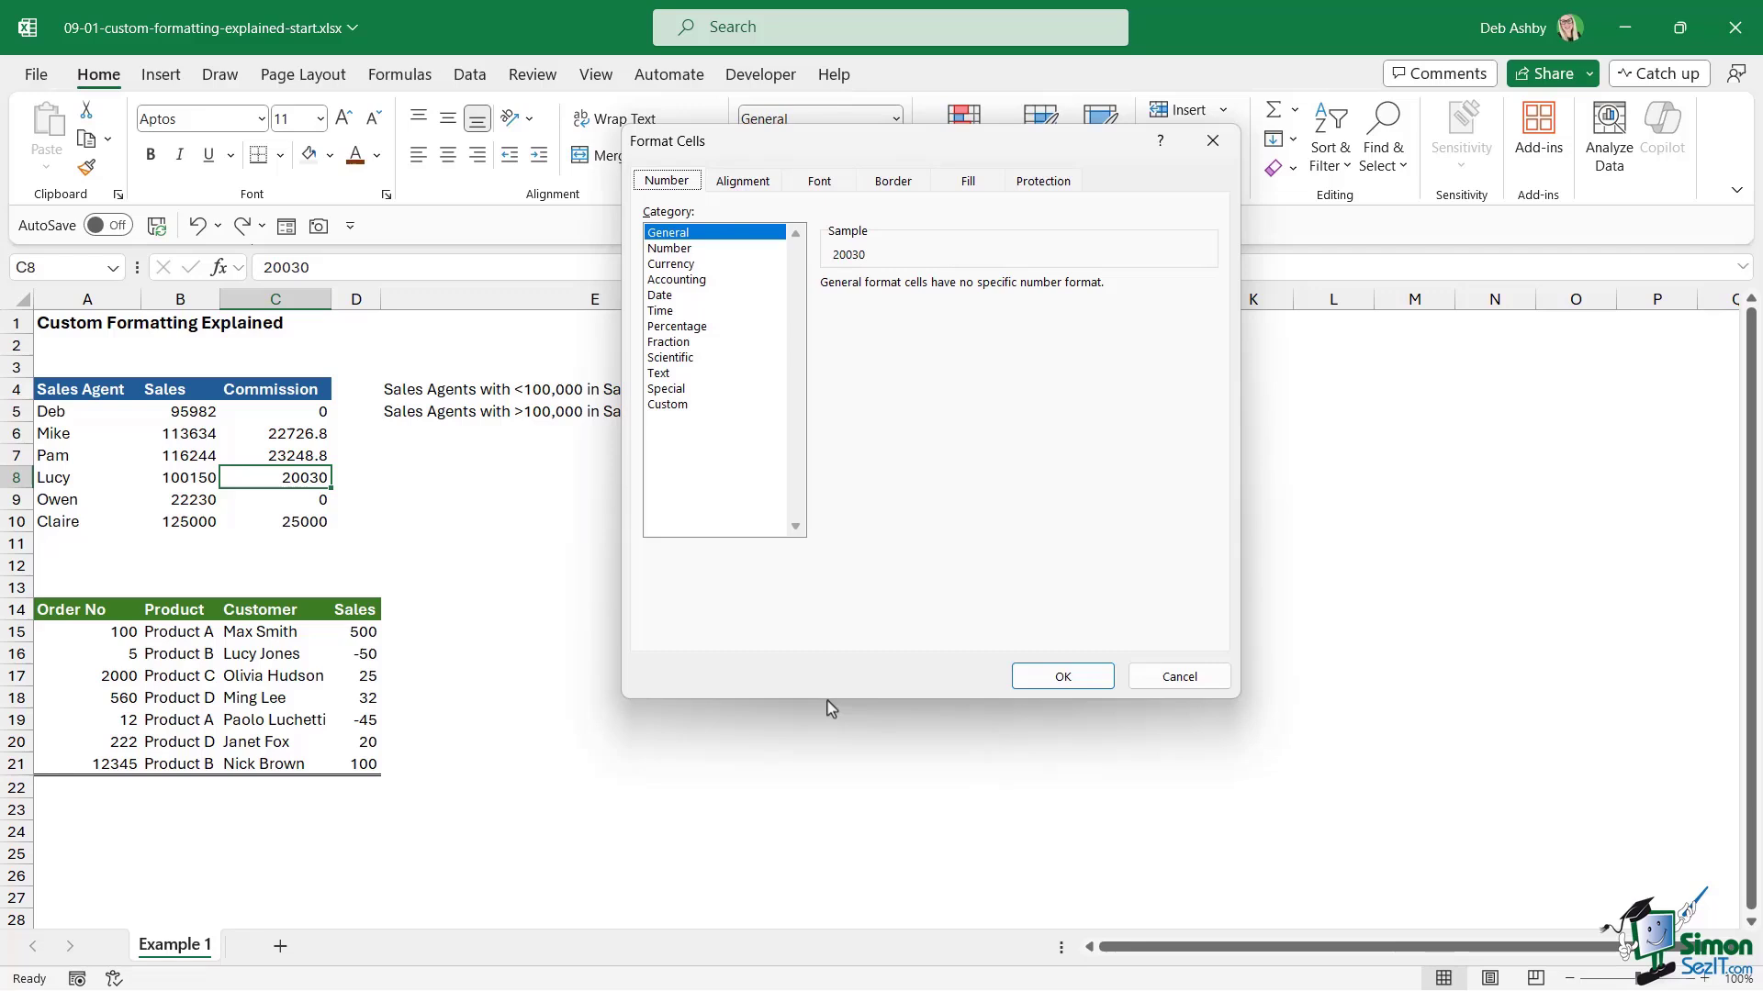
pyautogui.click(669, 405)
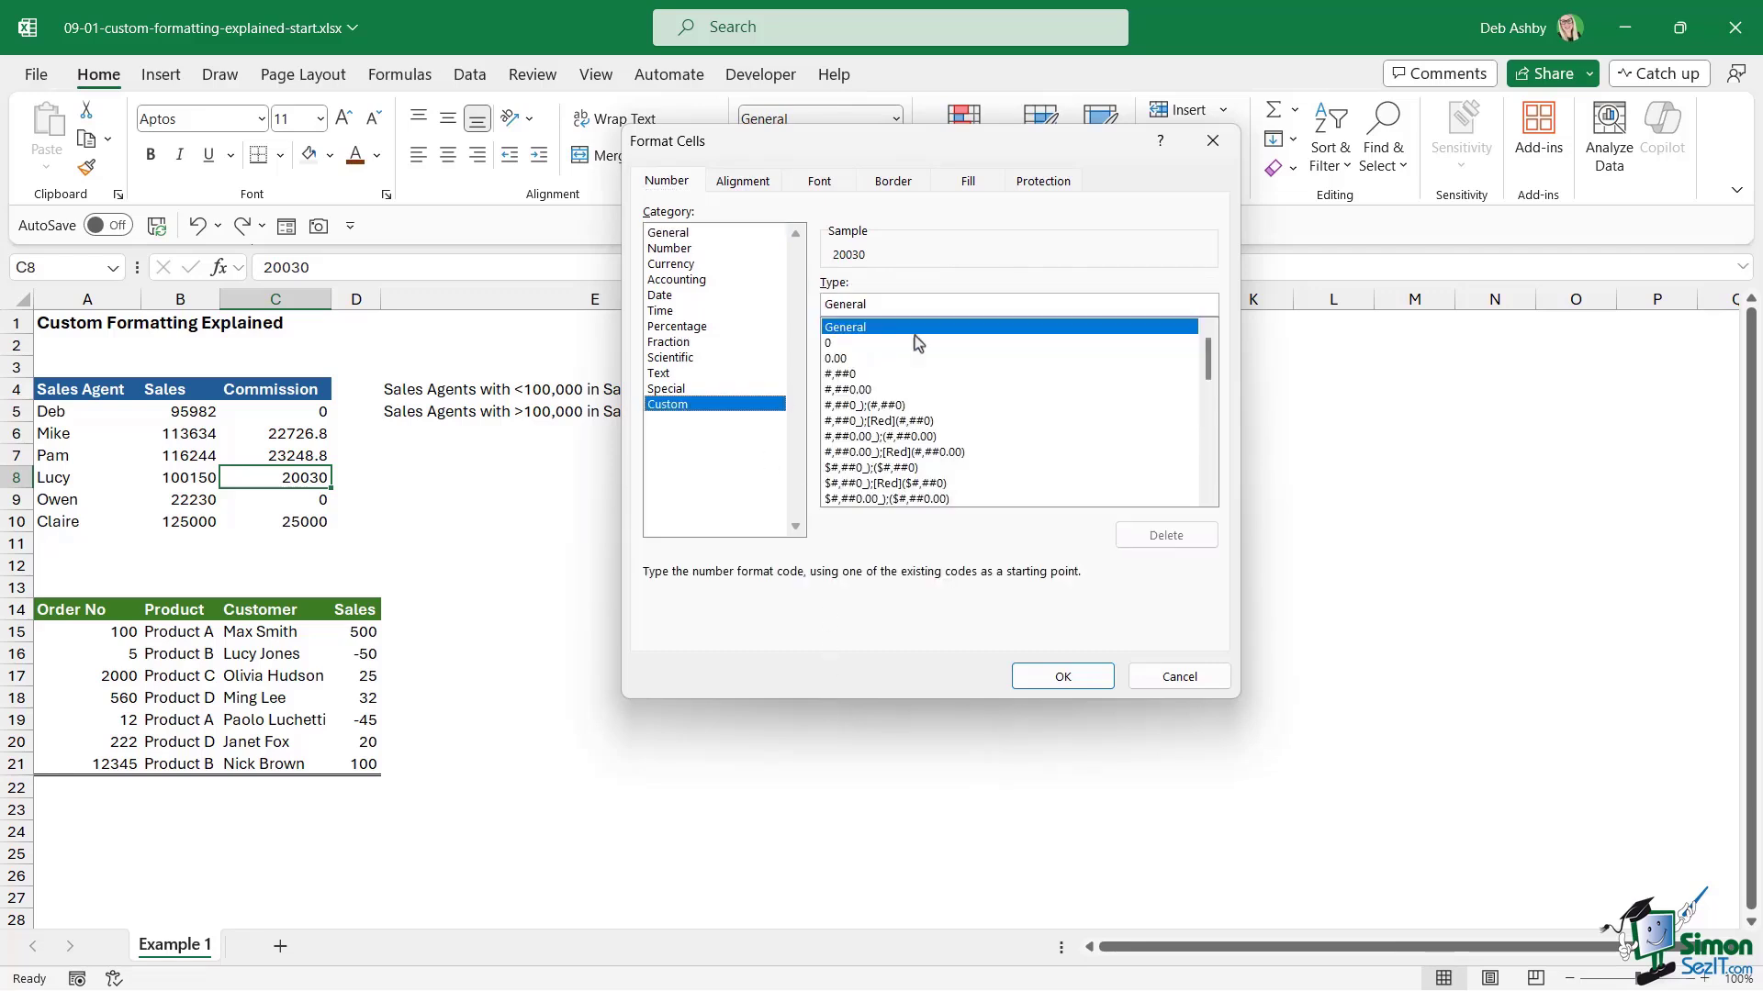
pyautogui.moveTo(1004, 147); pyautogui.dragTo(846, 167)
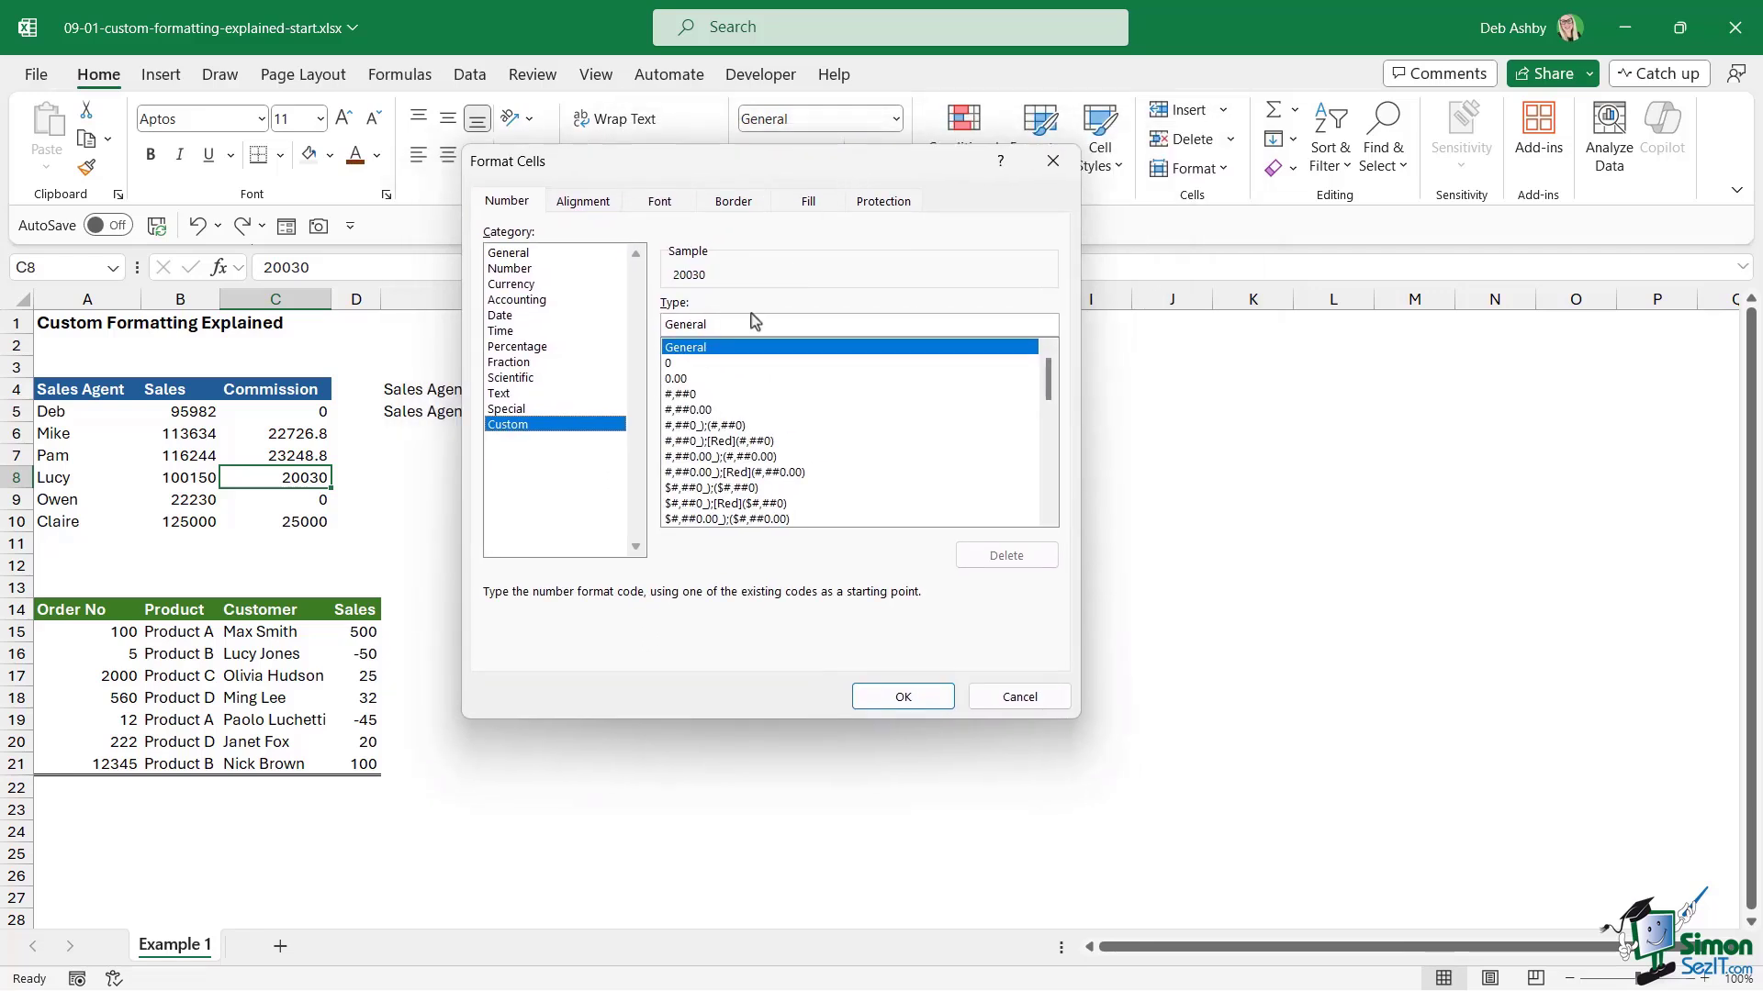
pyautogui.moveTo(739, 158); pyautogui.dragTo(965, 163)
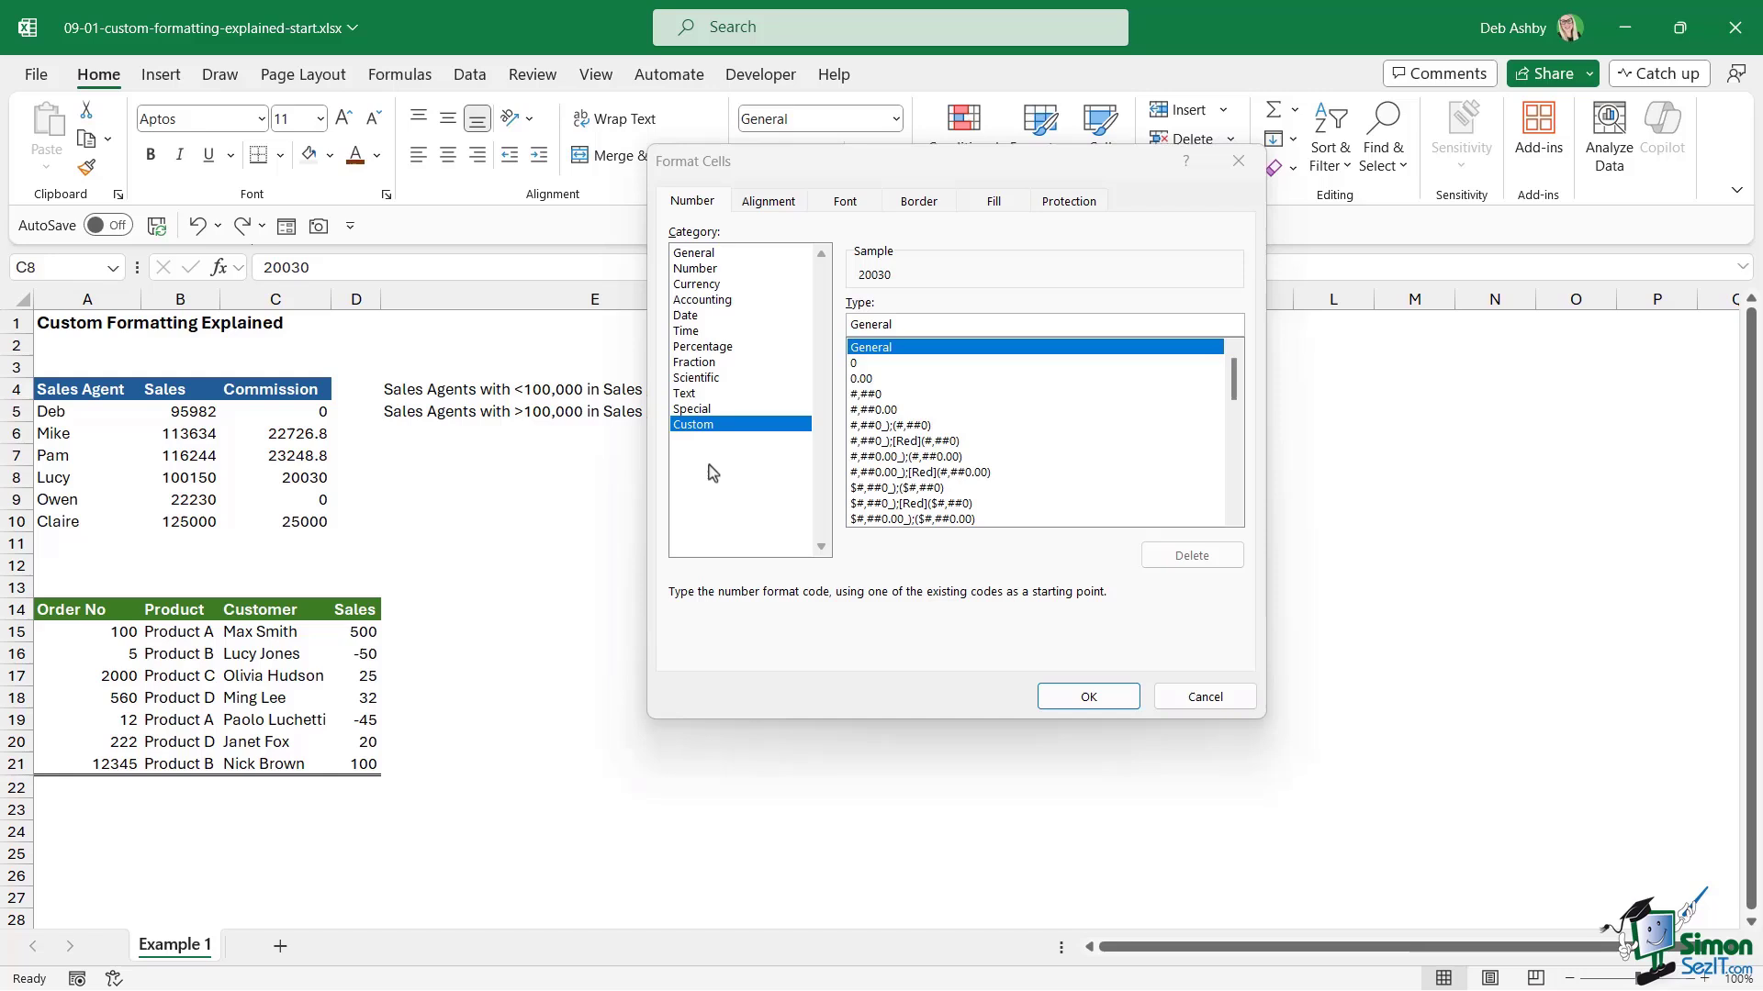
pyautogui.moveTo(1235, 380)
pyautogui.mouseDown()
pyautogui.moveTo(1243, 415)
pyautogui.moveTo(1246, 396)
pyautogui.mouseUp()
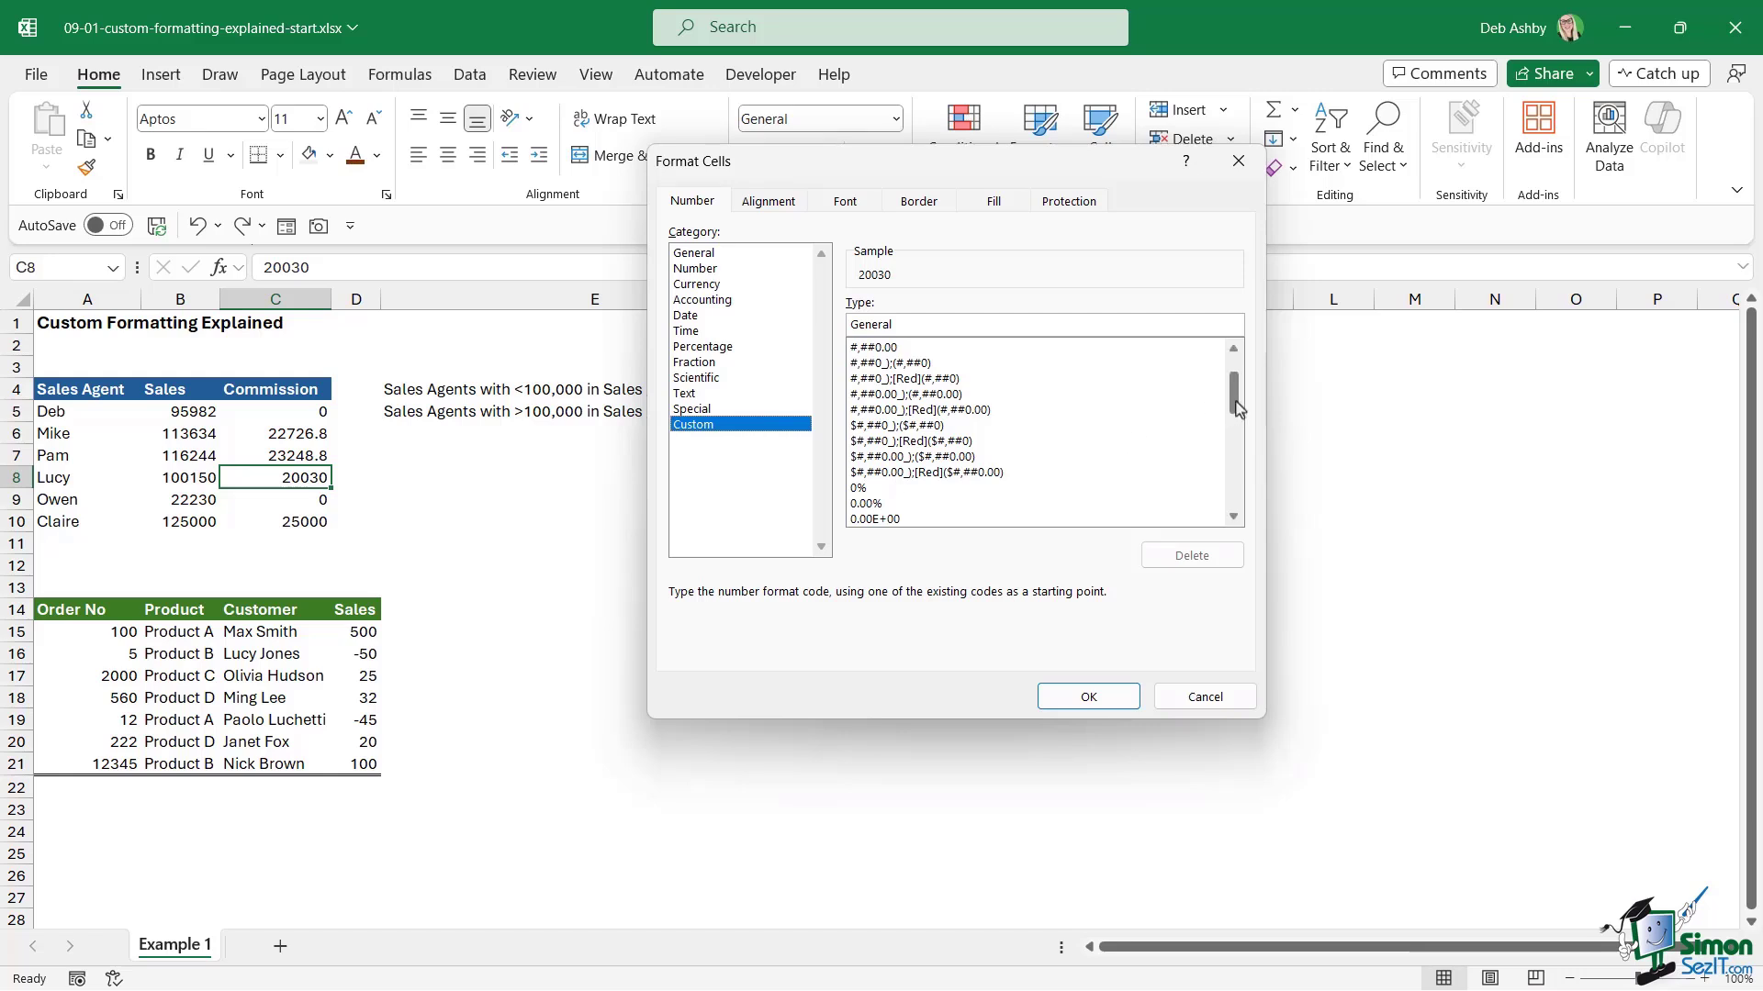
pyautogui.moveTo(1240, 410)
pyautogui.mouseDown()
pyautogui.moveTo(1238, 384)
pyautogui.moveTo(1237, 410)
pyautogui.mouseUp()
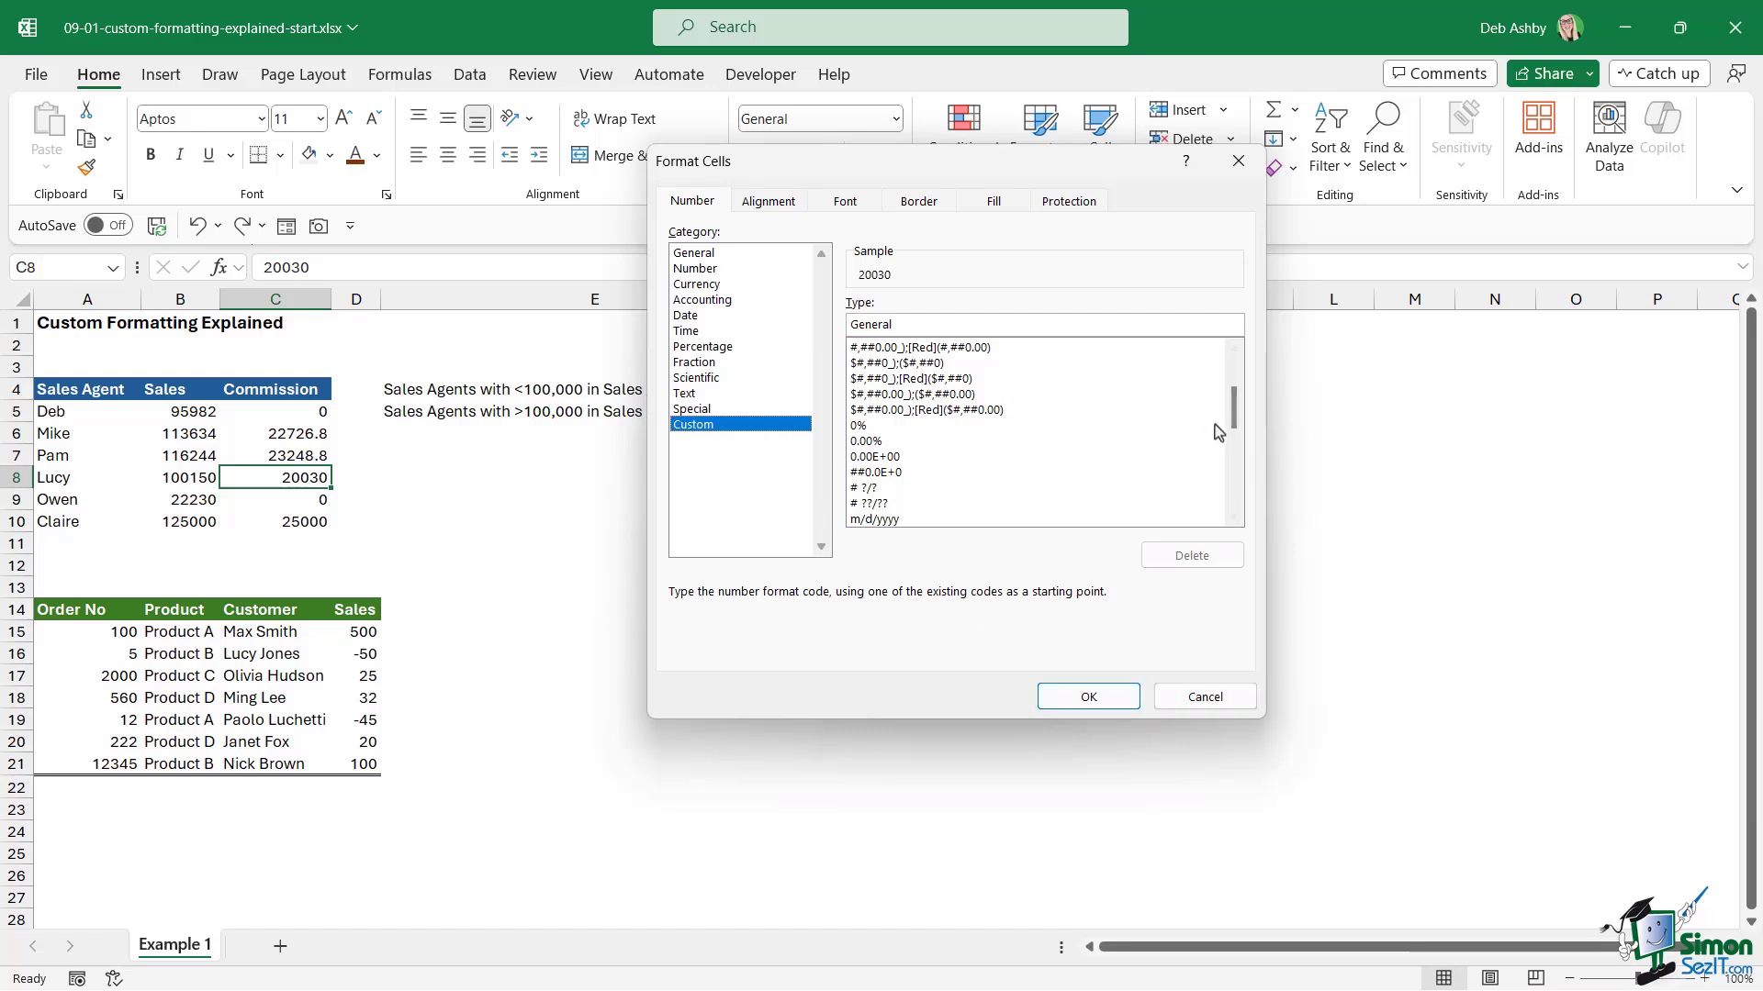
pyautogui.moveTo(1235, 424); pyautogui.dragTo(1236, 369)
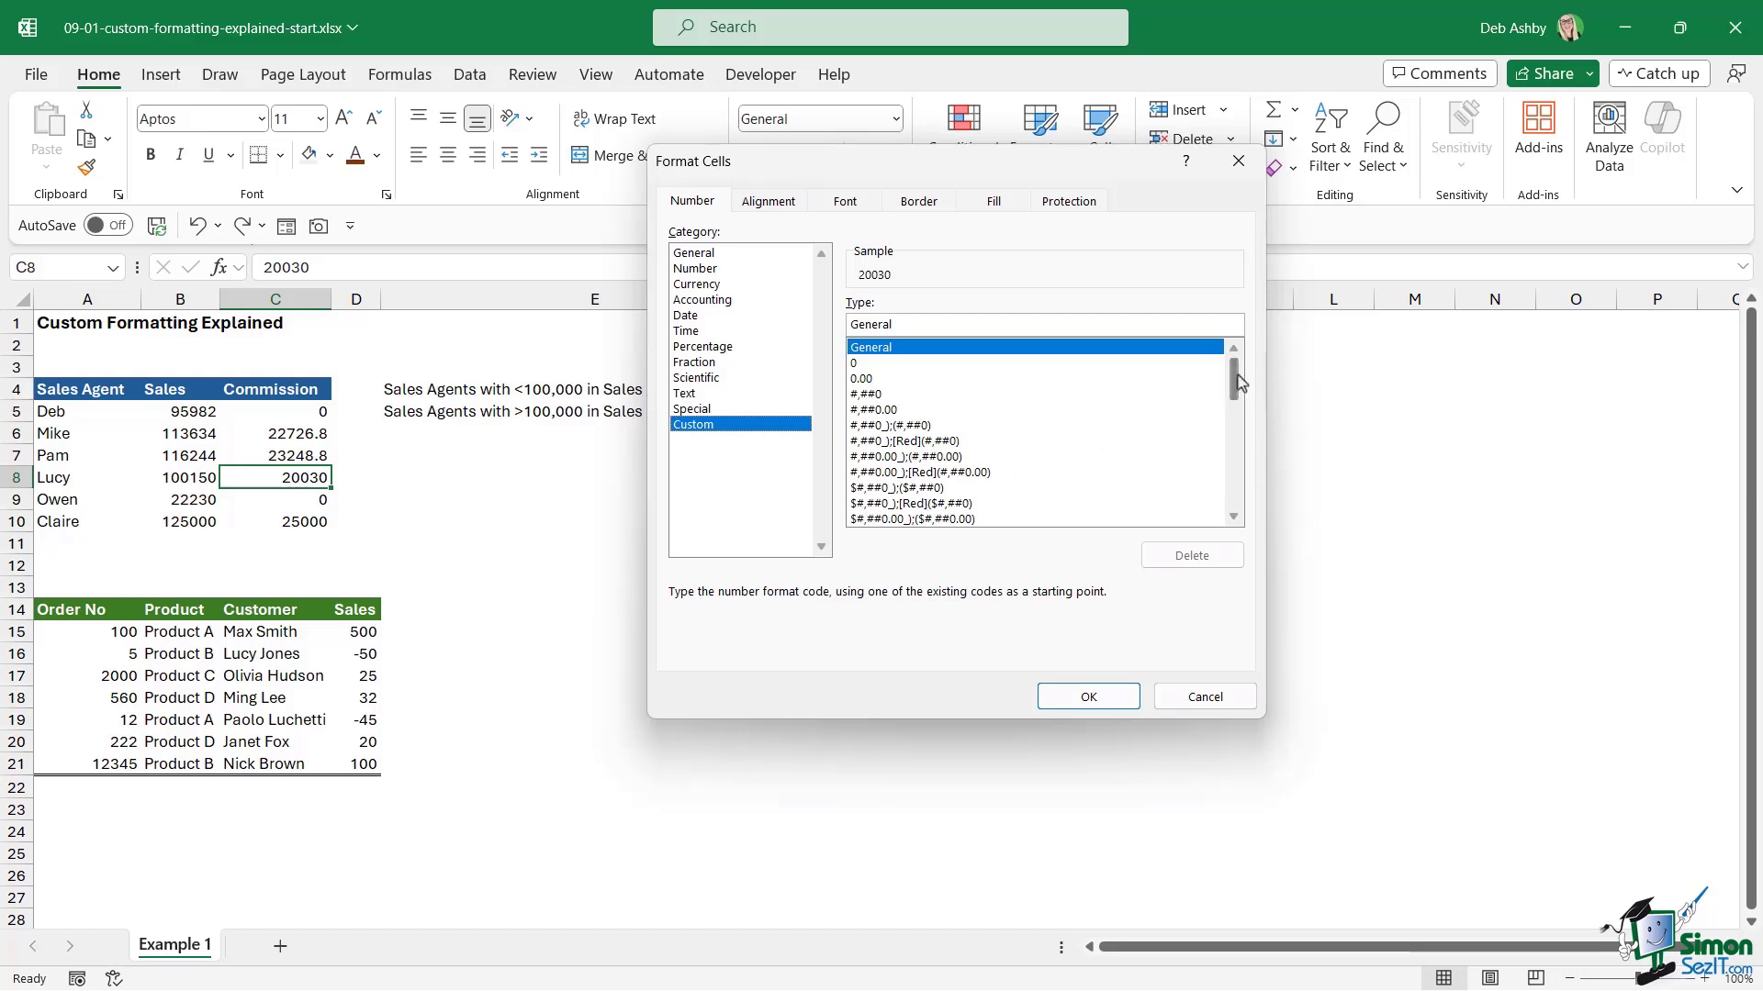
pyautogui.moveTo(1234, 390); pyautogui.dragTo(1235, 404)
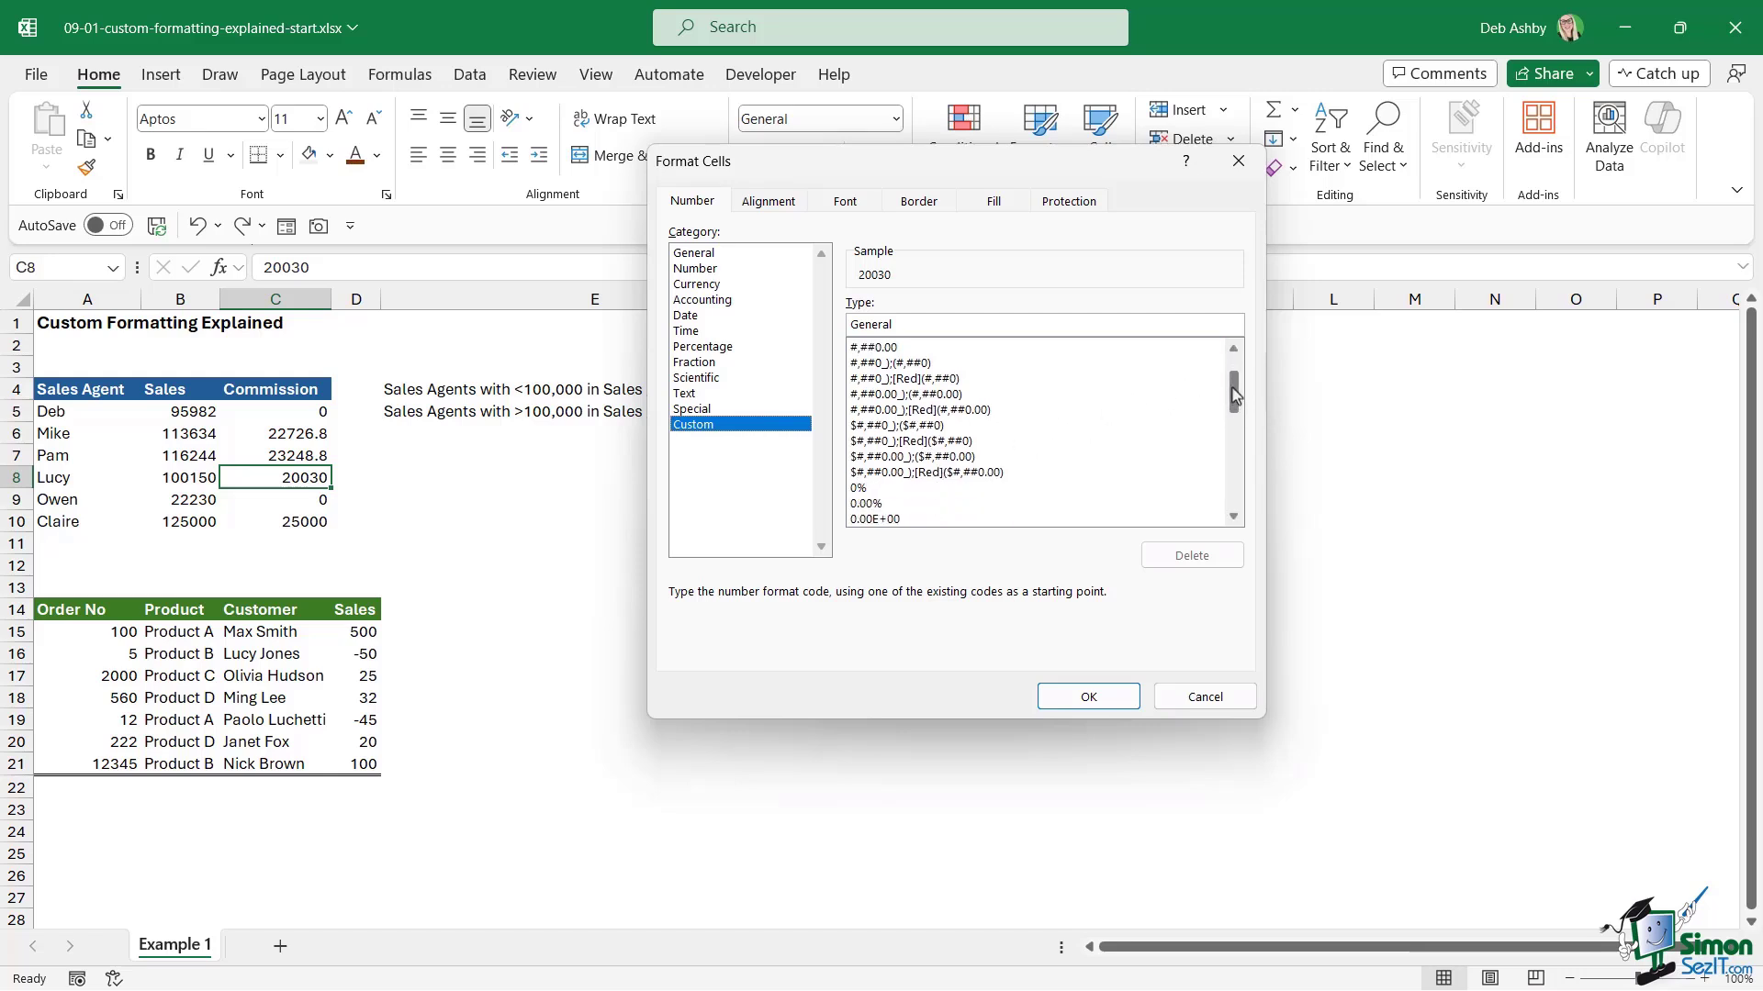
# Step: Load #,##0.00_);[Red](#,##0.00) for C8 and highlight its positive and negative sections
pyautogui.click(964, 412)
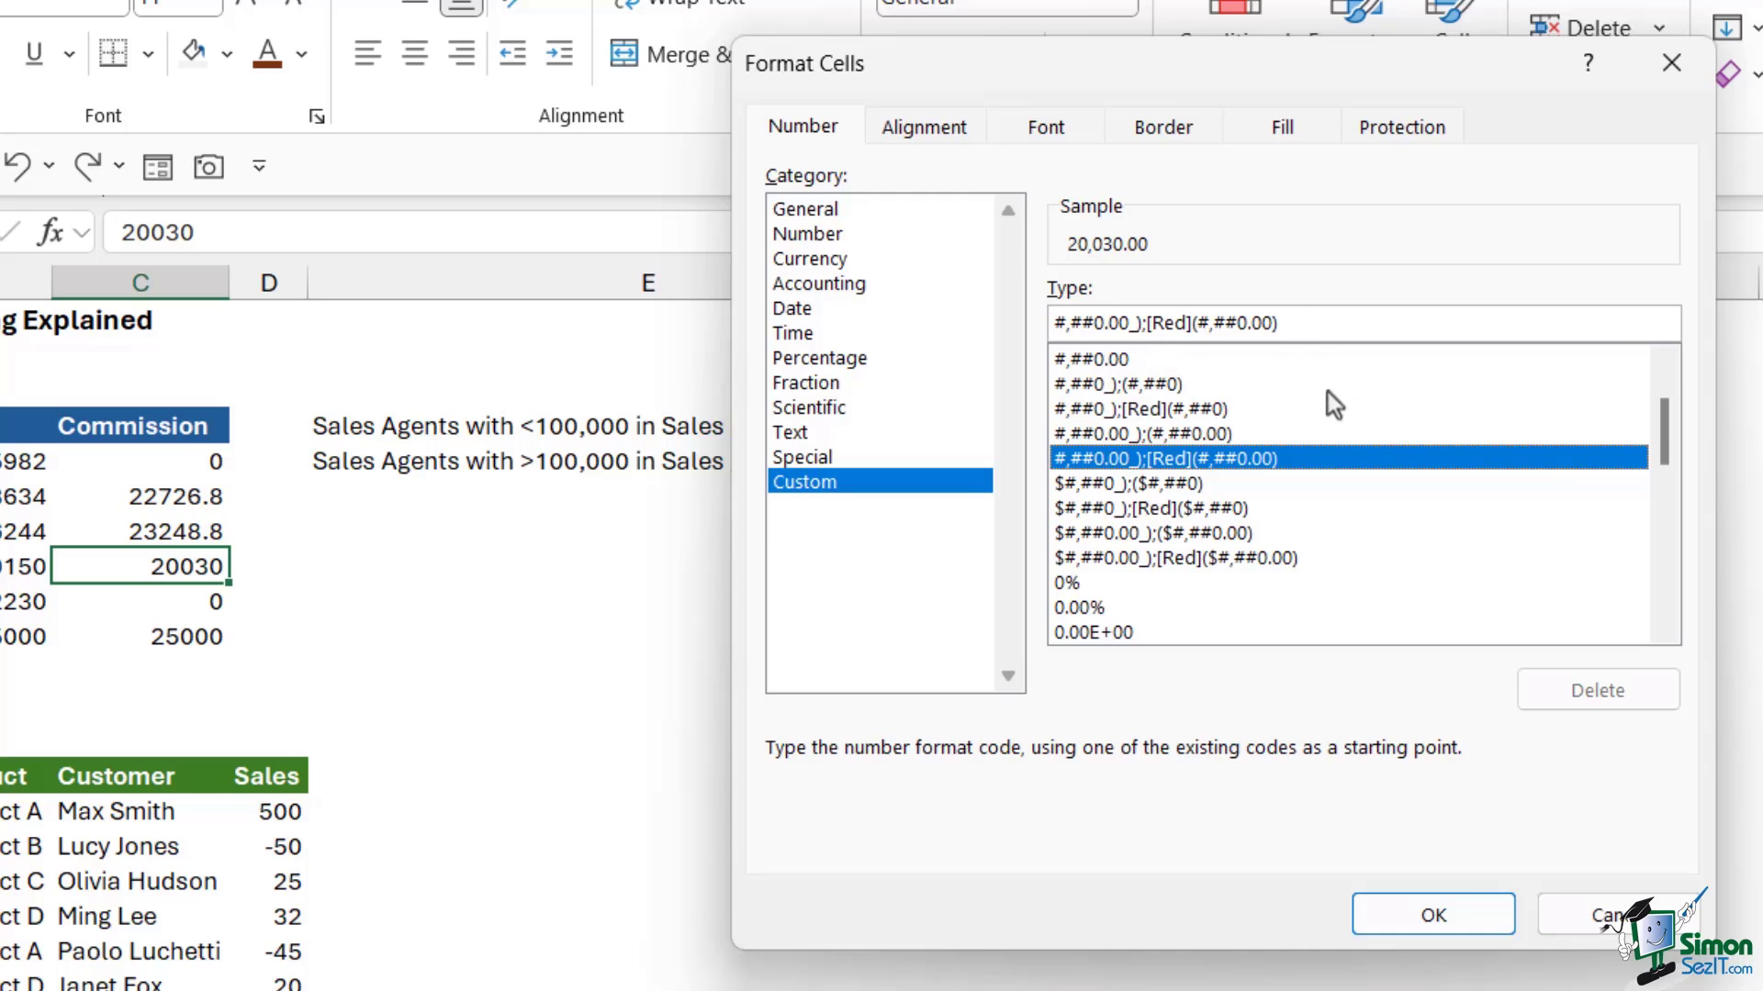
pyautogui.click(1133, 323)
pyautogui.moveTo(1117, 323); pyautogui.dragTo(1034, 331)
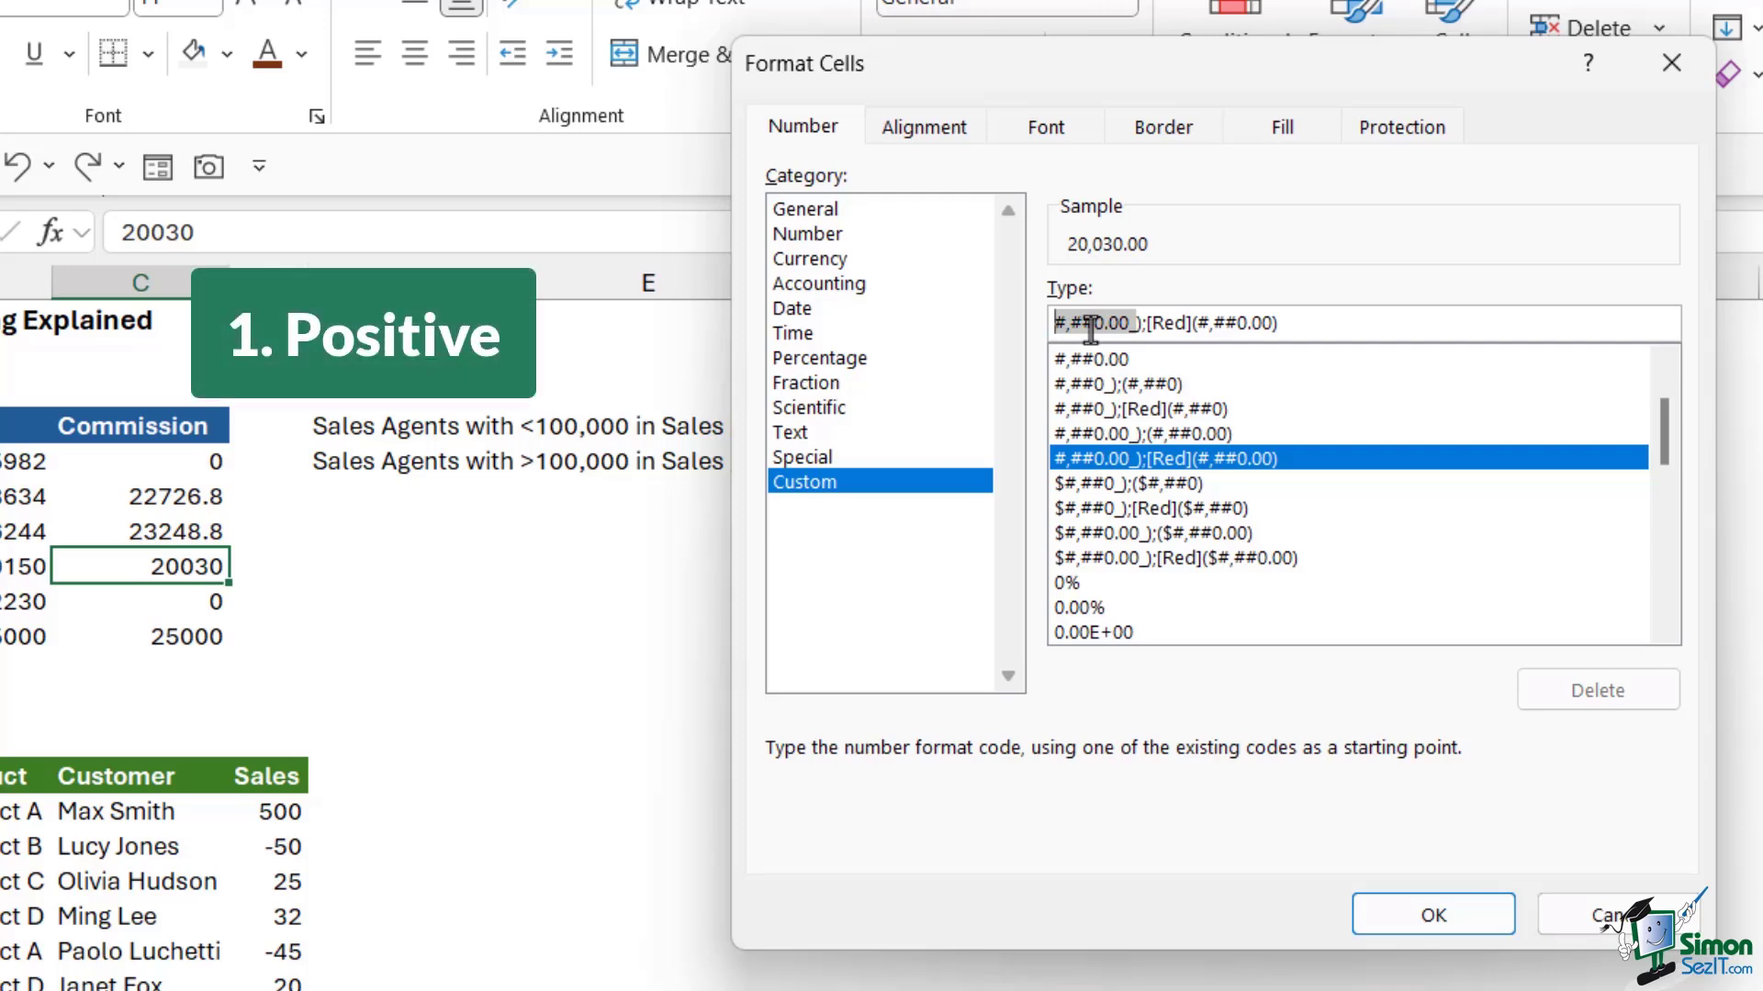
pyautogui.moveTo(1145, 329); pyautogui.dragTo(1276, 330)
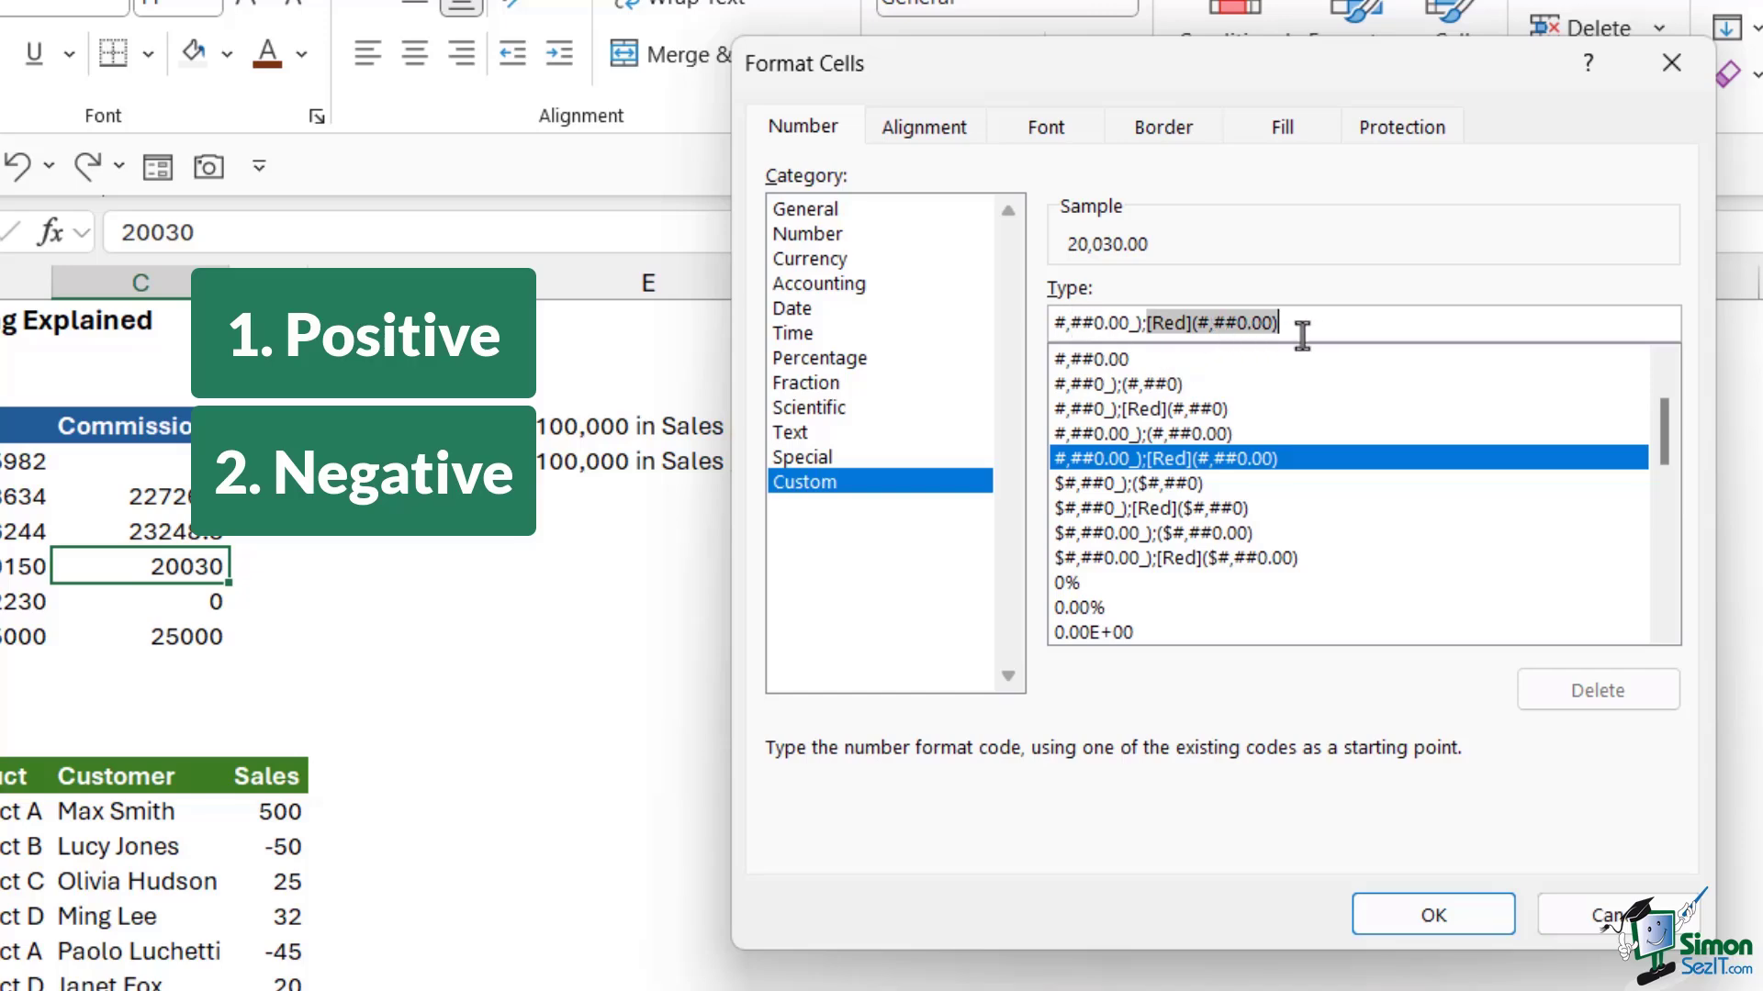
pyautogui.moveTo(1663, 515); pyautogui.dragTo(1666, 578)
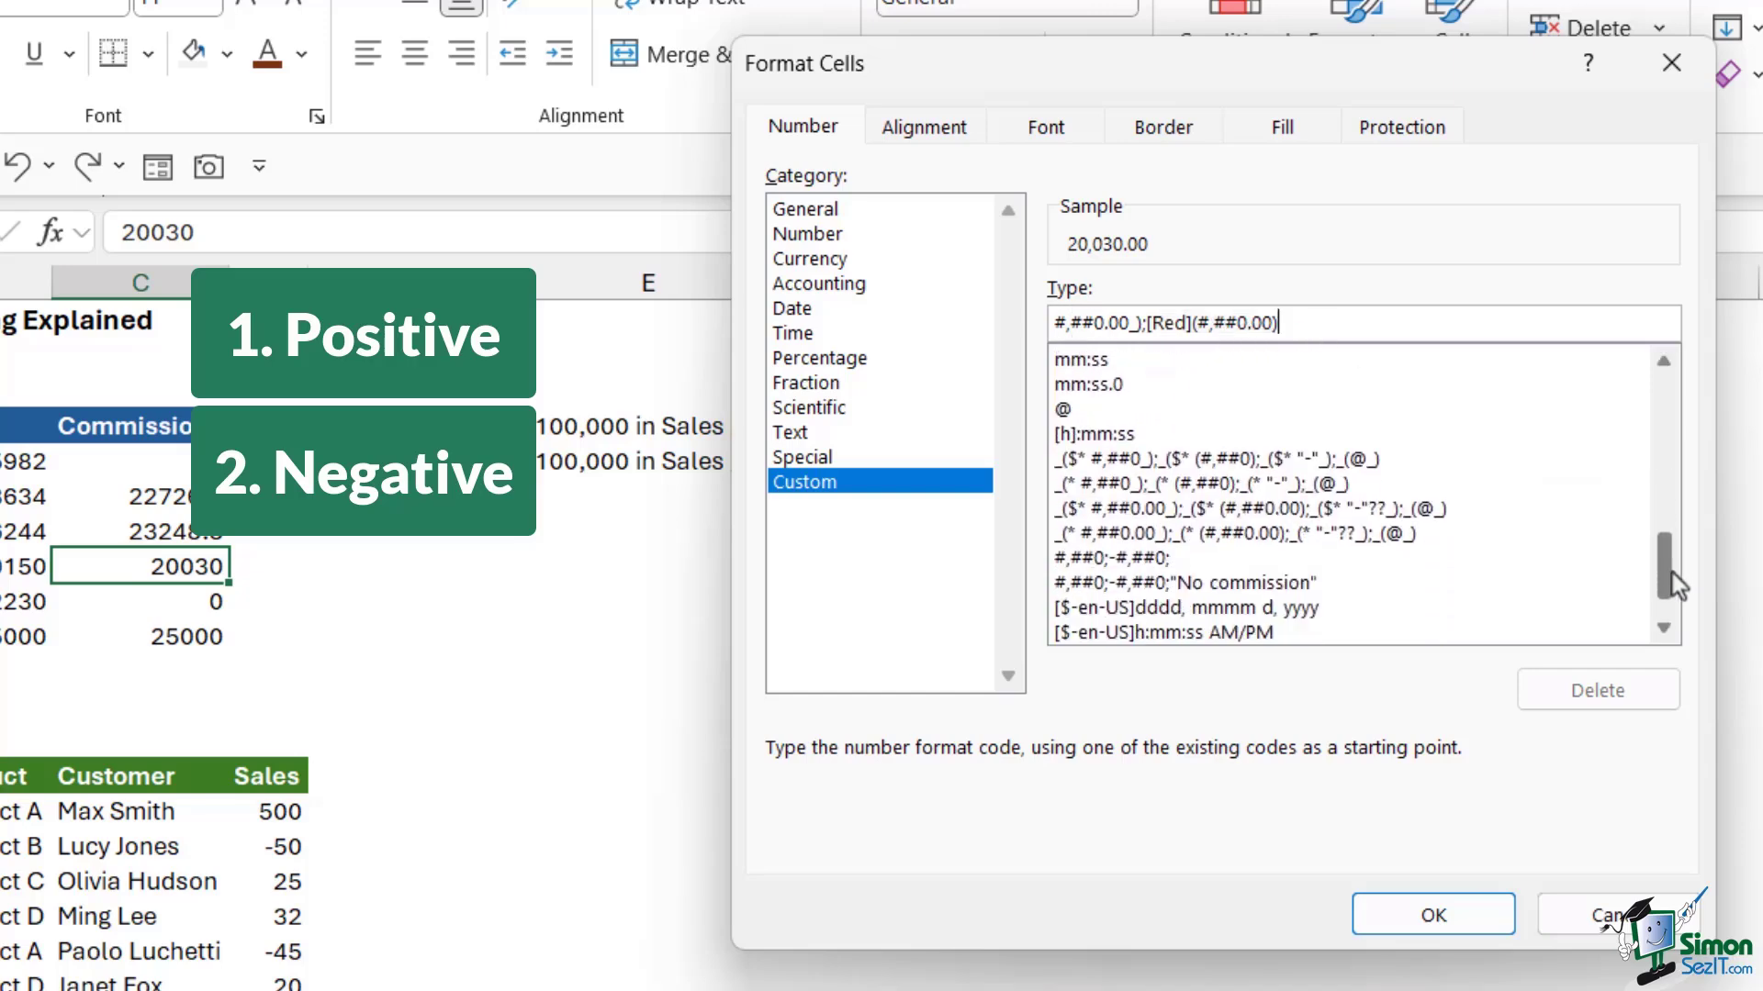
# Step: Examine the dollar accounting code's positive, negative, zero and text sections, then choose $#,##0_);($#,##0)
pyautogui.click(1221, 508)
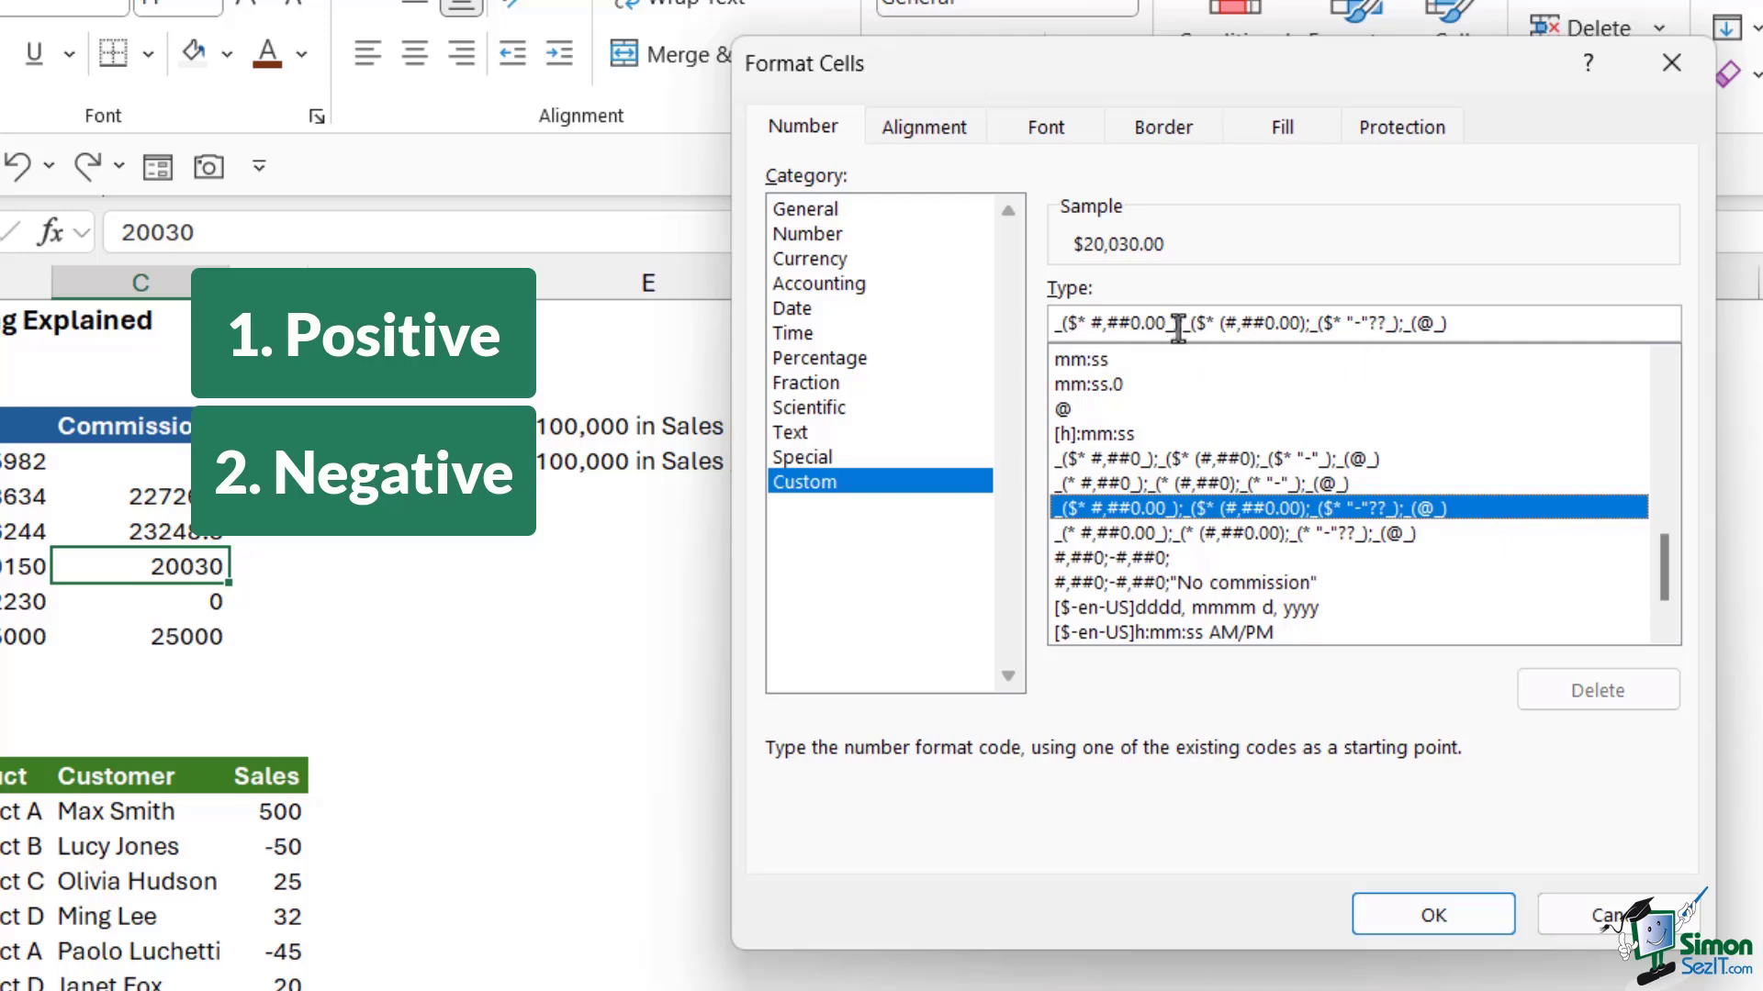
pyautogui.moveTo(1175, 325); pyautogui.dragTo(1048, 325)
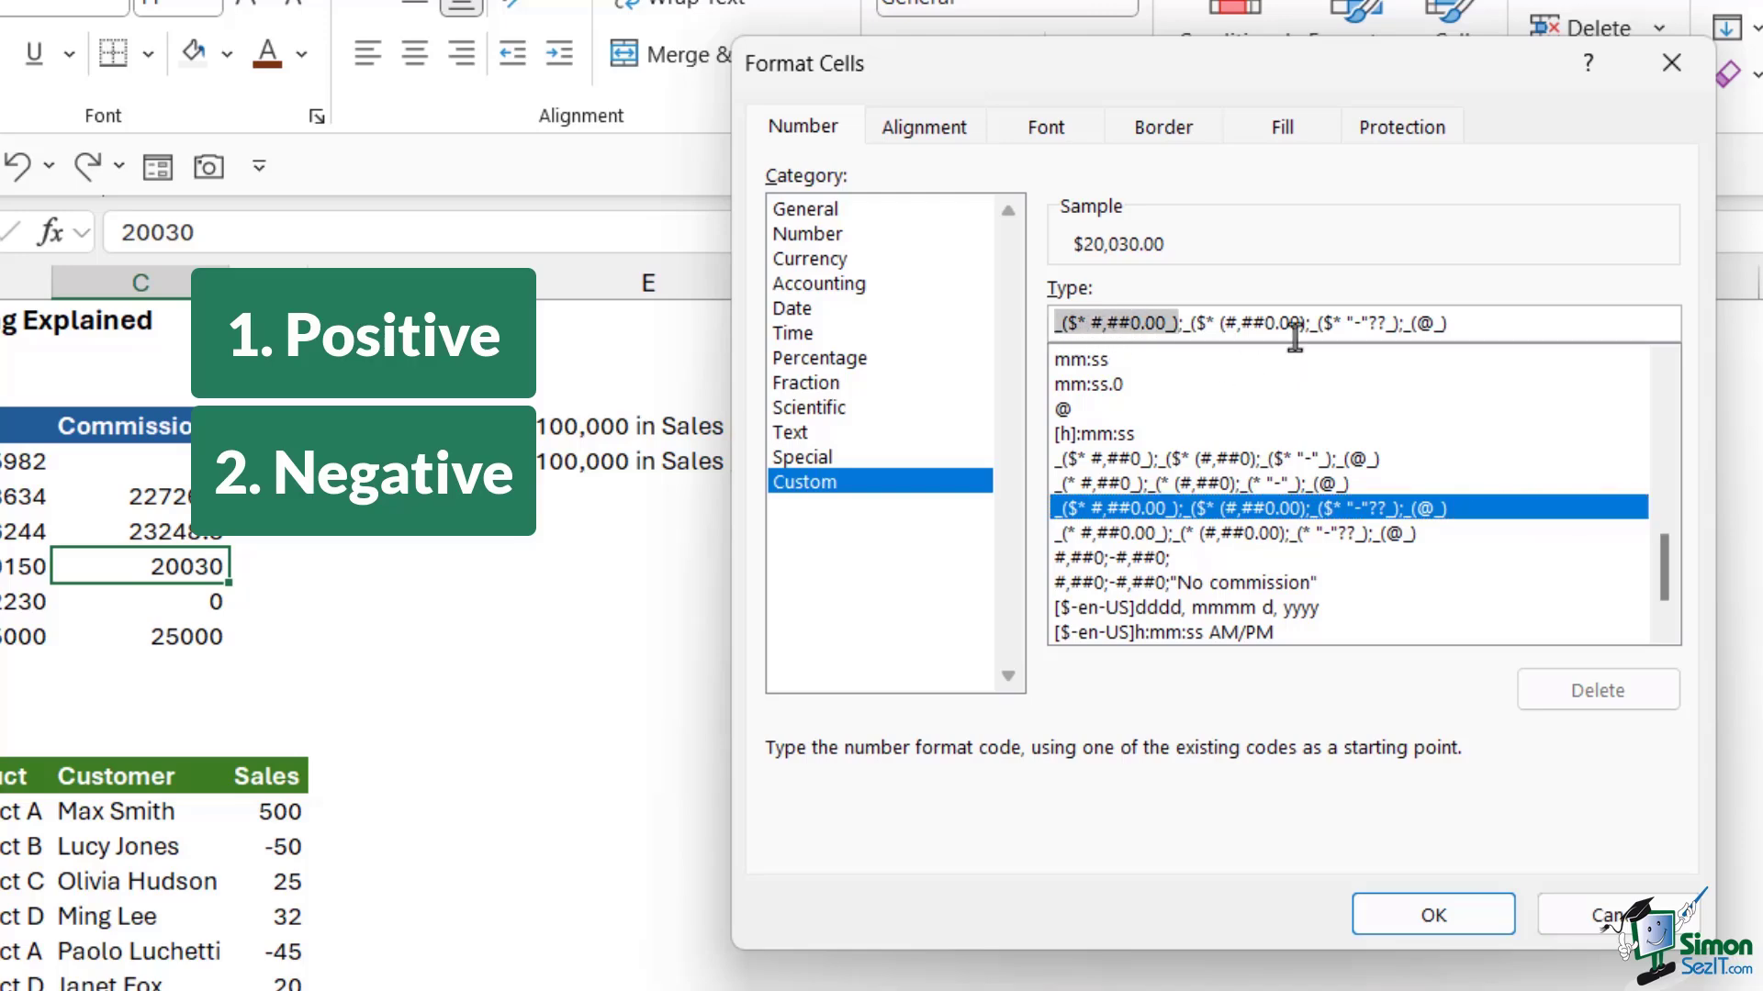
pyautogui.moveTo(1300, 325); pyautogui.dragTo(1182, 325)
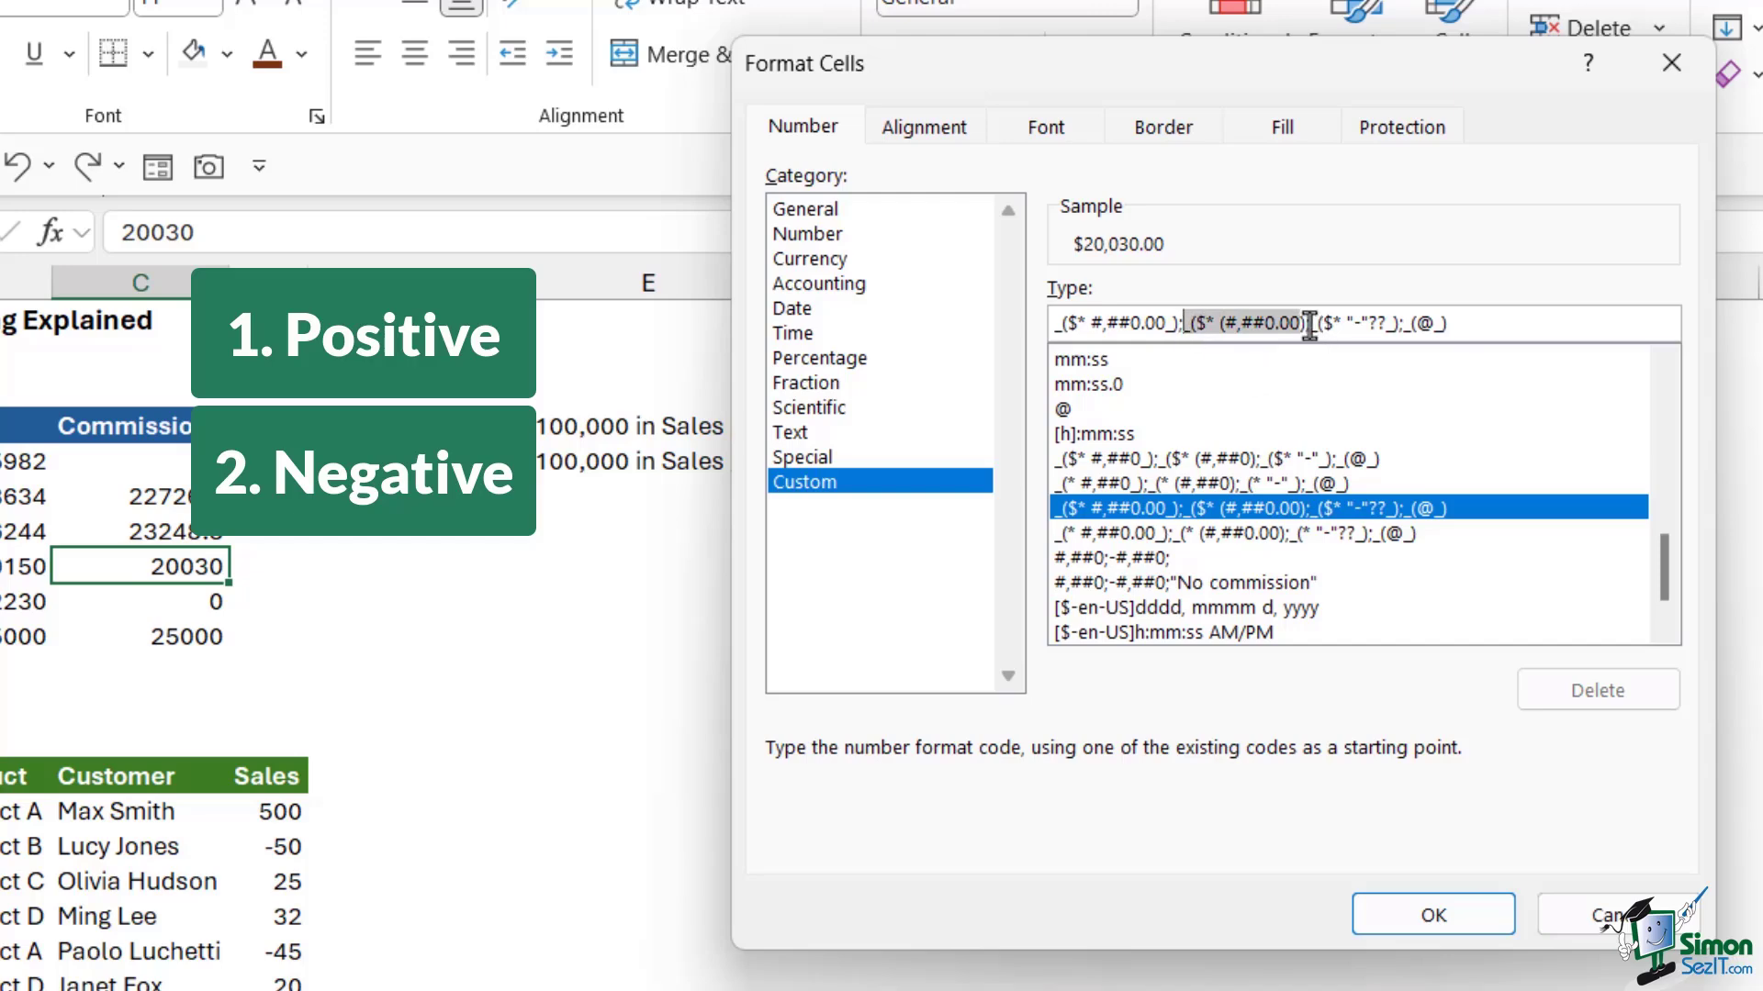
pyautogui.moveTo(1310, 326); pyautogui.dragTo(1399, 328)
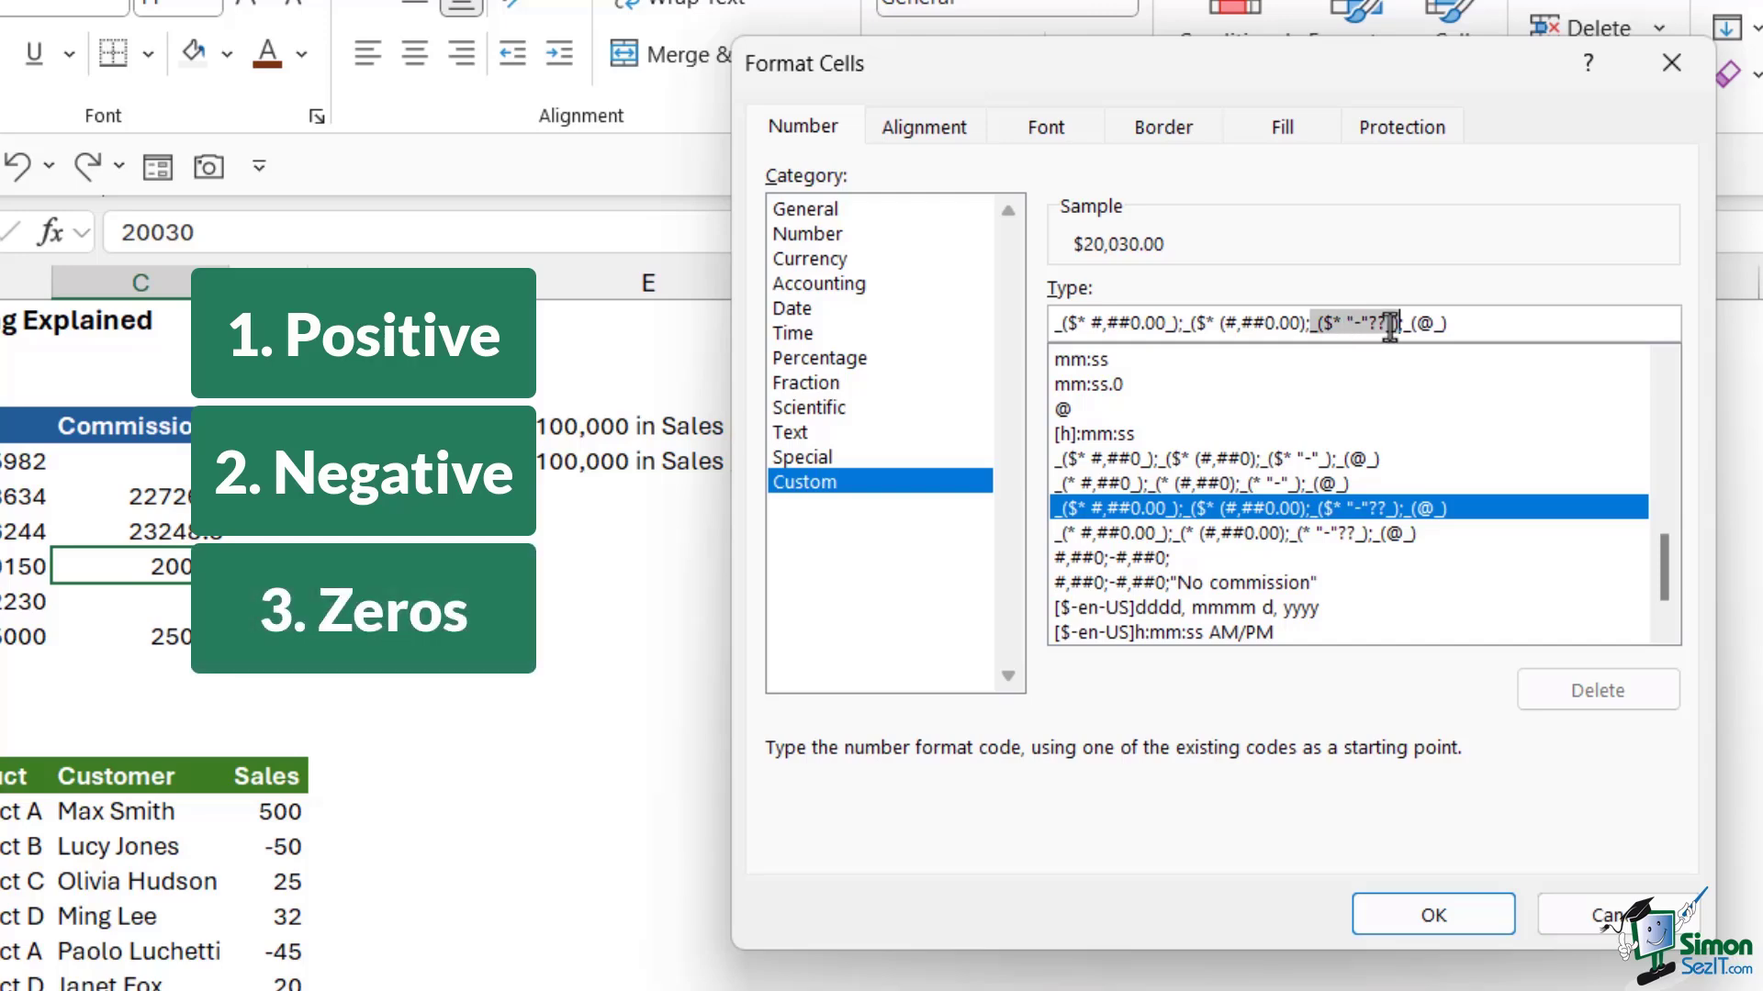
pyautogui.moveTo(1402, 324); pyautogui.dragTo(1449, 325)
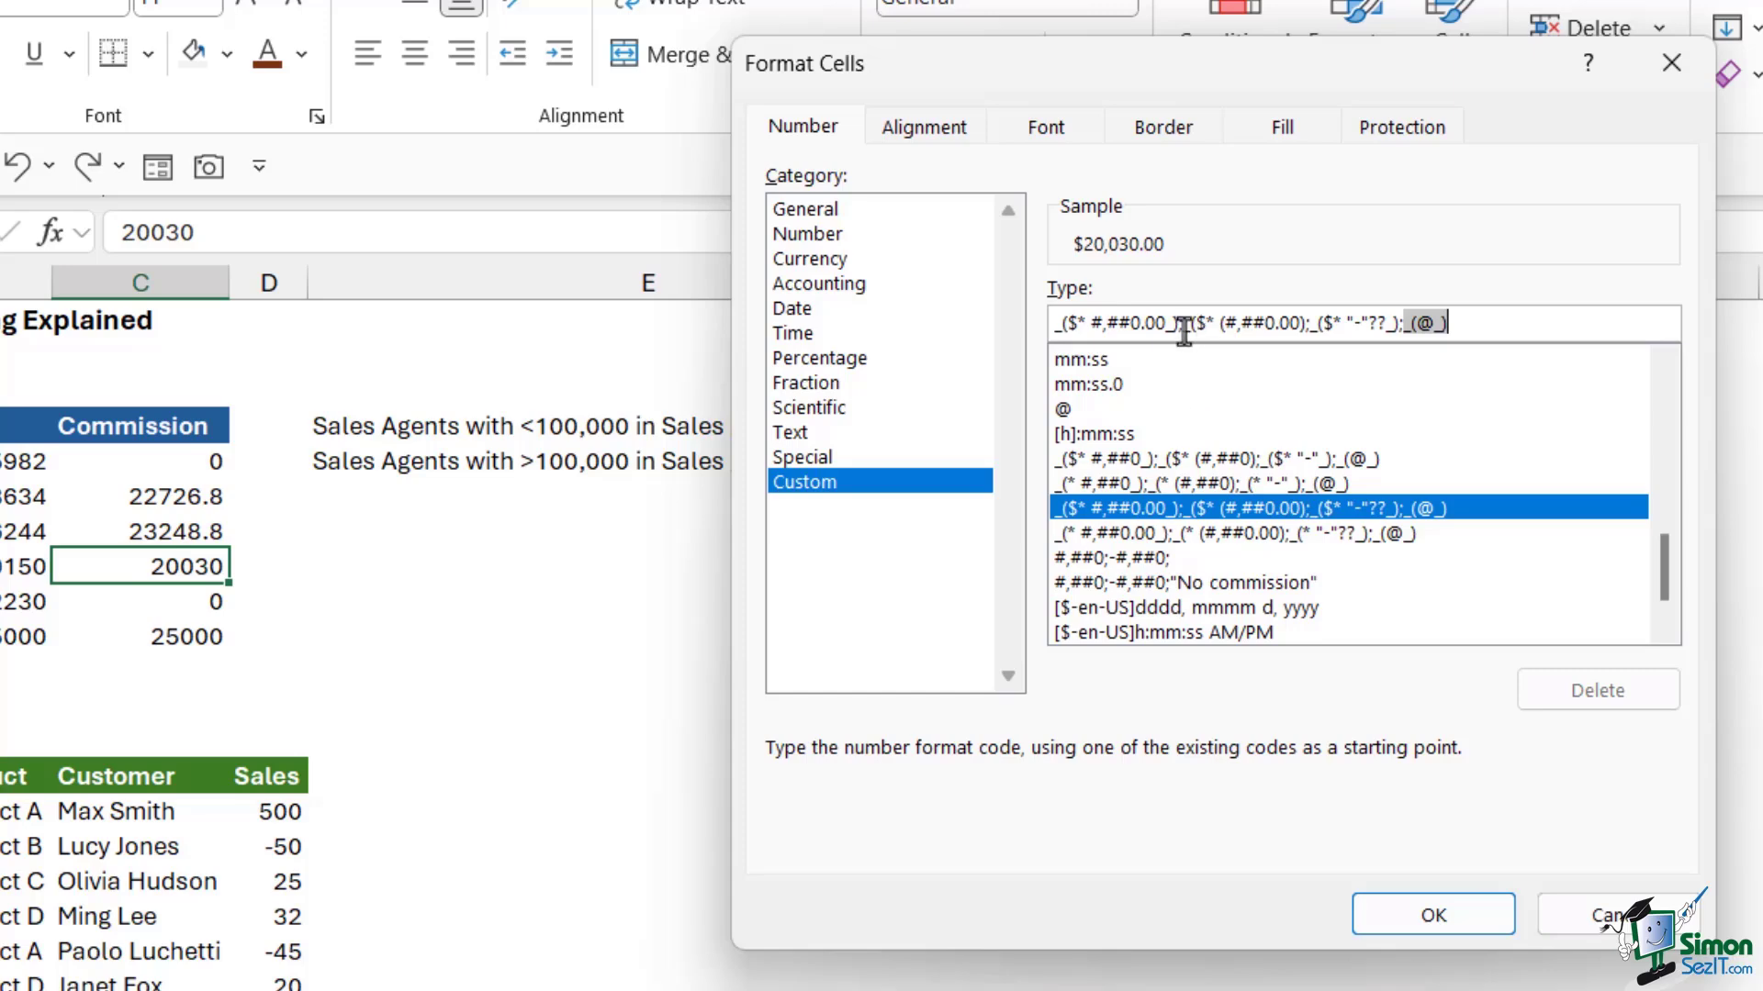
pyautogui.moveTo(1181, 328); pyautogui.dragTo(1304, 326)
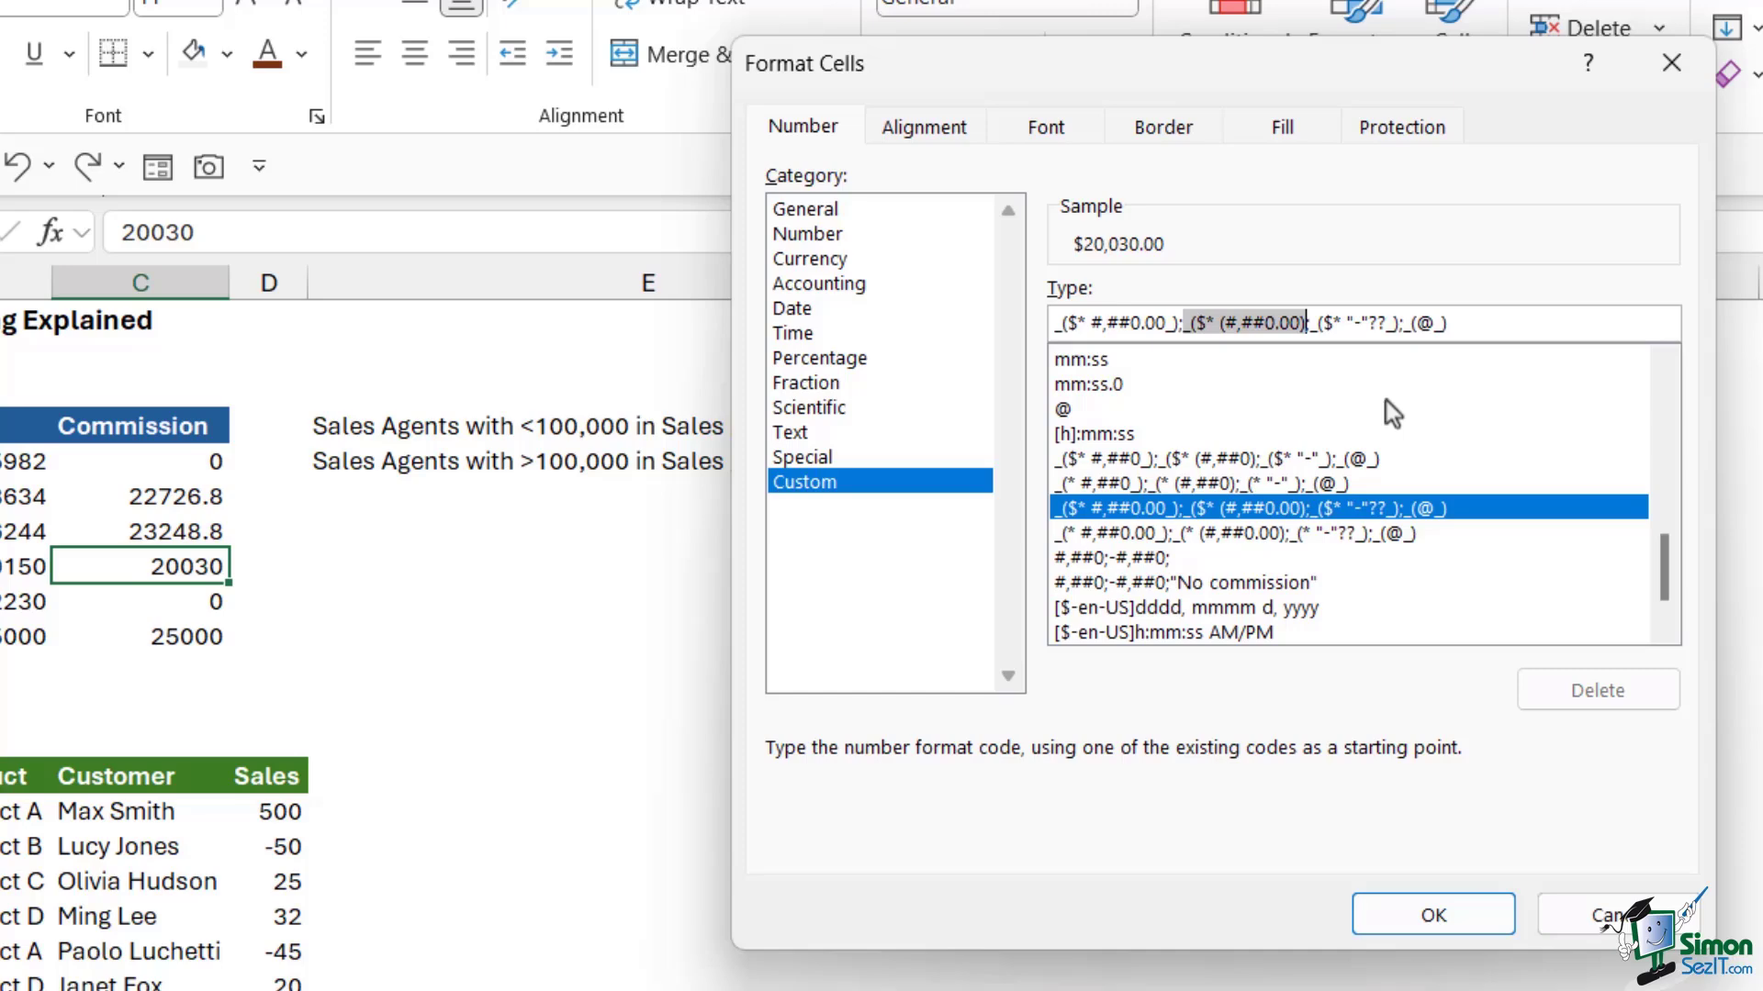
pyautogui.moveTo(1308, 326); pyautogui.dragTo(1480, 347)
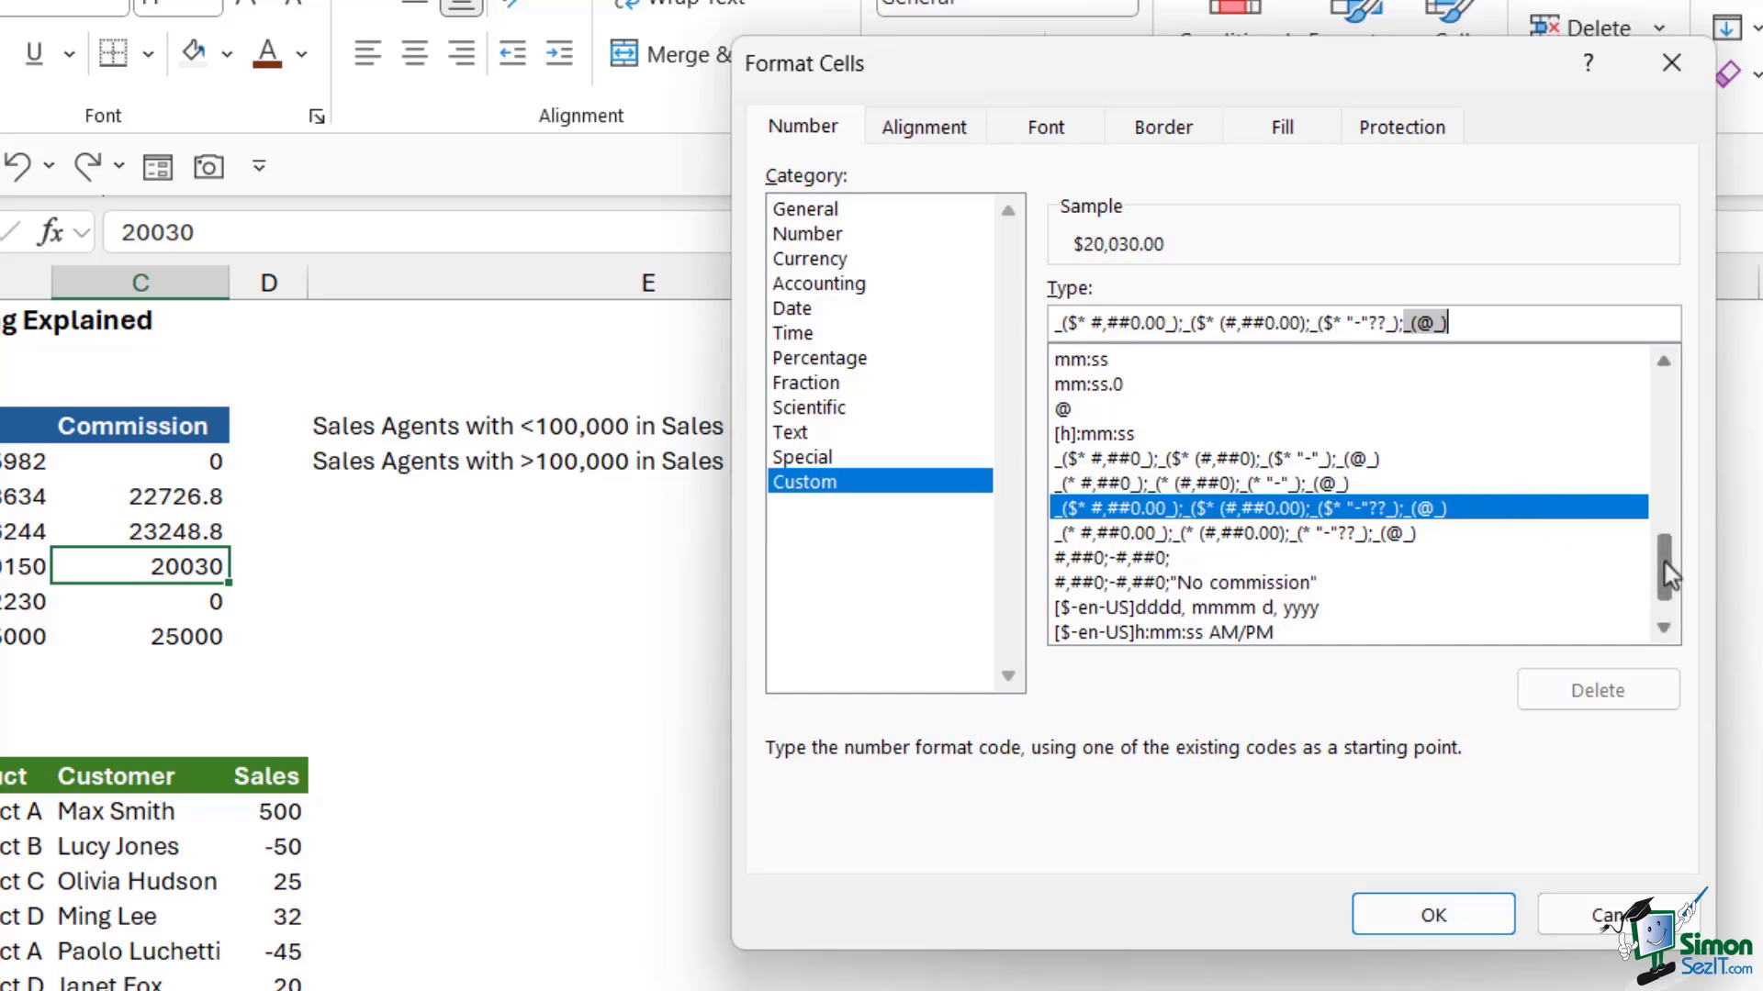
pyautogui.moveTo(1660, 579); pyautogui.dragTo(1679, 437)
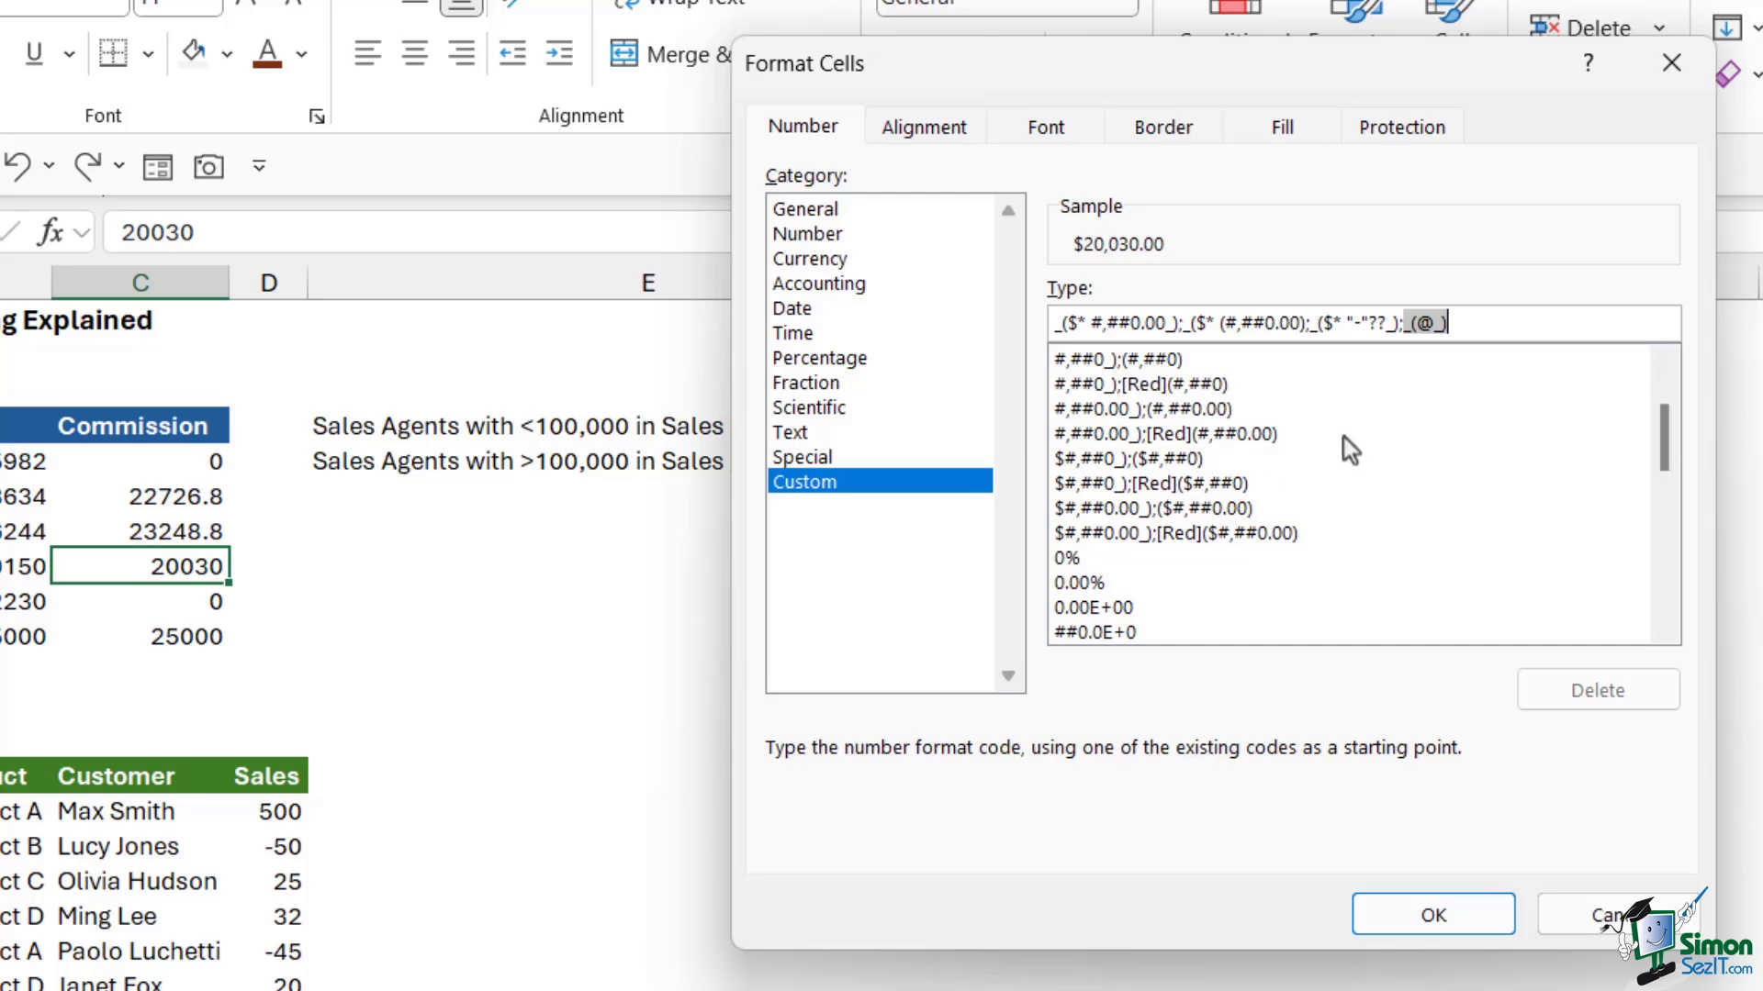
pyautogui.click(1298, 457)
# Step: Apply #,##0 with a leading $ as the custom format for commission C8
pyautogui.click(1076, 431)
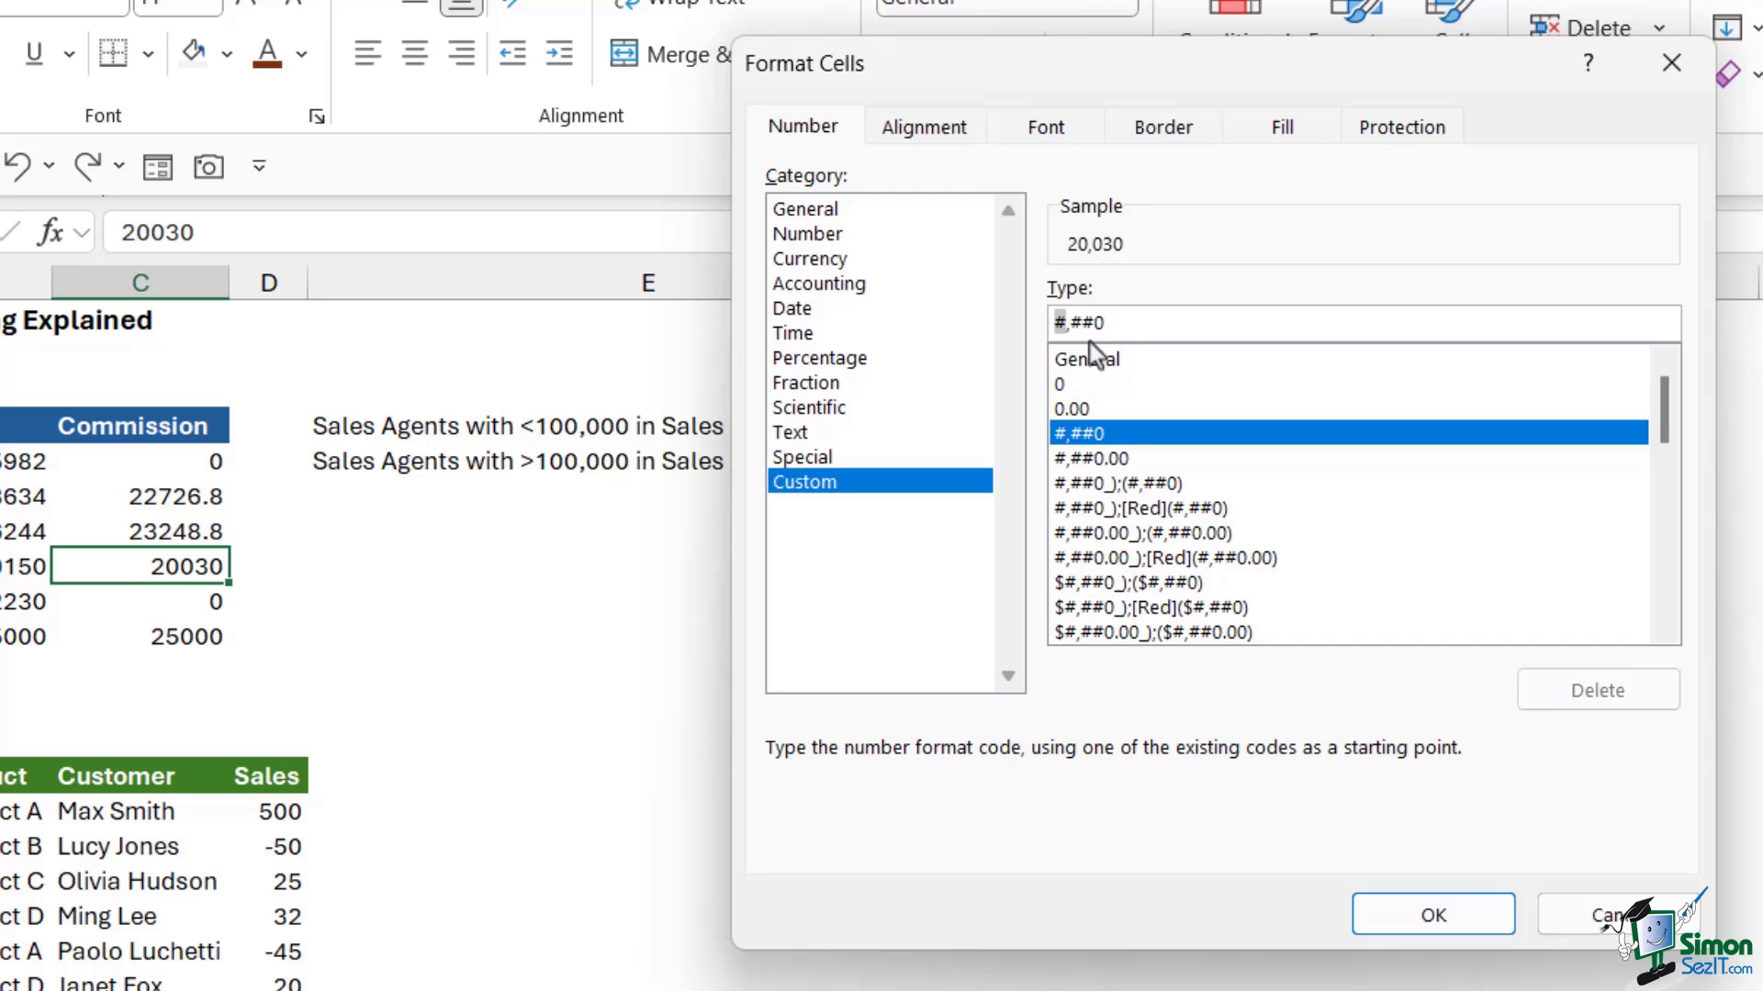
pyautogui.click(1115, 326)
pyautogui.click(1054, 326)
pyautogui.write('$')
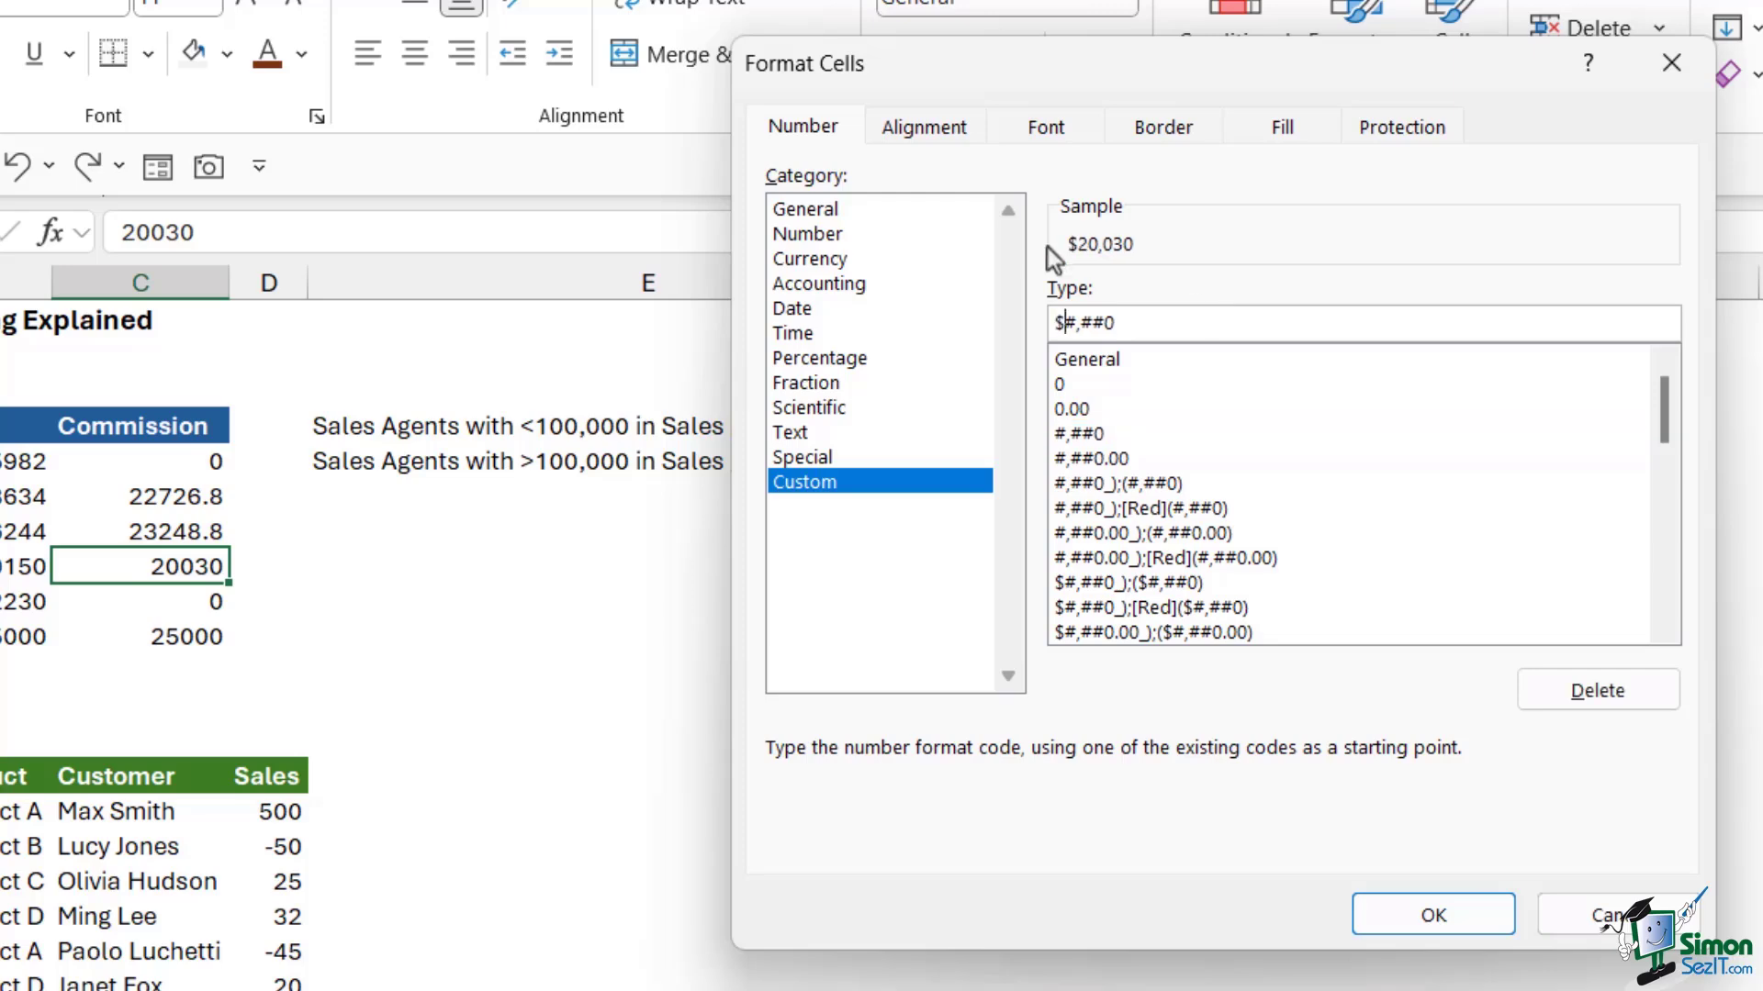
pyautogui.click(1453, 904)
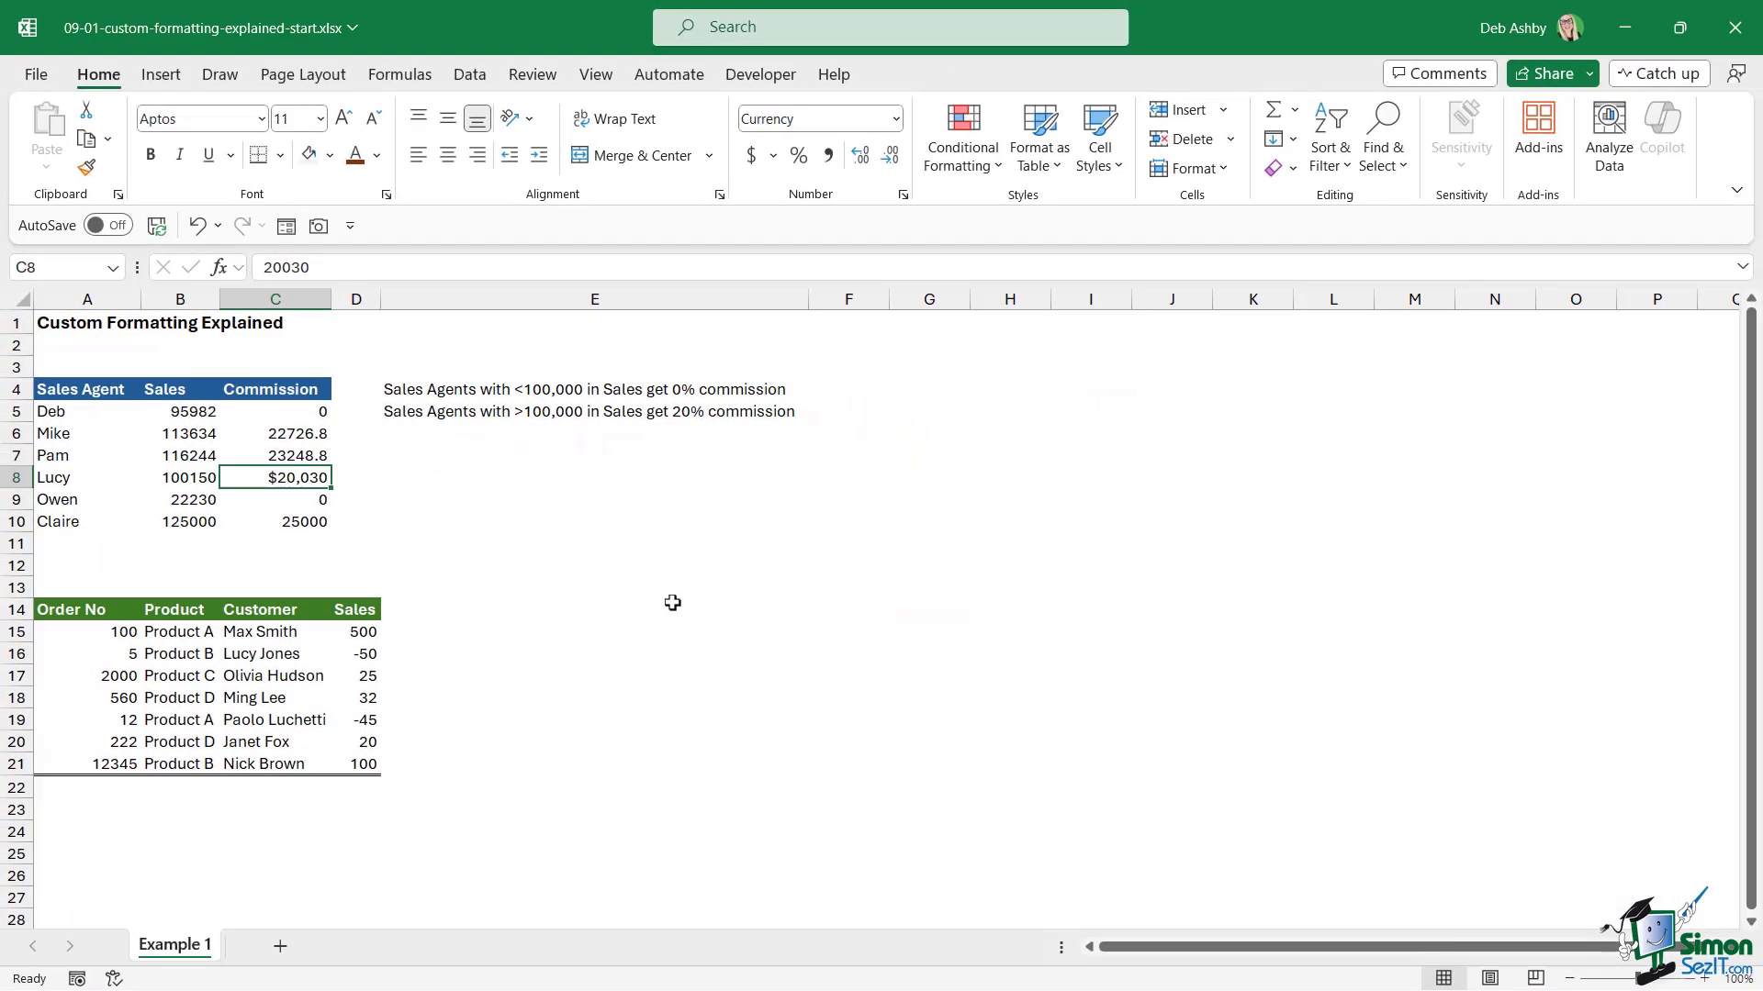
# Step: Undo C8's $#,##0 format and select Sales figures B5:B10
pyautogui.click(197, 225)
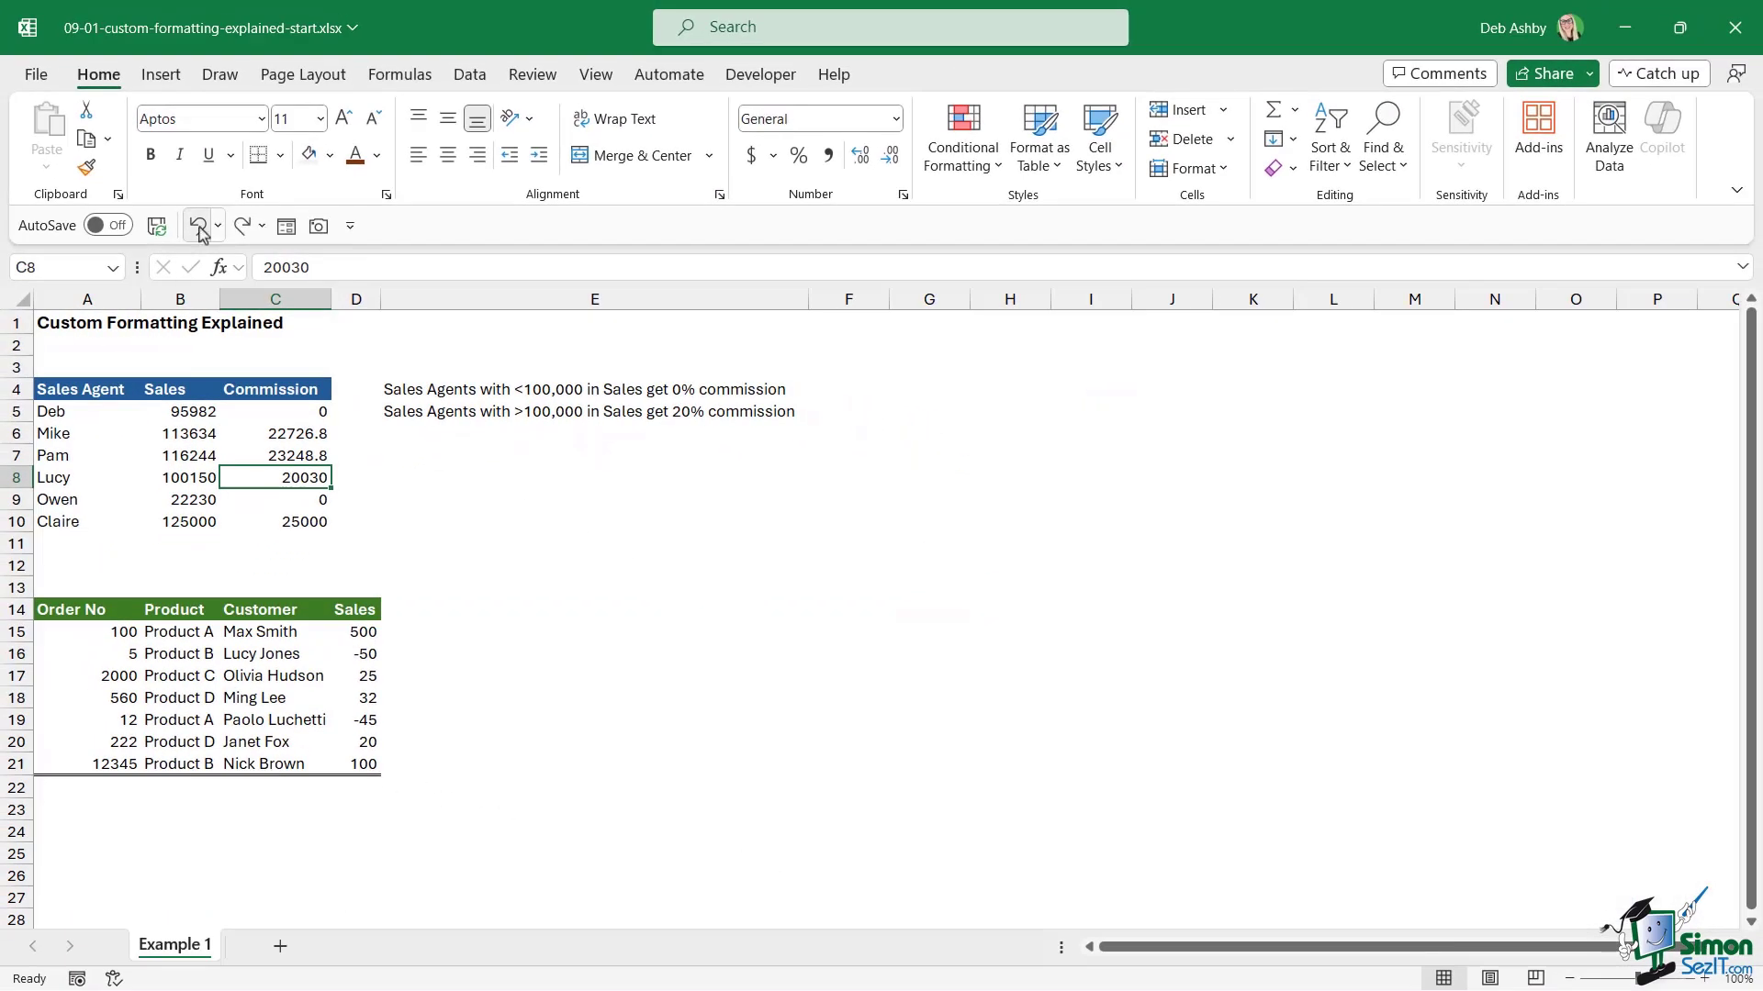
pyautogui.click(654, 499)
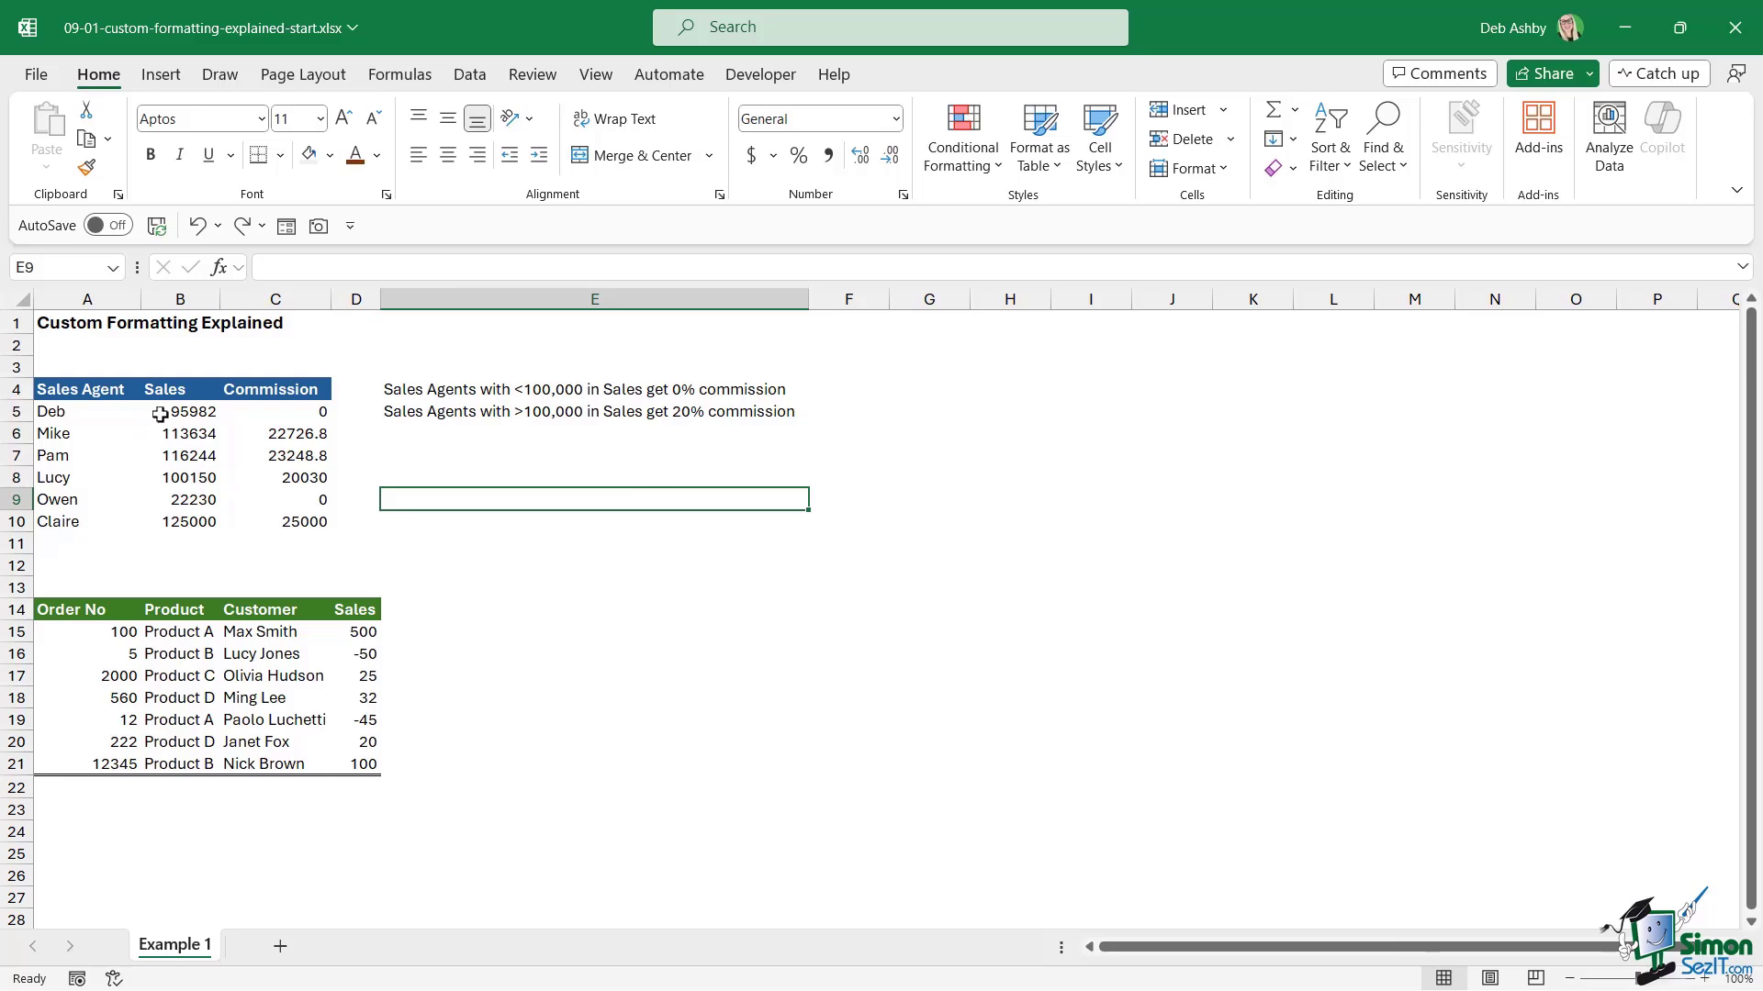
pyautogui.moveTo(180, 411); pyautogui.dragTo(183, 517)
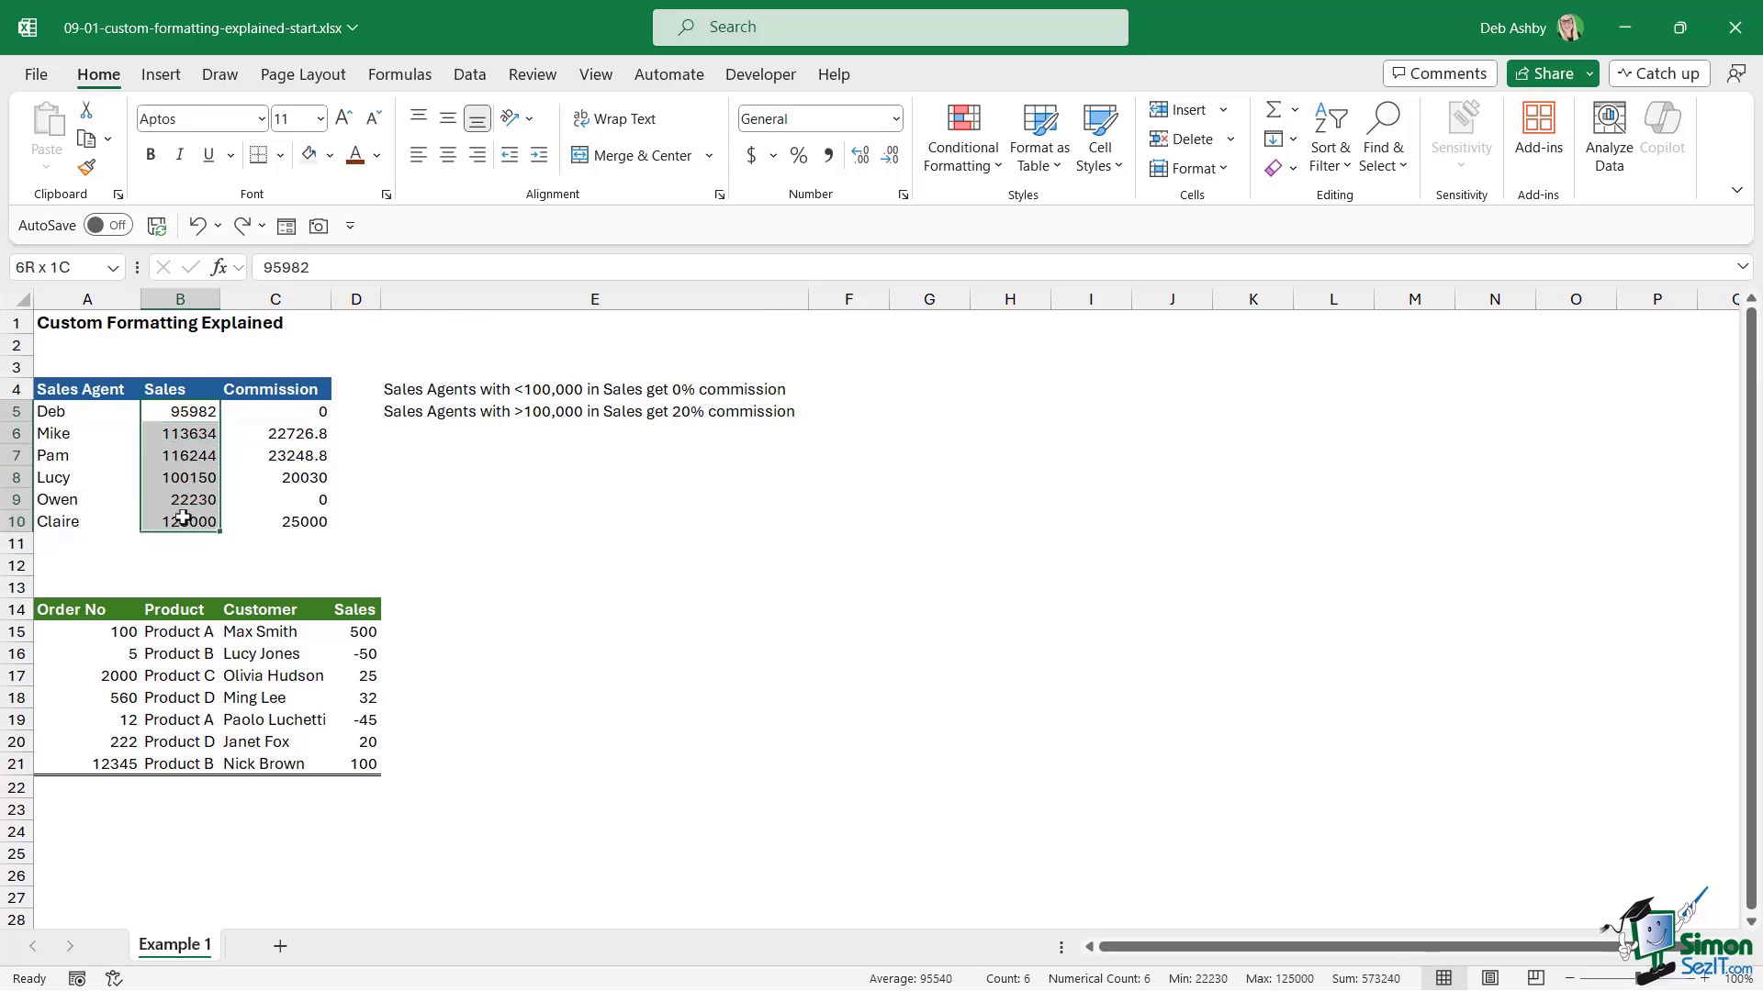
# Step: Apply the custom $#,##0 format to Sales B5:B10, showing $95,982 to $125,000
pyautogui.click(904, 195)
pyautogui.click(695, 425)
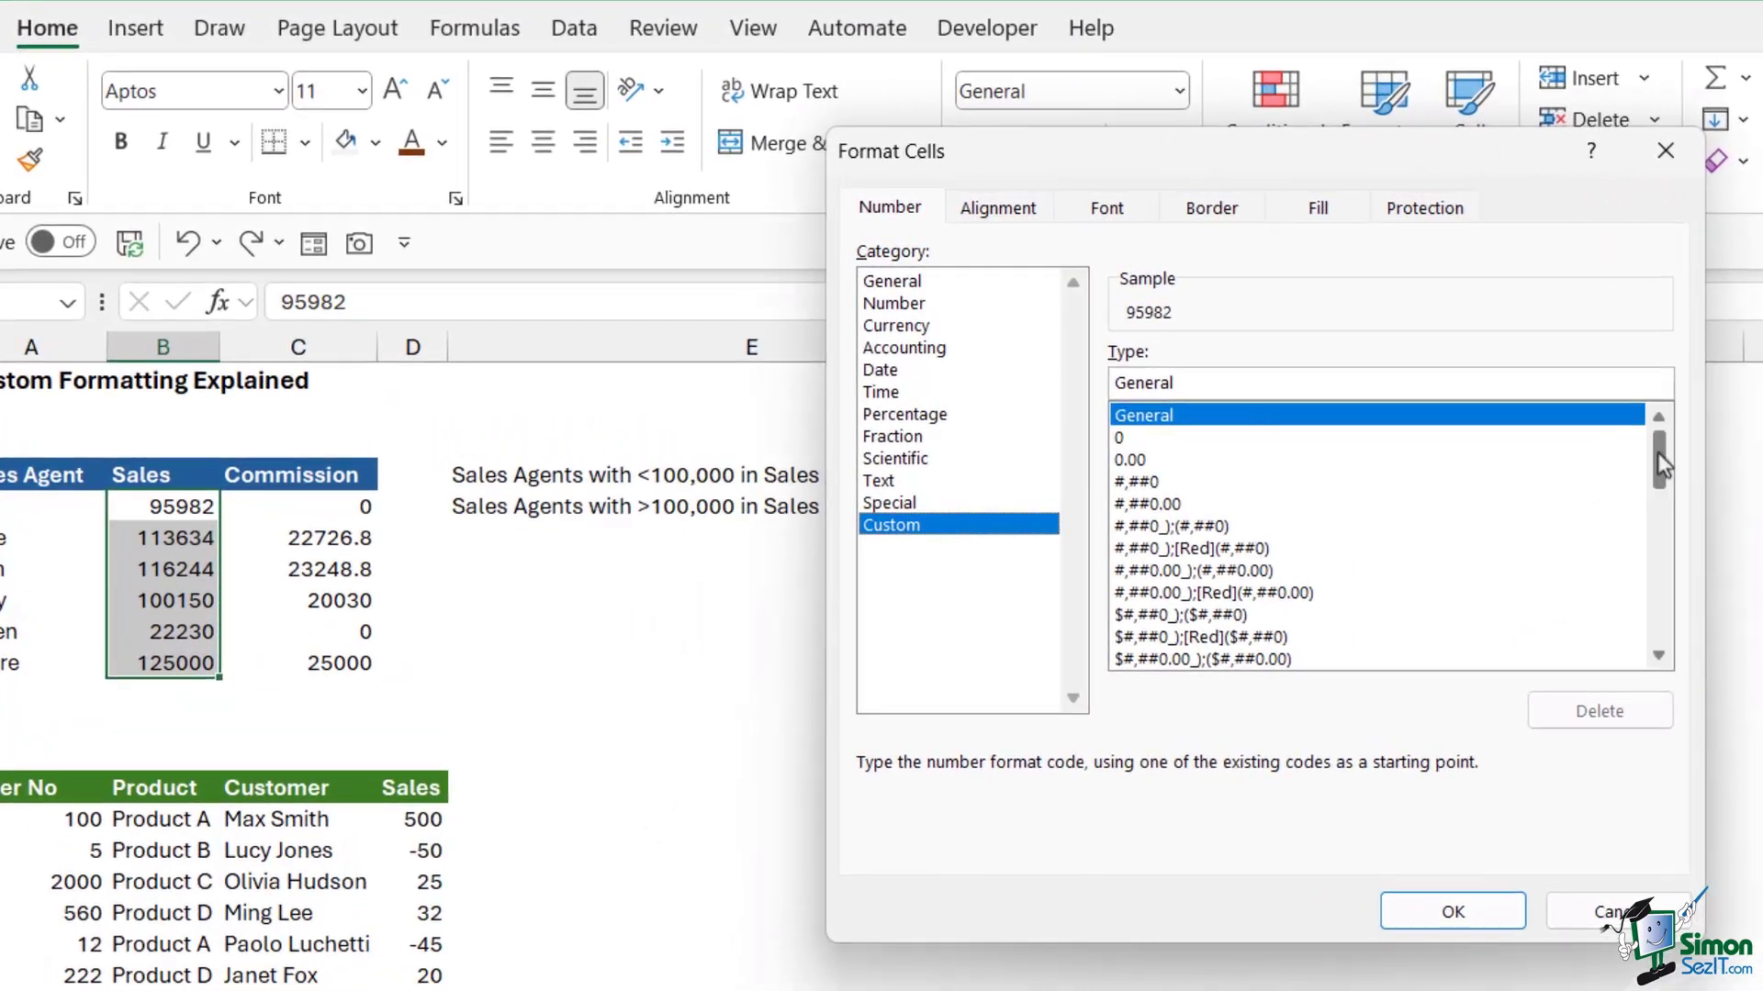
pyautogui.moveTo(1656, 453); pyautogui.dragTo(1665, 624)
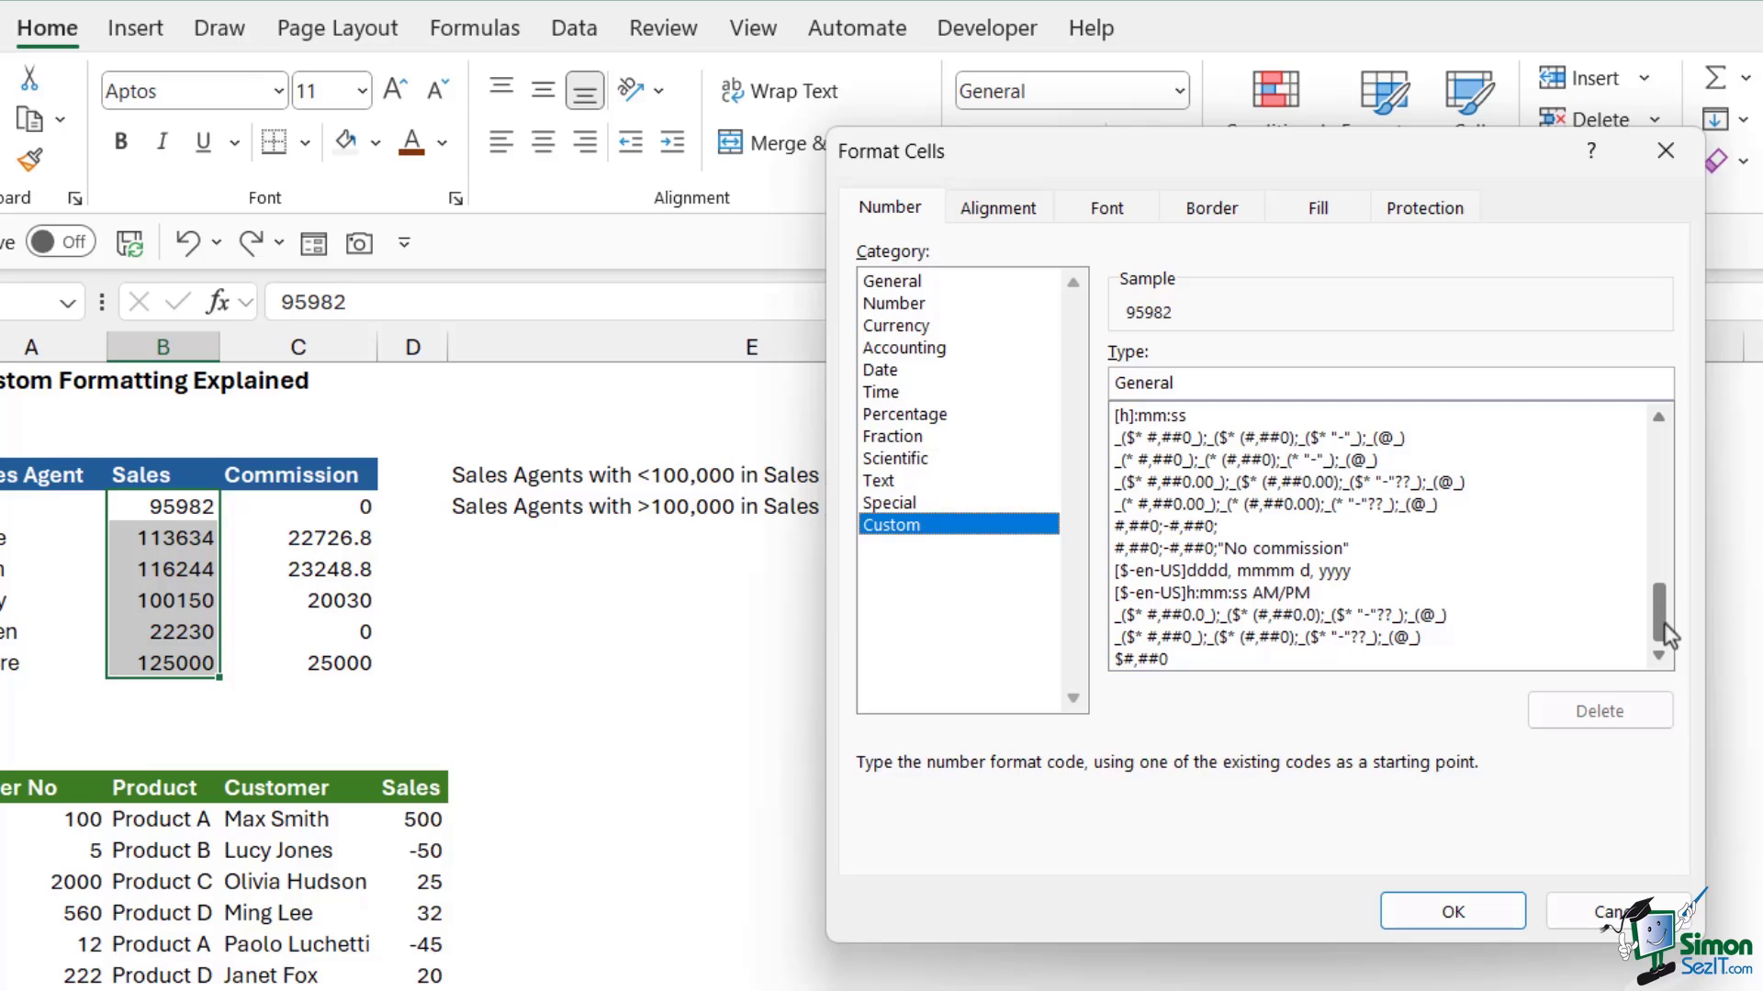
pyautogui.click(1141, 659)
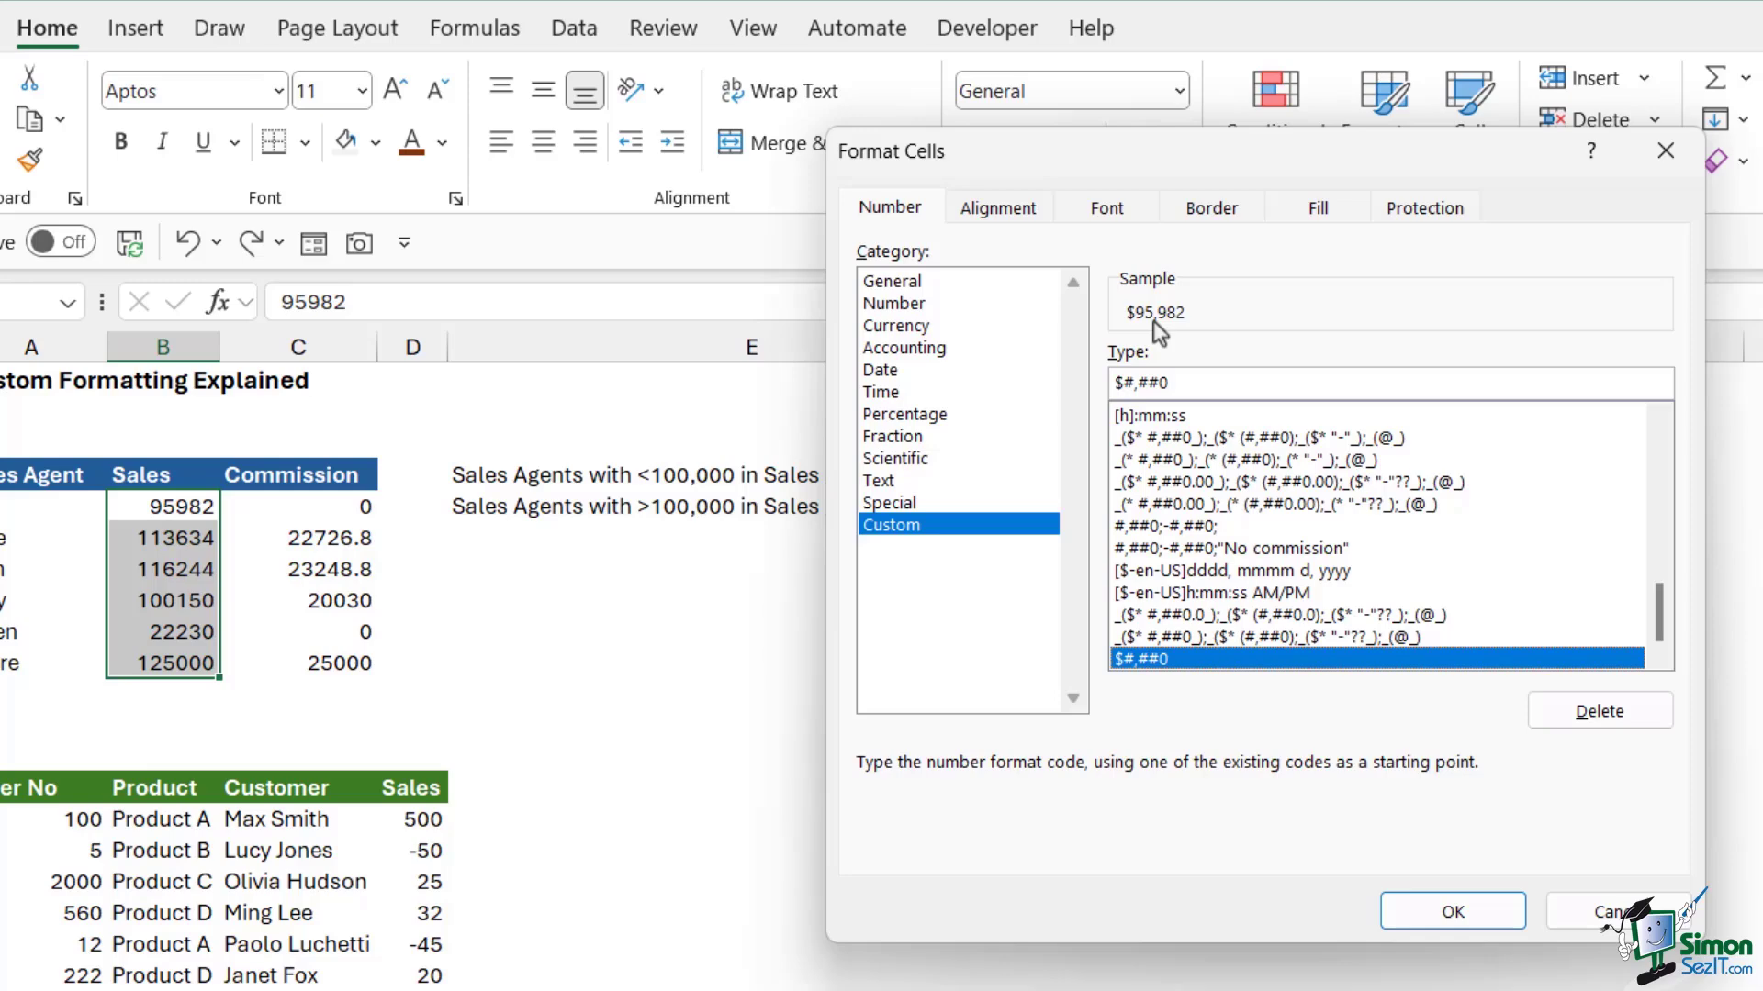
pyautogui.click(1421, 918)
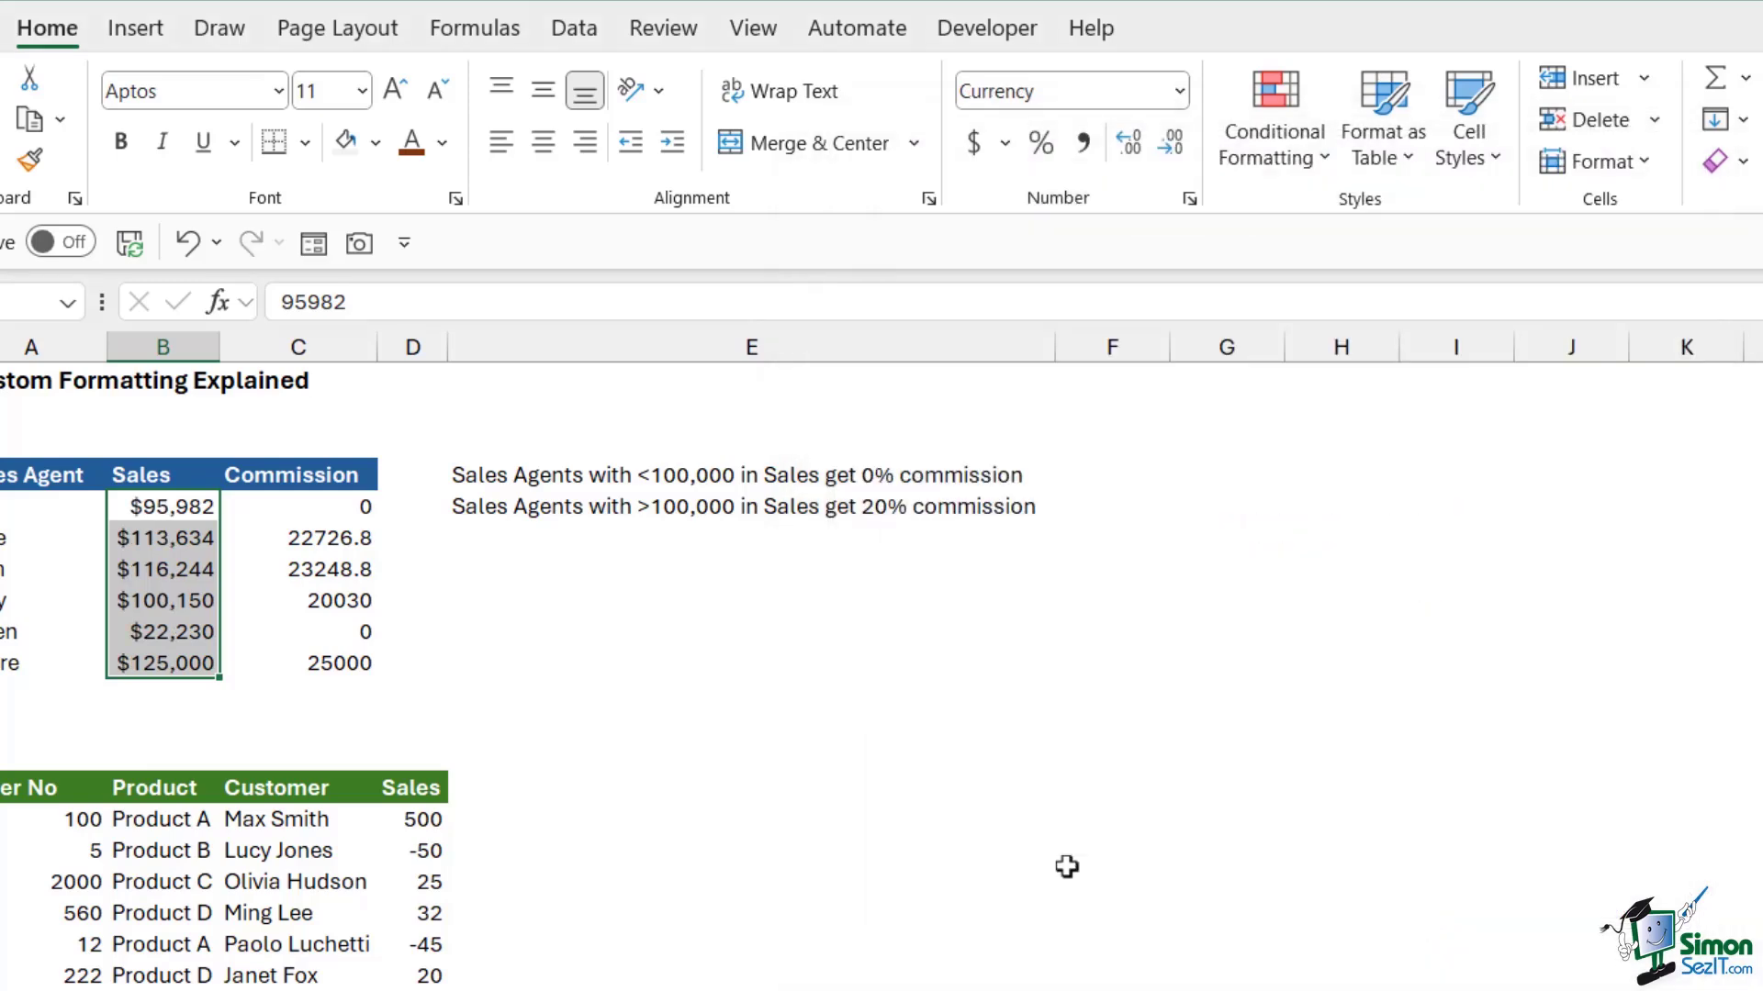
pyautogui.click(321, 574)
# Step: Select the Commission values C5:C10
pyautogui.click(181, 505)
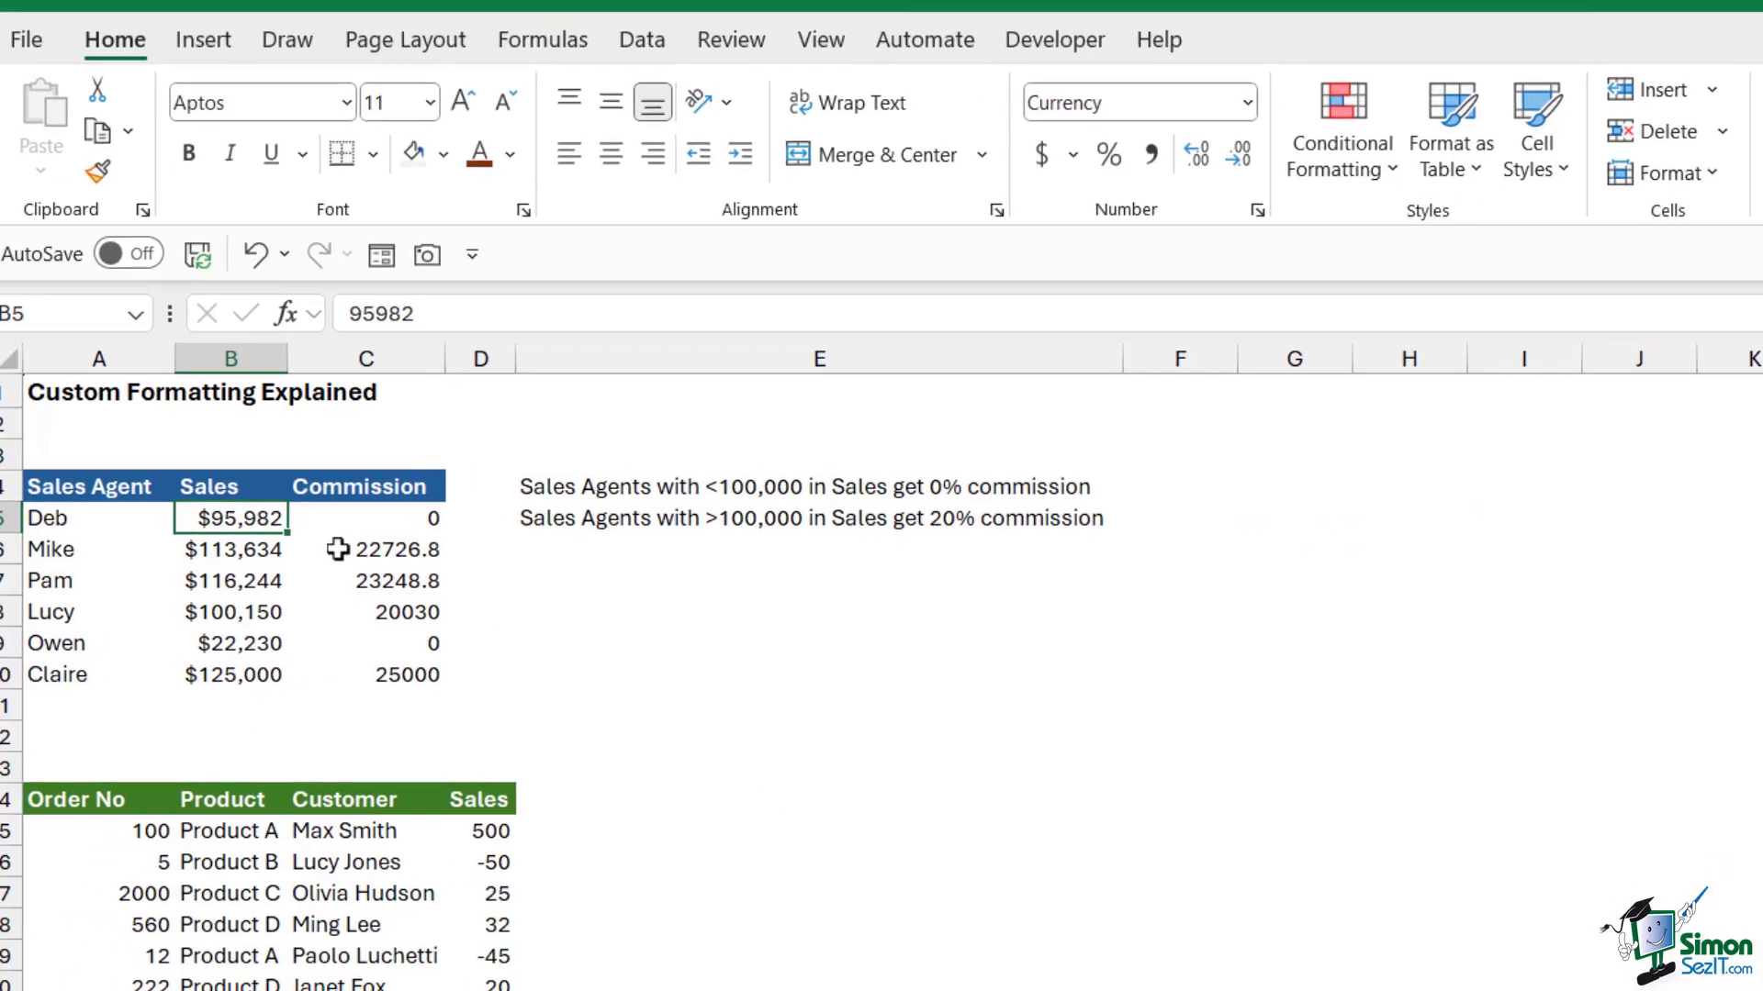
pyautogui.click(314, 507)
pyautogui.moveTo(407, 522); pyautogui.dragTo(409, 681)
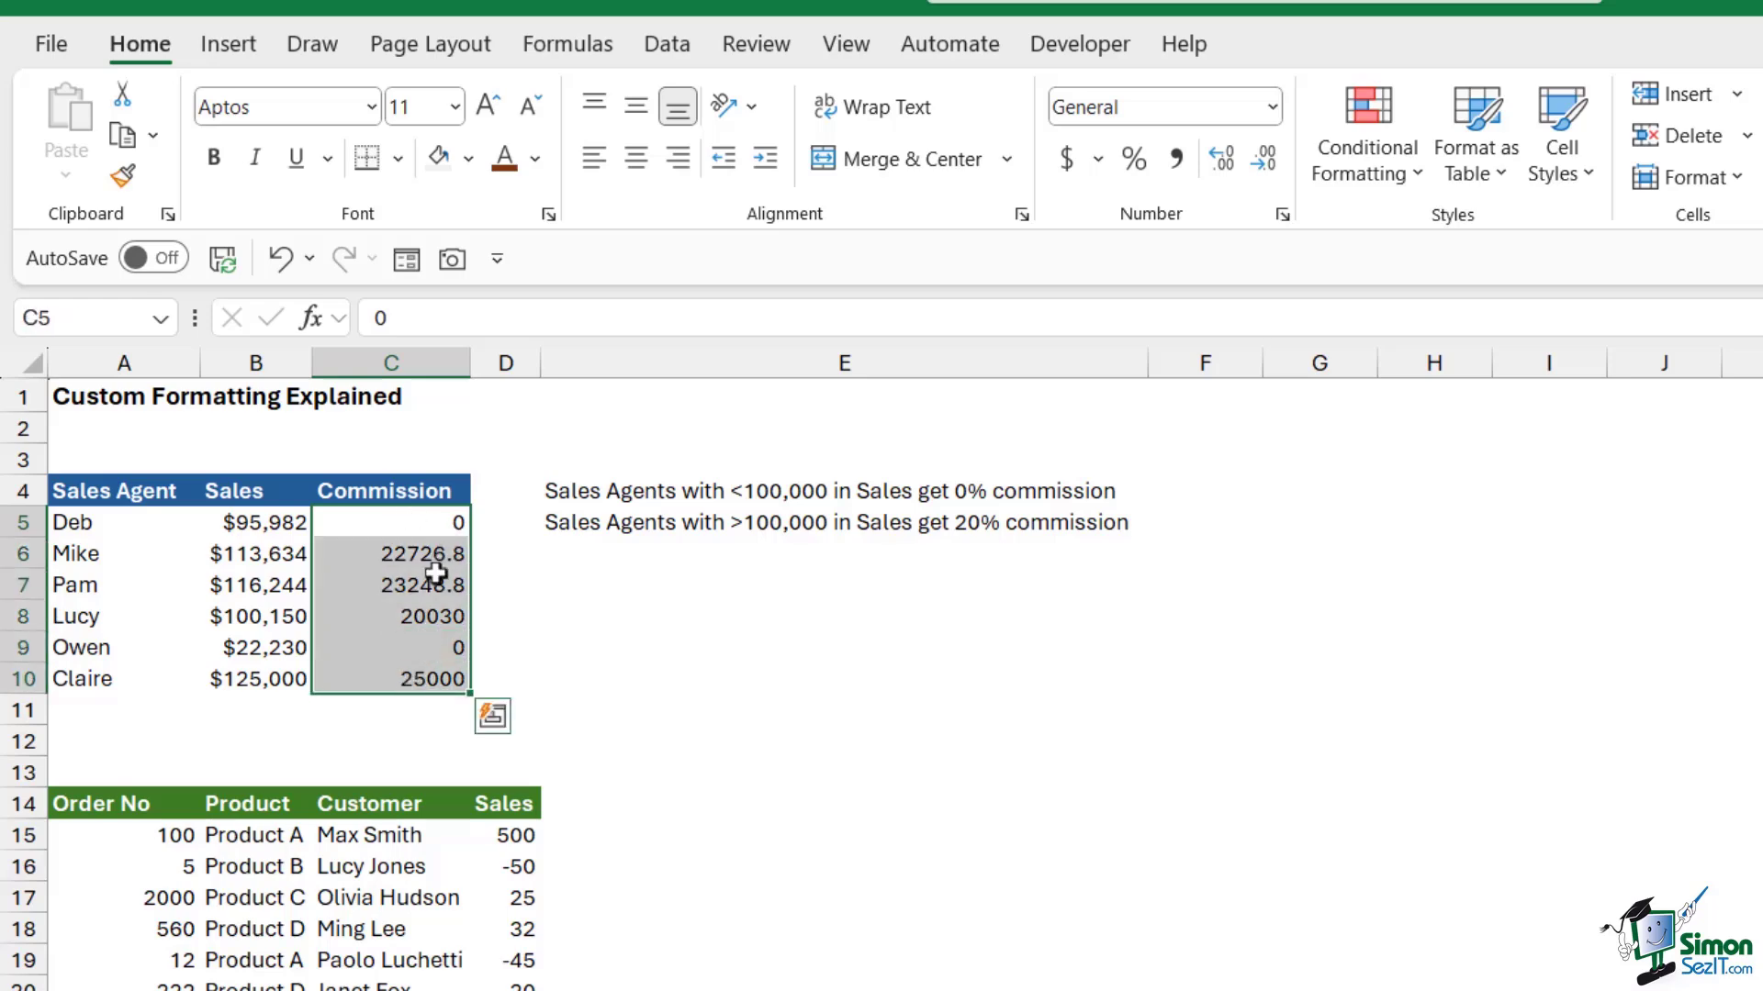
# Step: Build the custom code $#,##0;;"No commission" in Format Cells
pyautogui.hotkey('ctrl', '1')
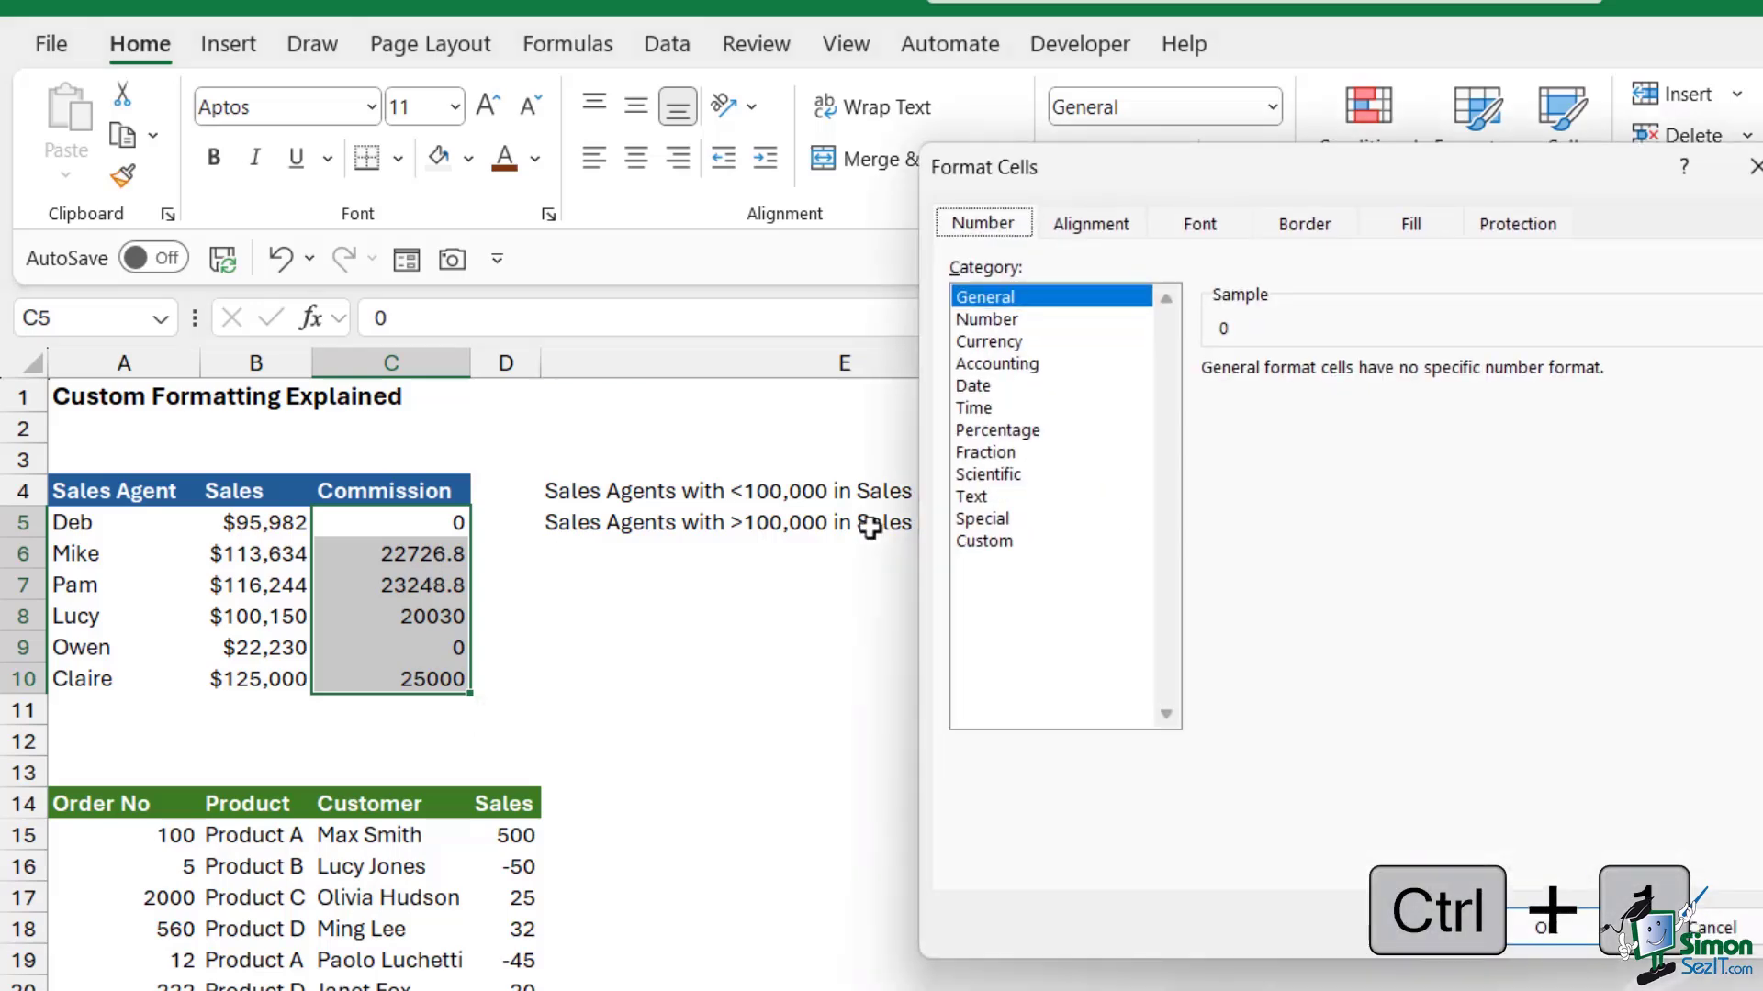
pyautogui.click(984, 541)
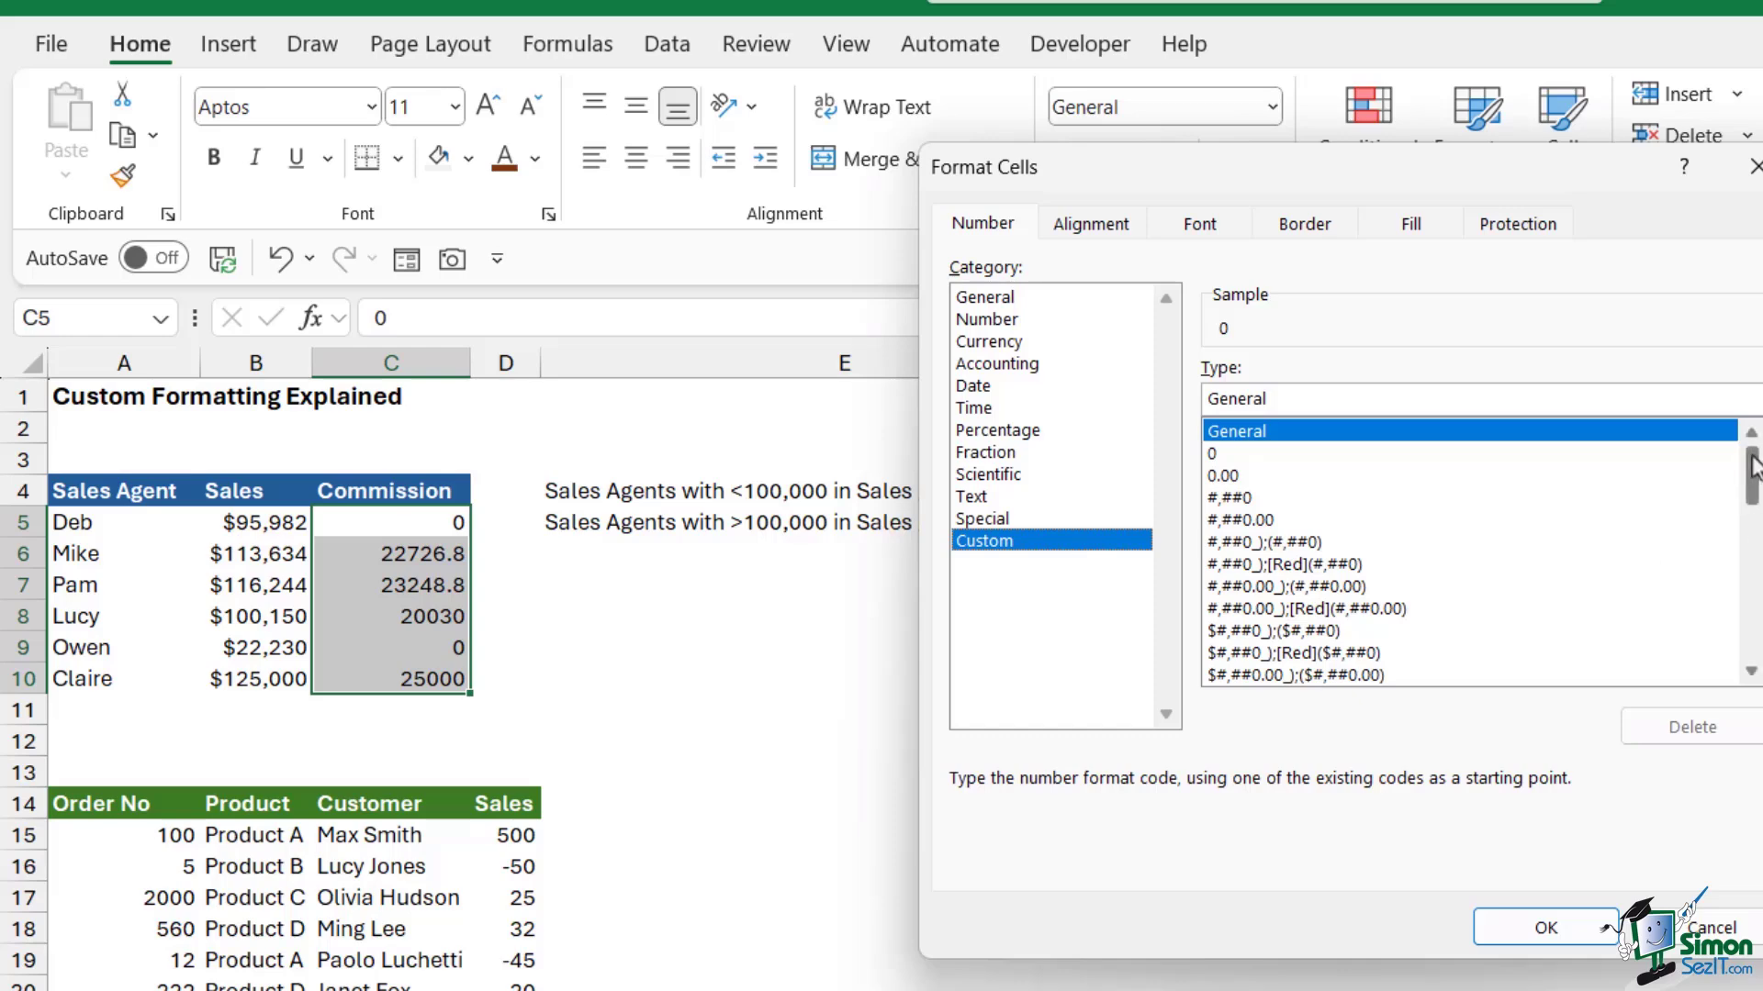
pyautogui.scroll(-10, 1333, 673)
pyautogui.click(1249, 674)
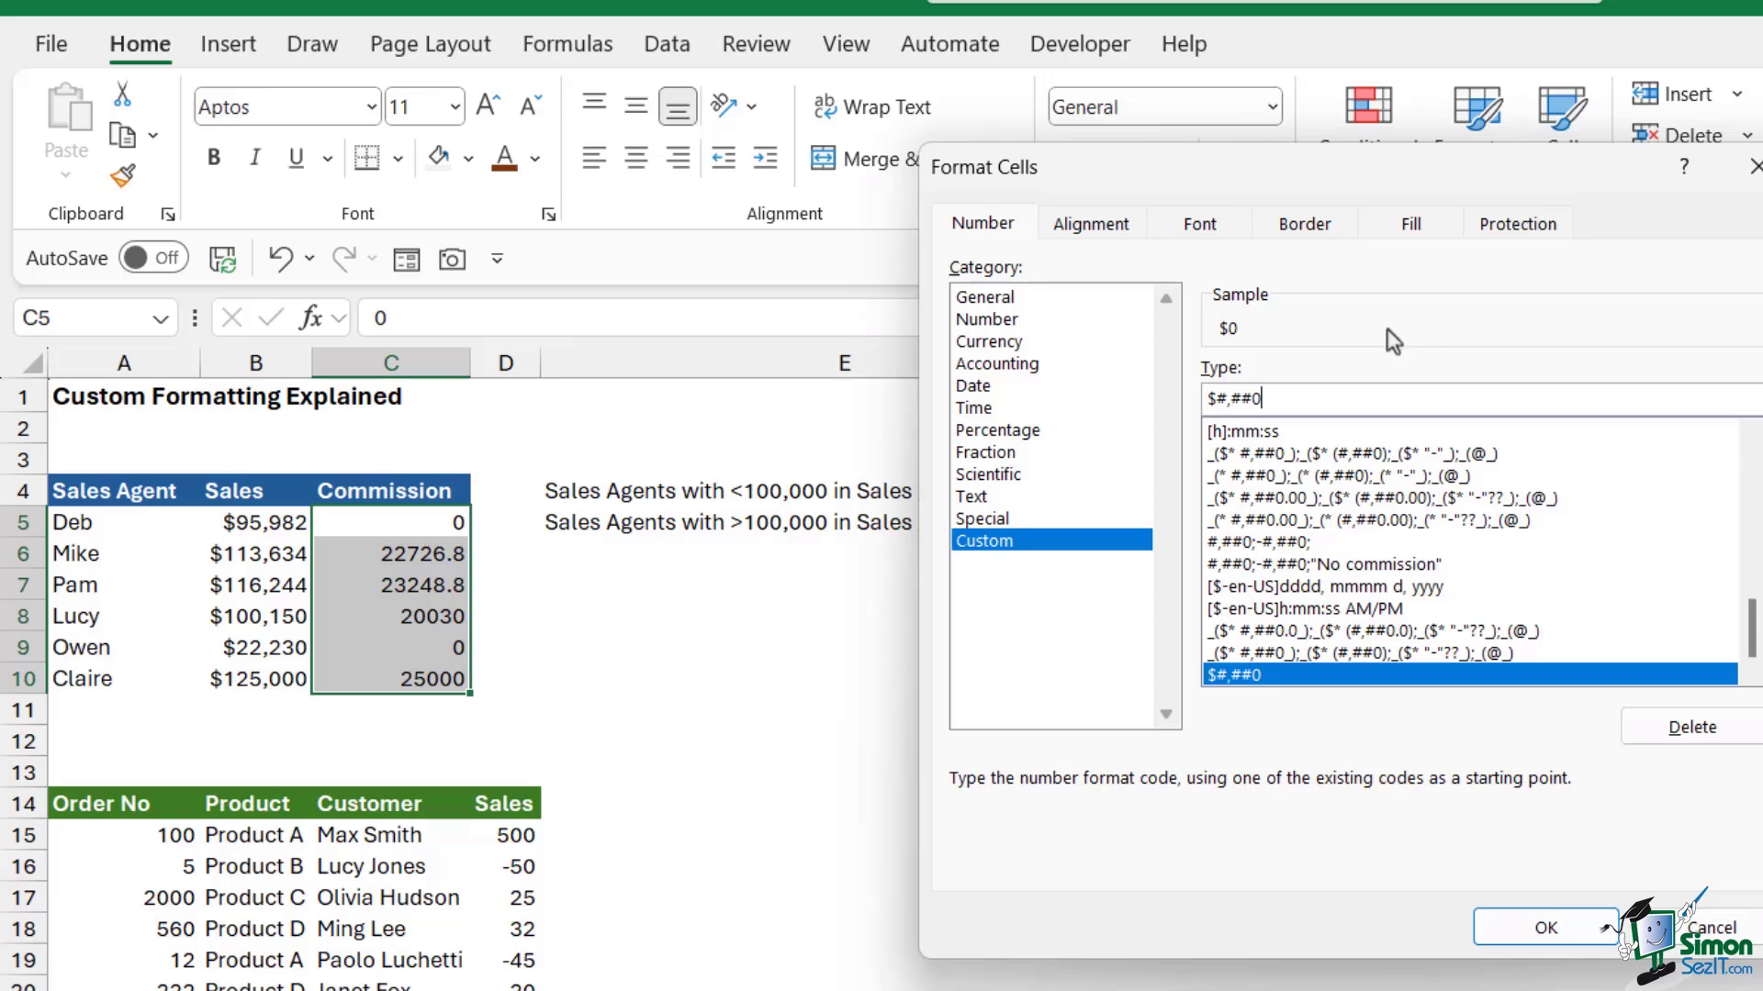
pyautogui.write(';')
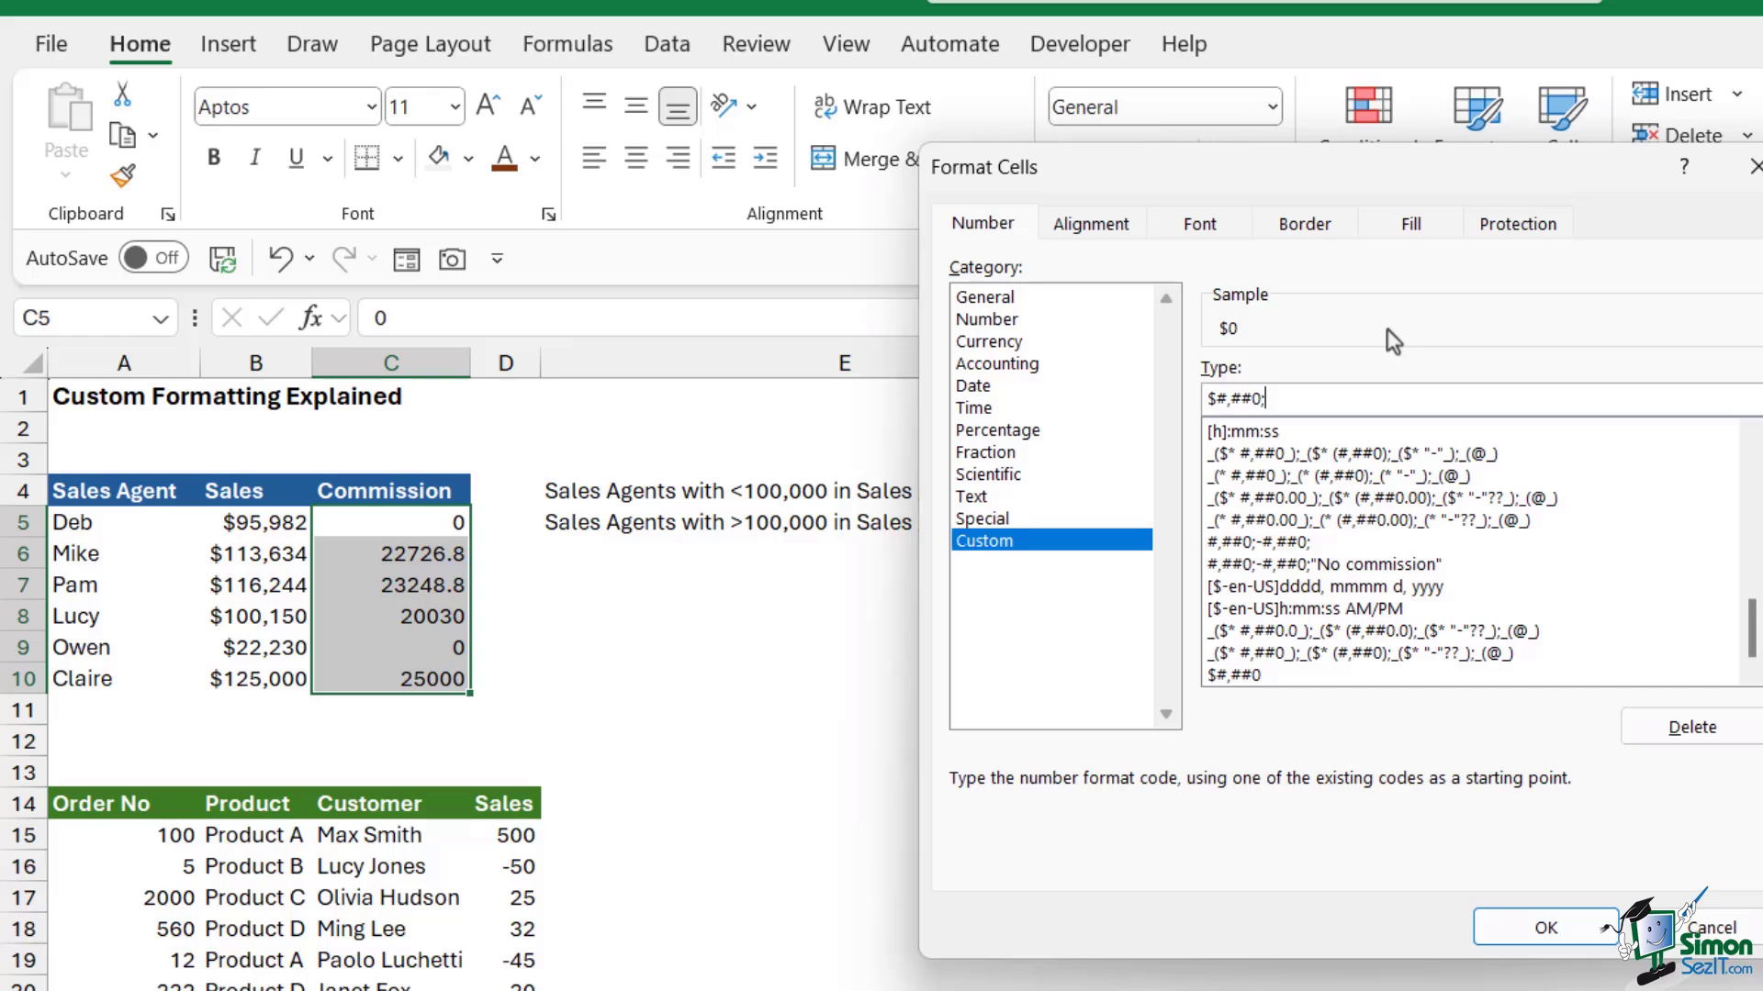
pyautogui.write(';')
pyautogui.write('"No commission"')
pyautogui.click(1551, 917)
pyautogui.moveTo(473, 357); pyautogui.dragTo(513, 357)
pyautogui.click(698, 716)
pyautogui.click(468, 558)
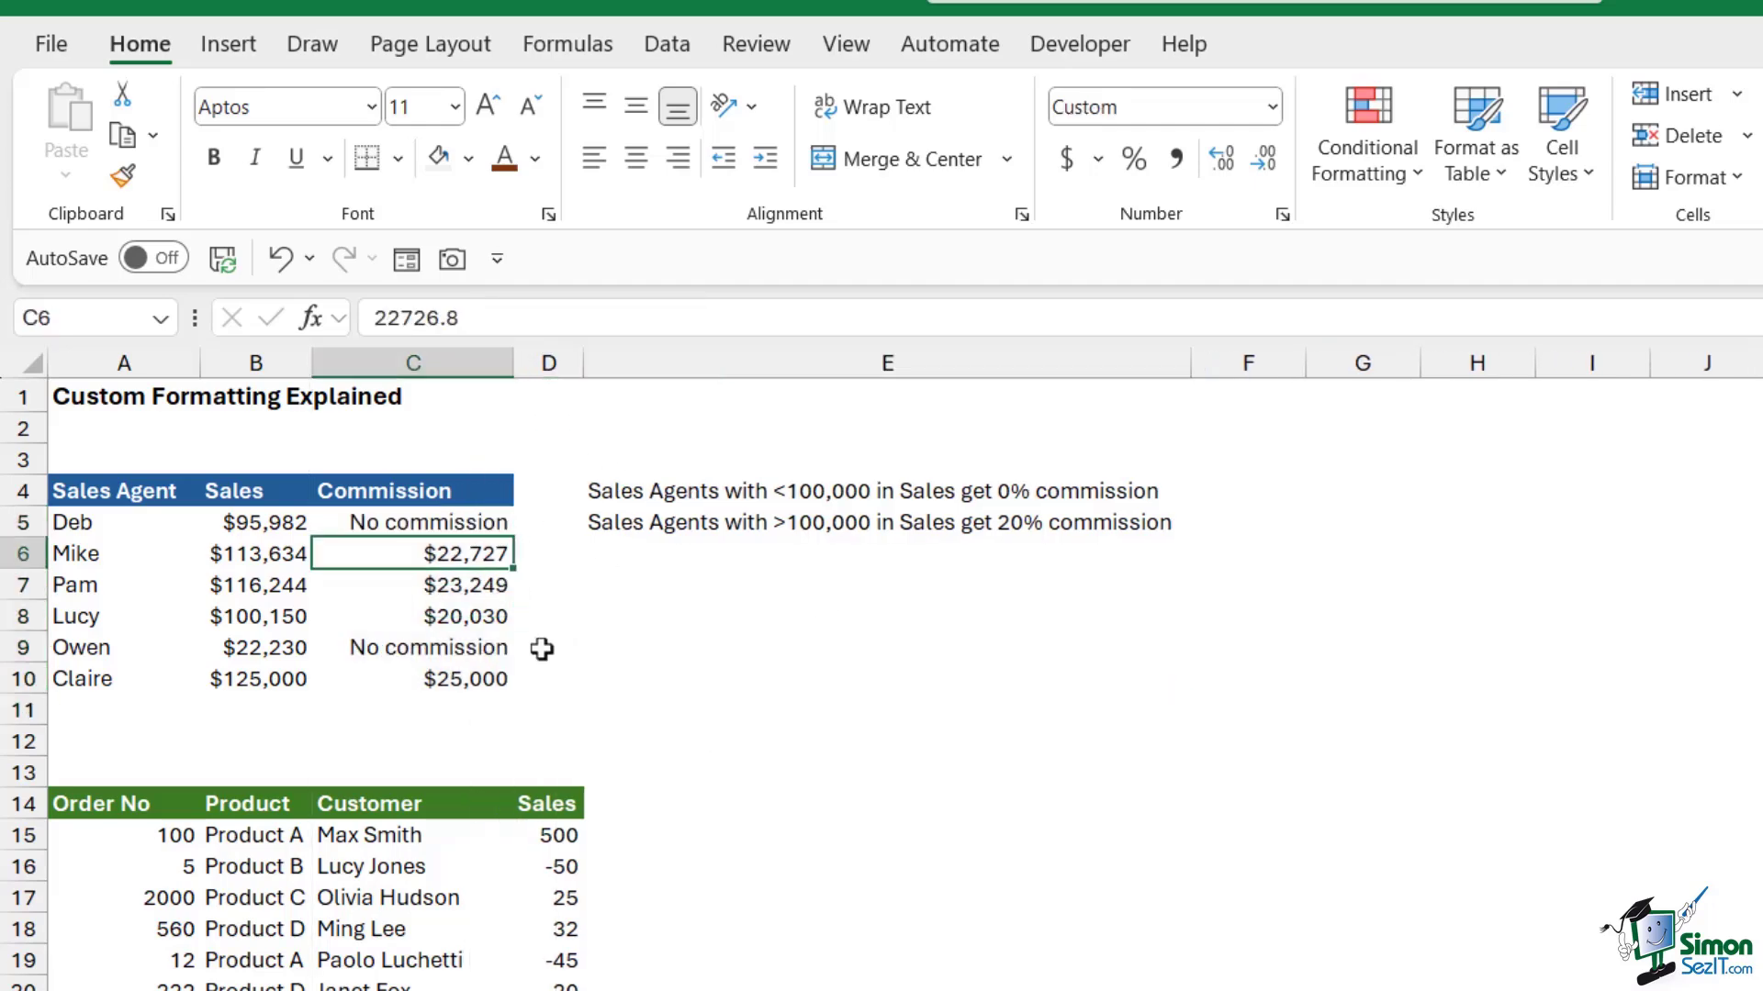
pyautogui.click(445, 516)
pyautogui.click(418, 649)
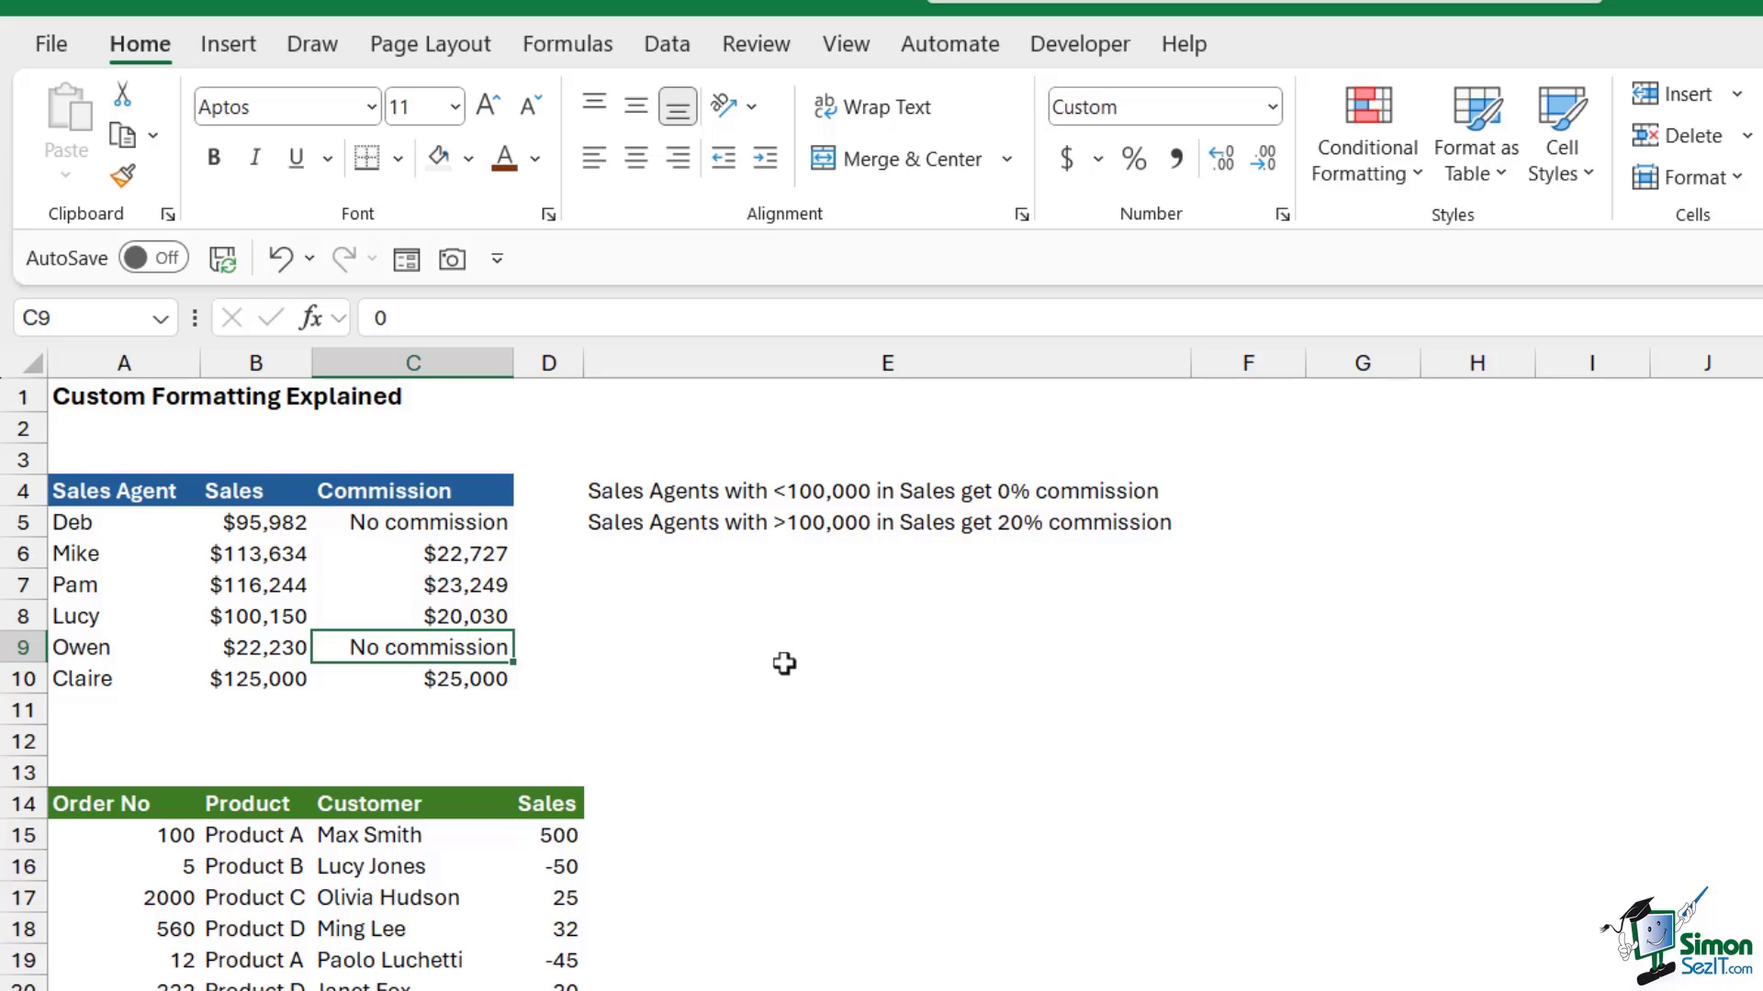
pyautogui.click(969, 678)
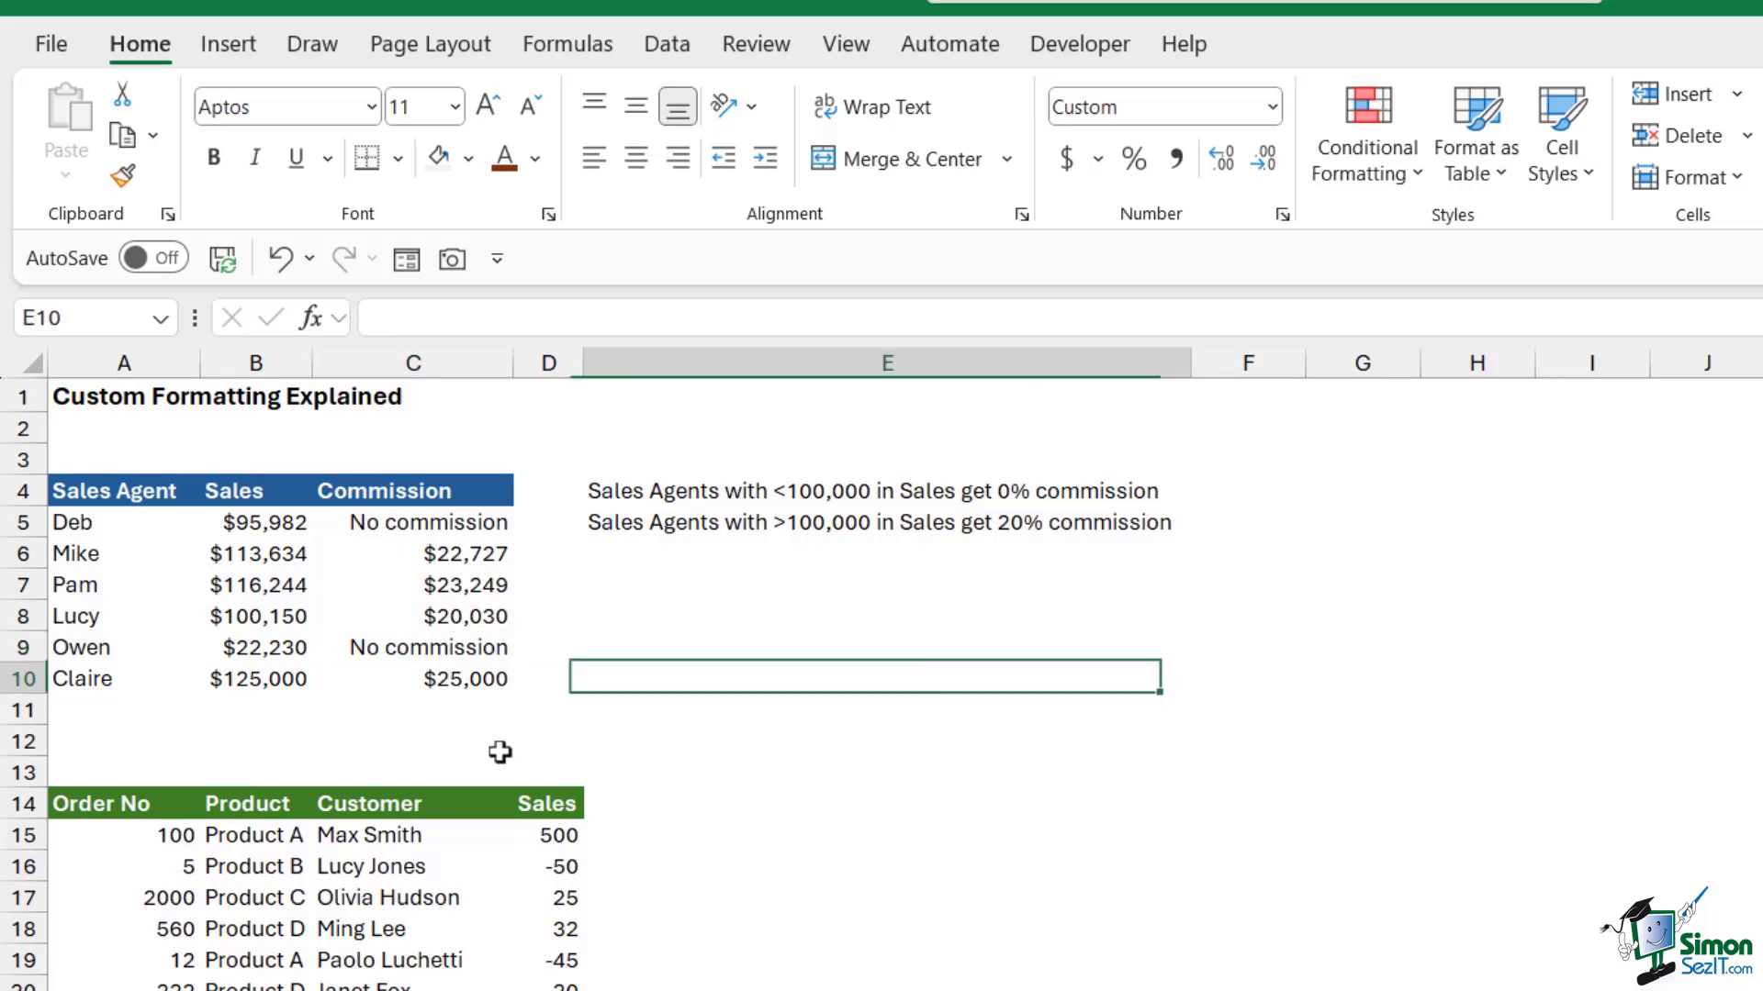
pyautogui.click(346, 866)
pyautogui.click(110, 842)
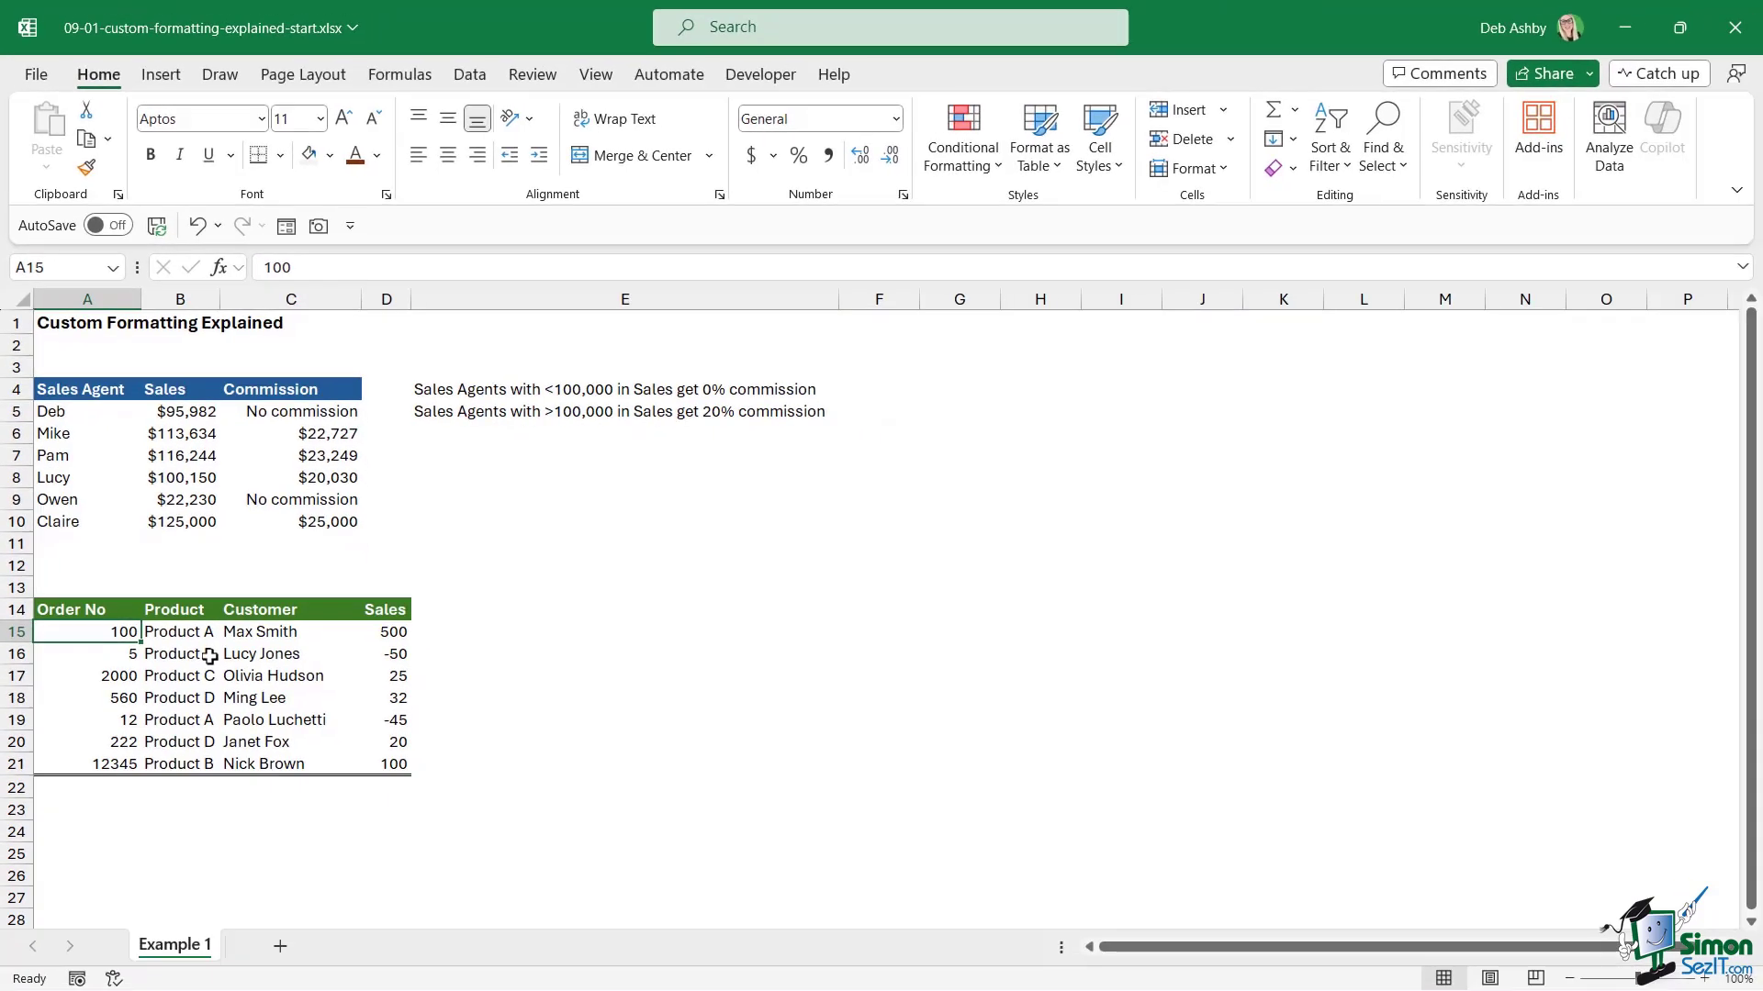
pyautogui.moveTo(106, 628); pyautogui.dragTo(96, 762)
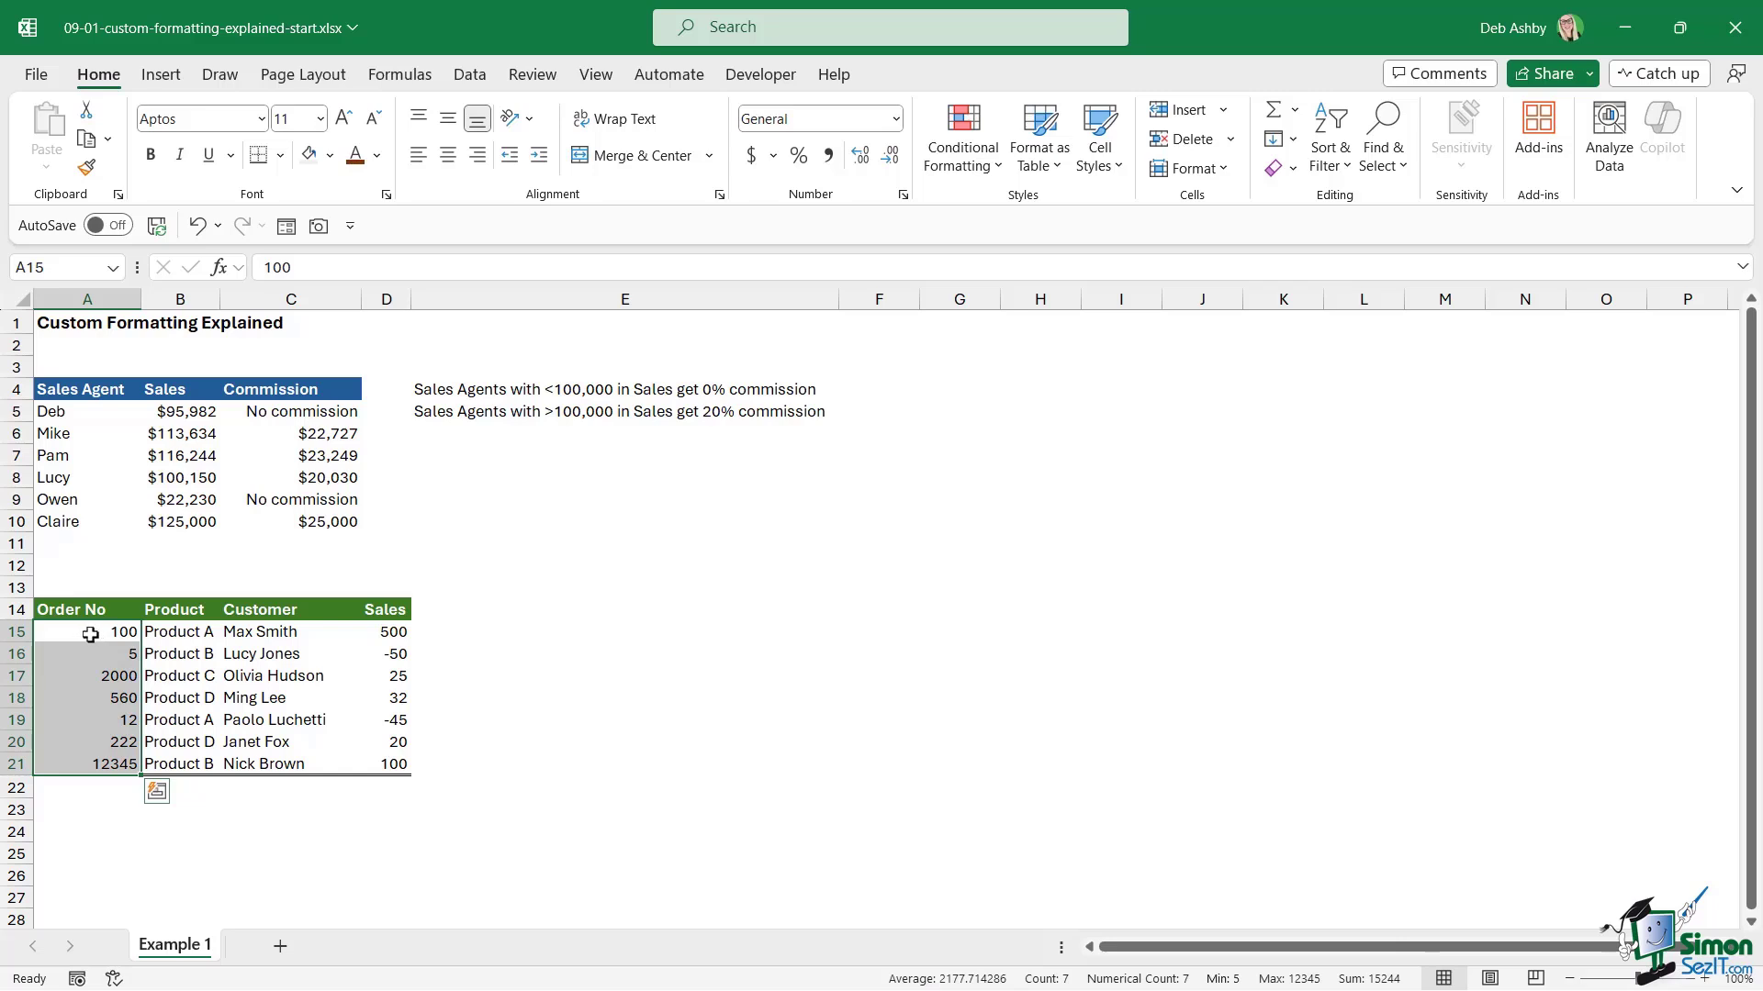
pyautogui.click(102, 658)
pyautogui.click(100, 680)
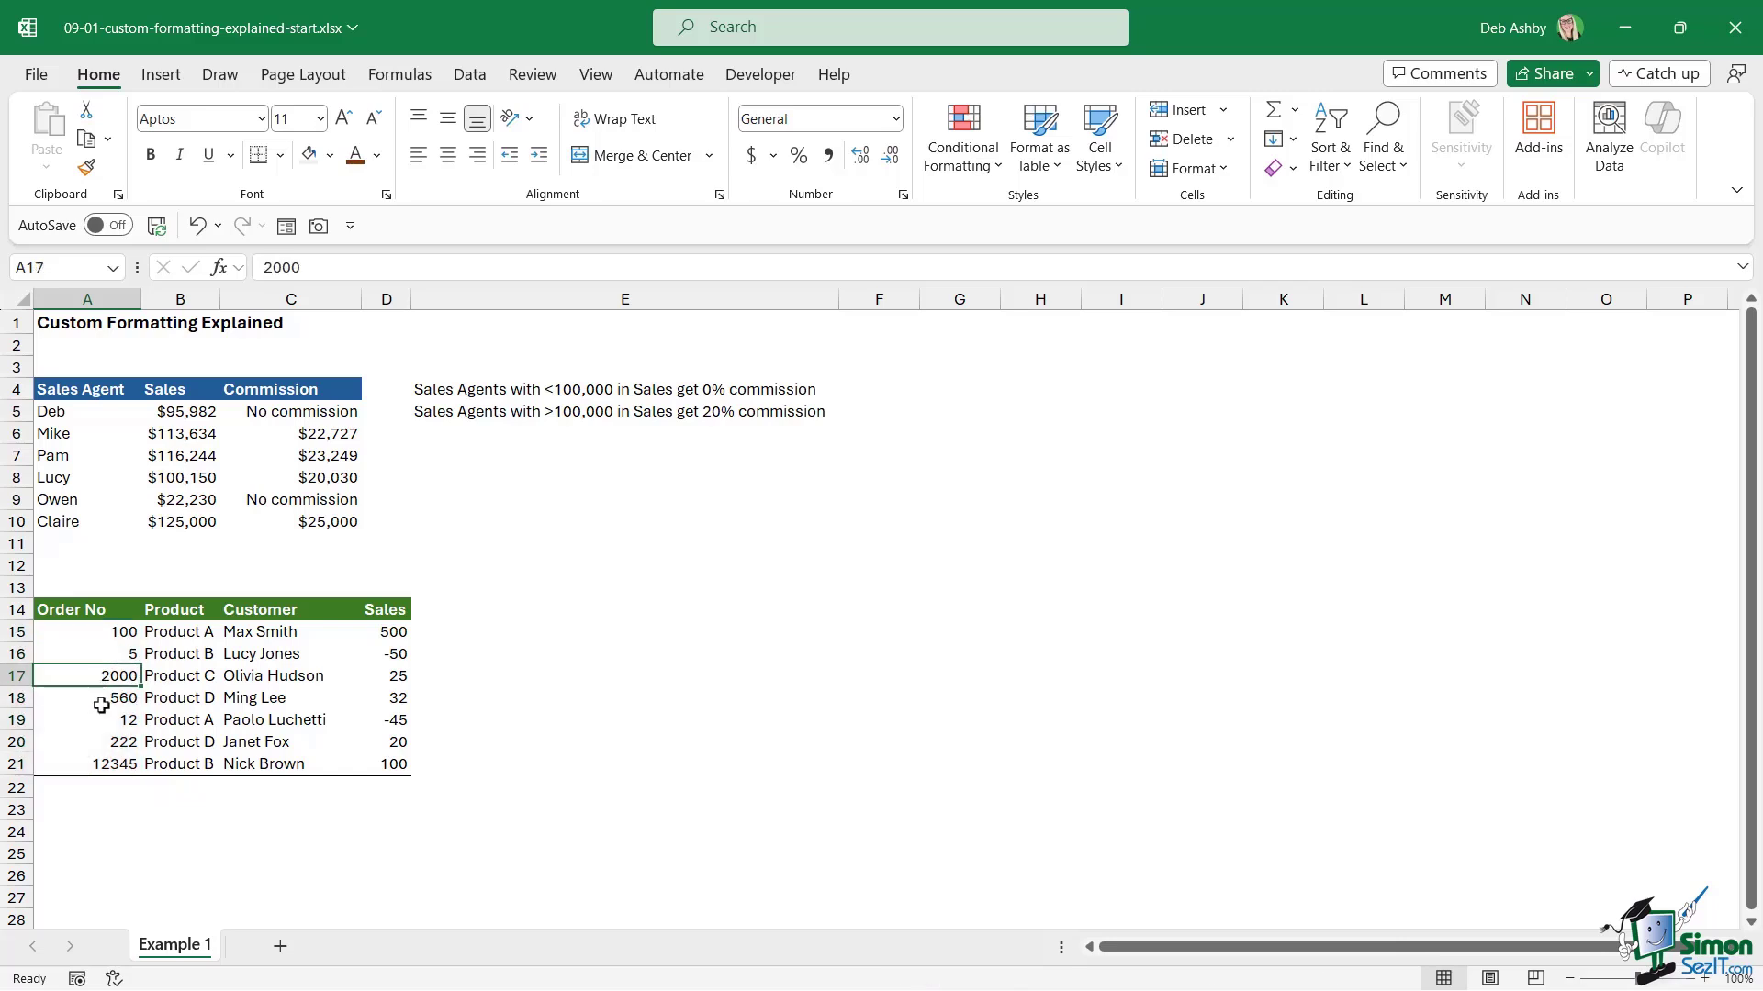
pyautogui.click(102, 702)
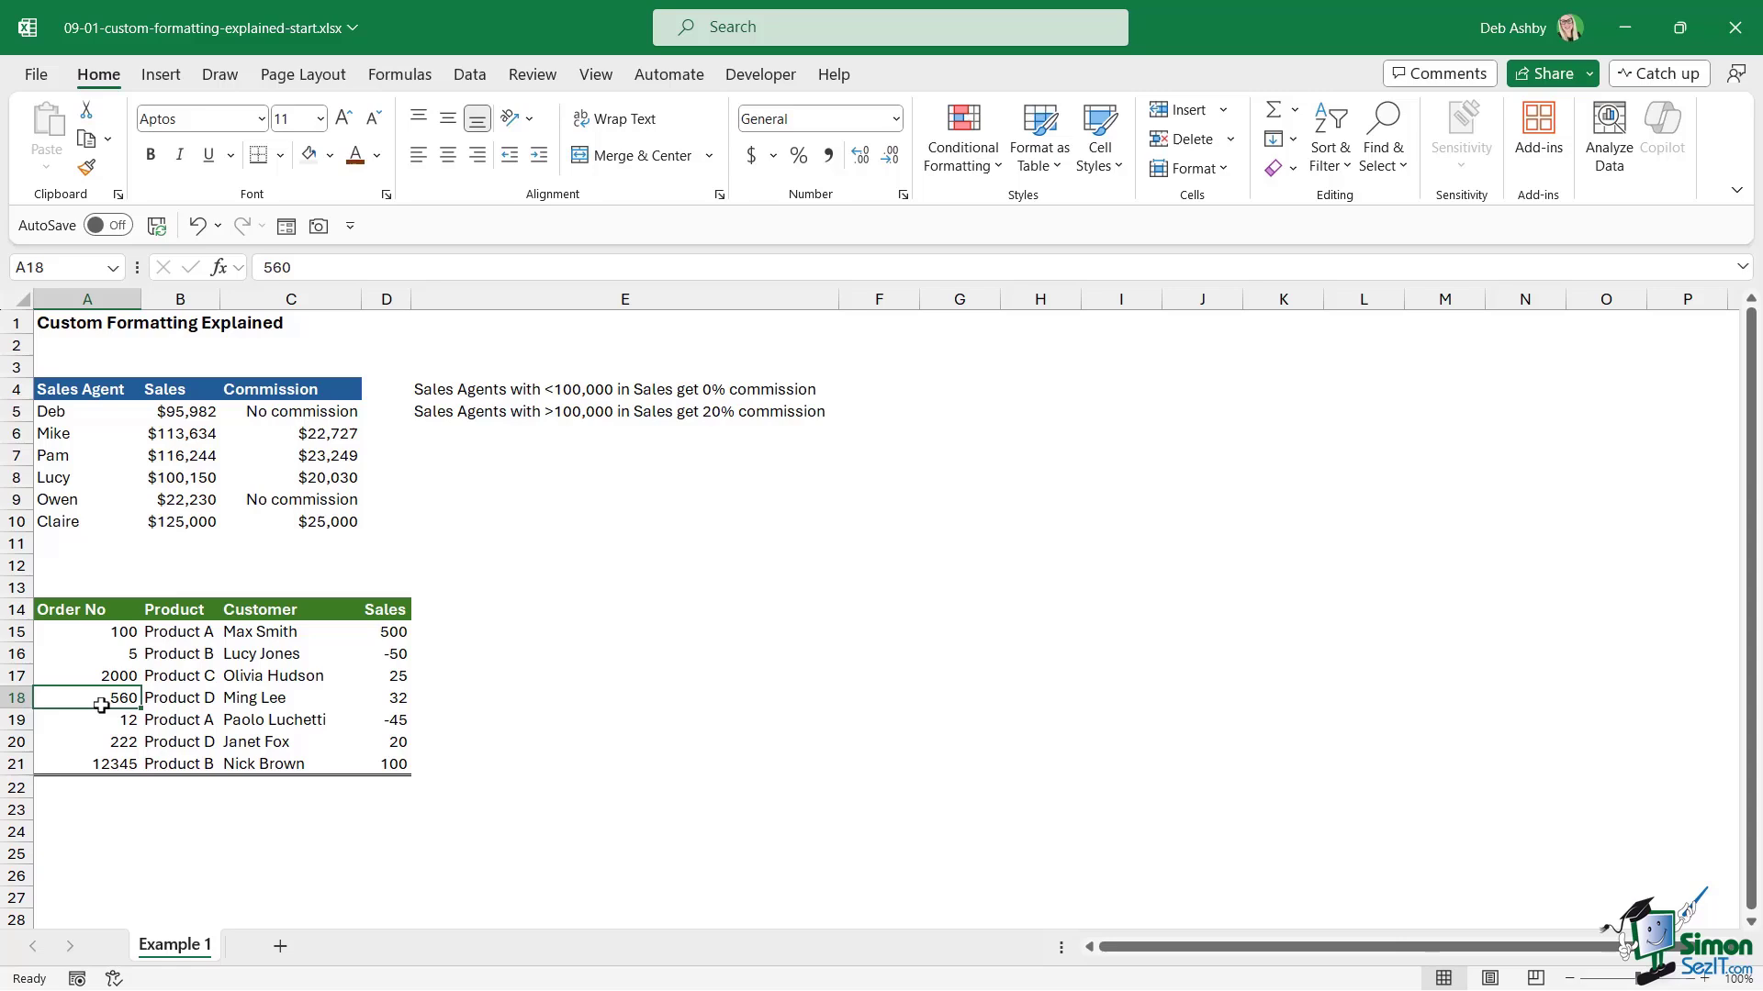
pyautogui.click(112, 631)
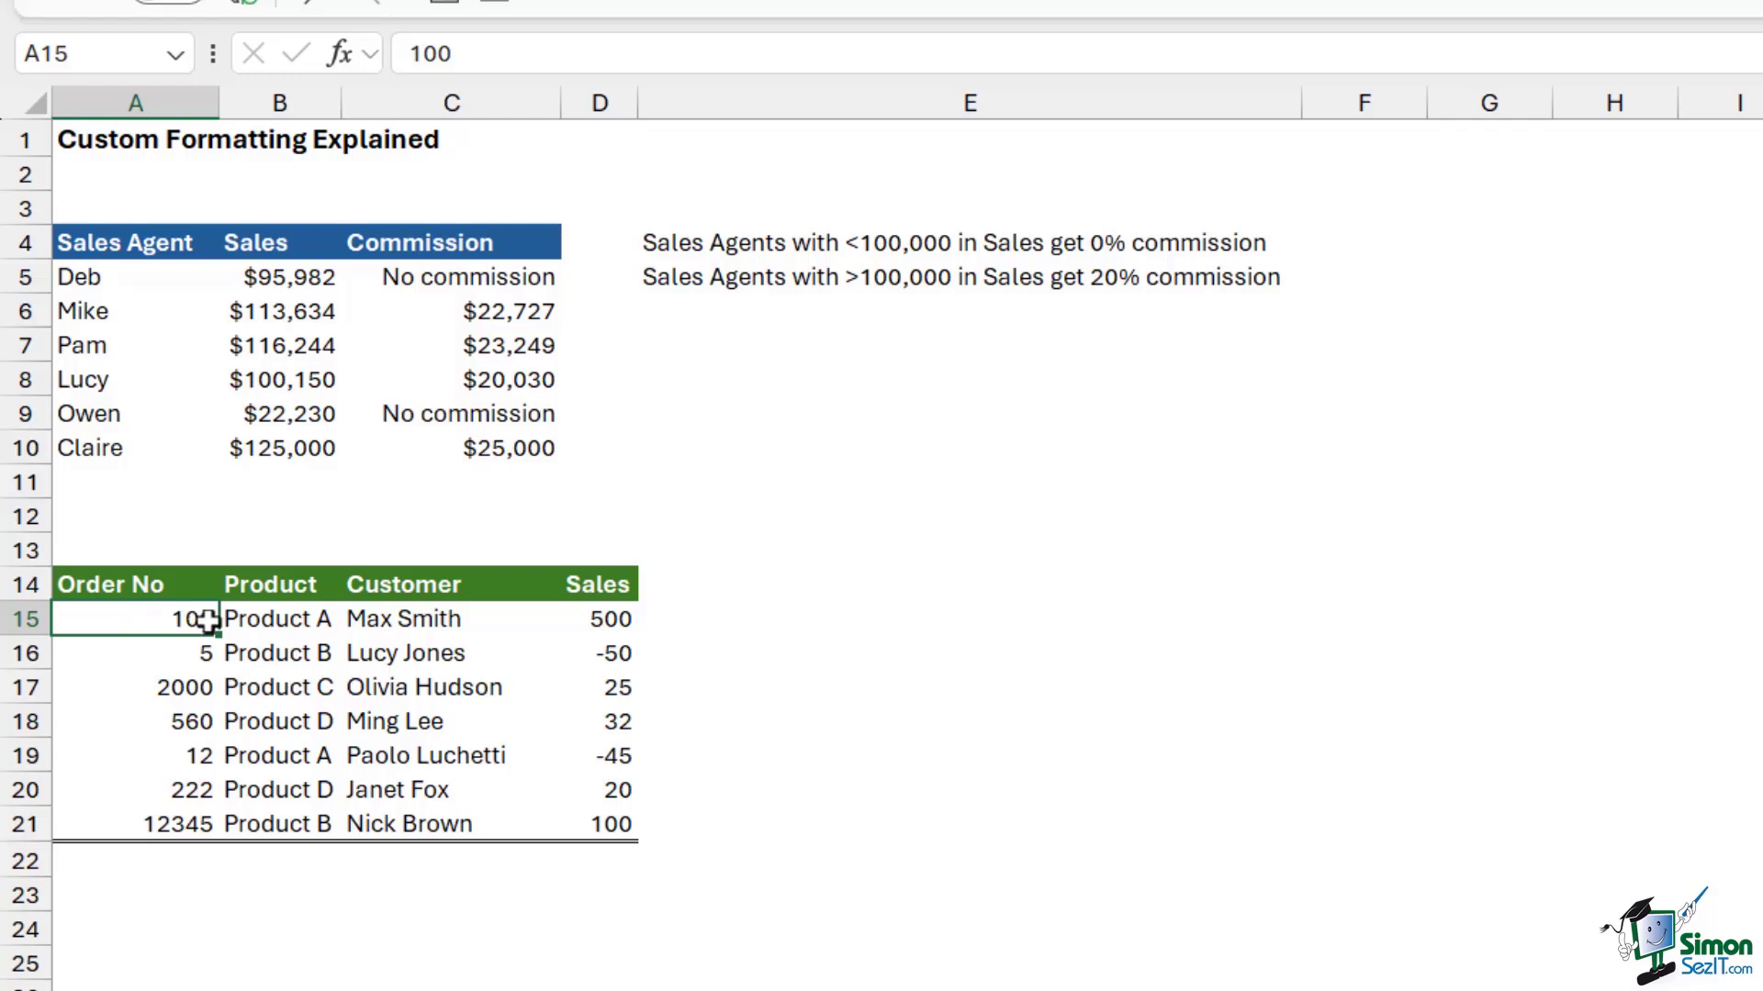
pyautogui.doubleClick(186, 623)
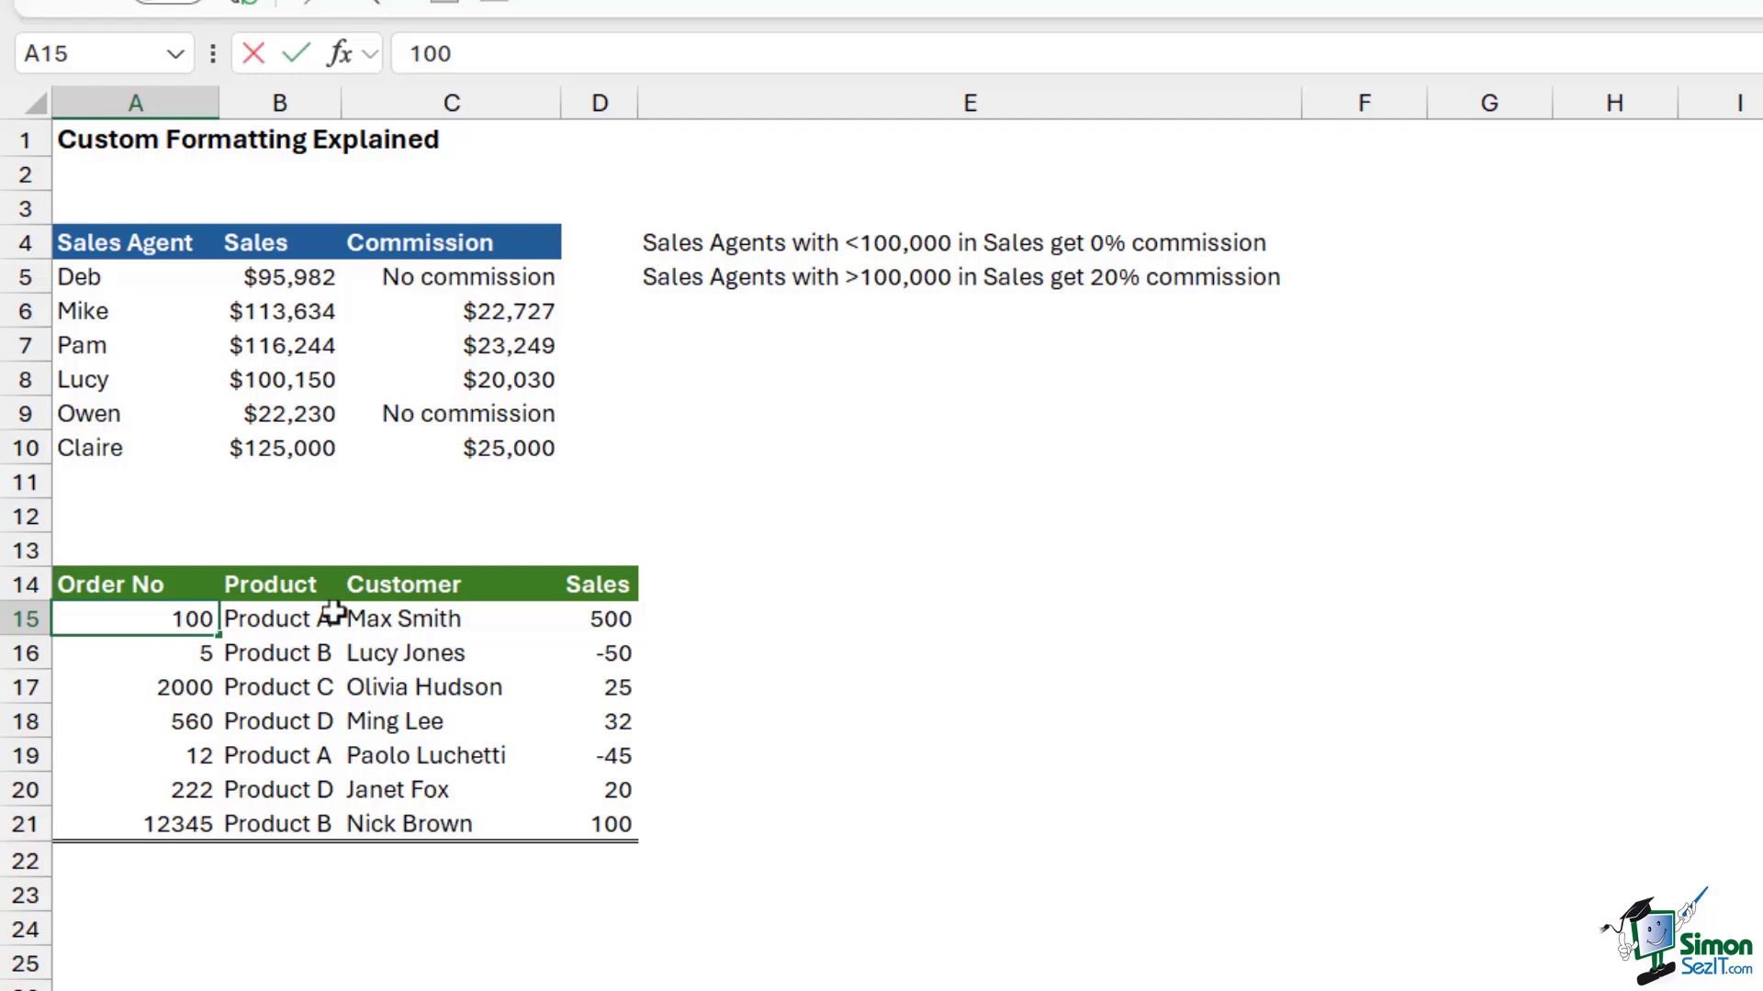
pyautogui.write('00')
pyautogui.press('Return')
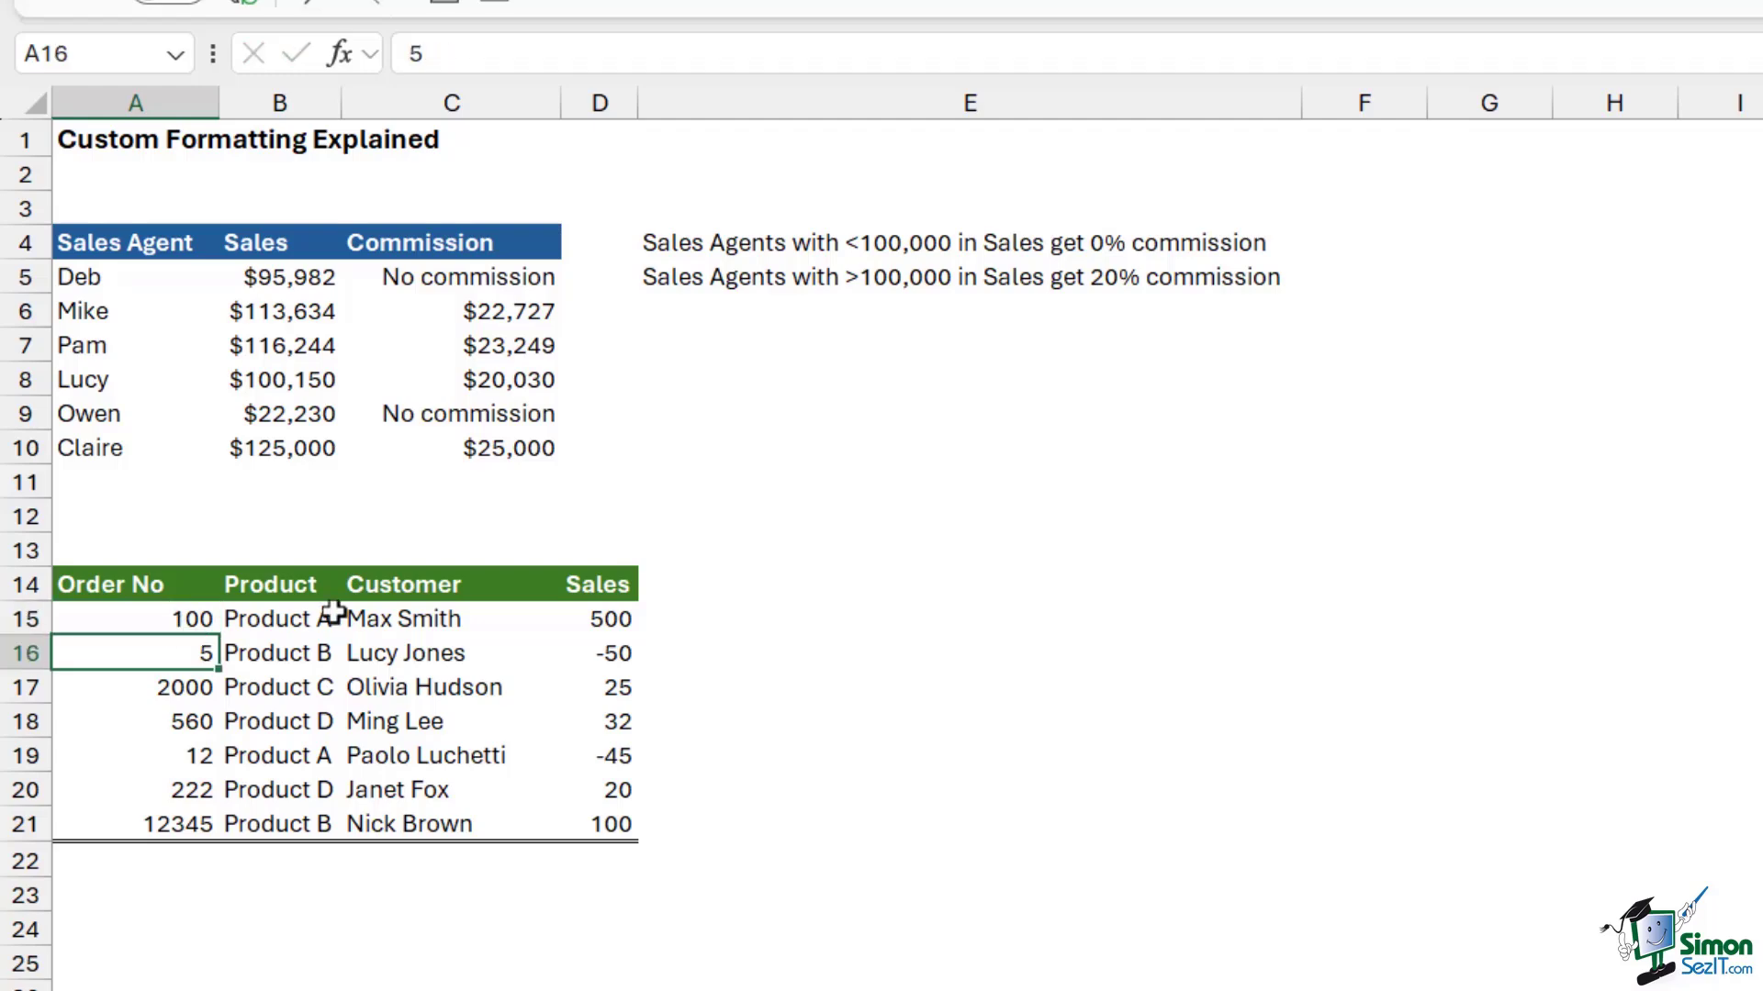
pyautogui.click(186, 623)
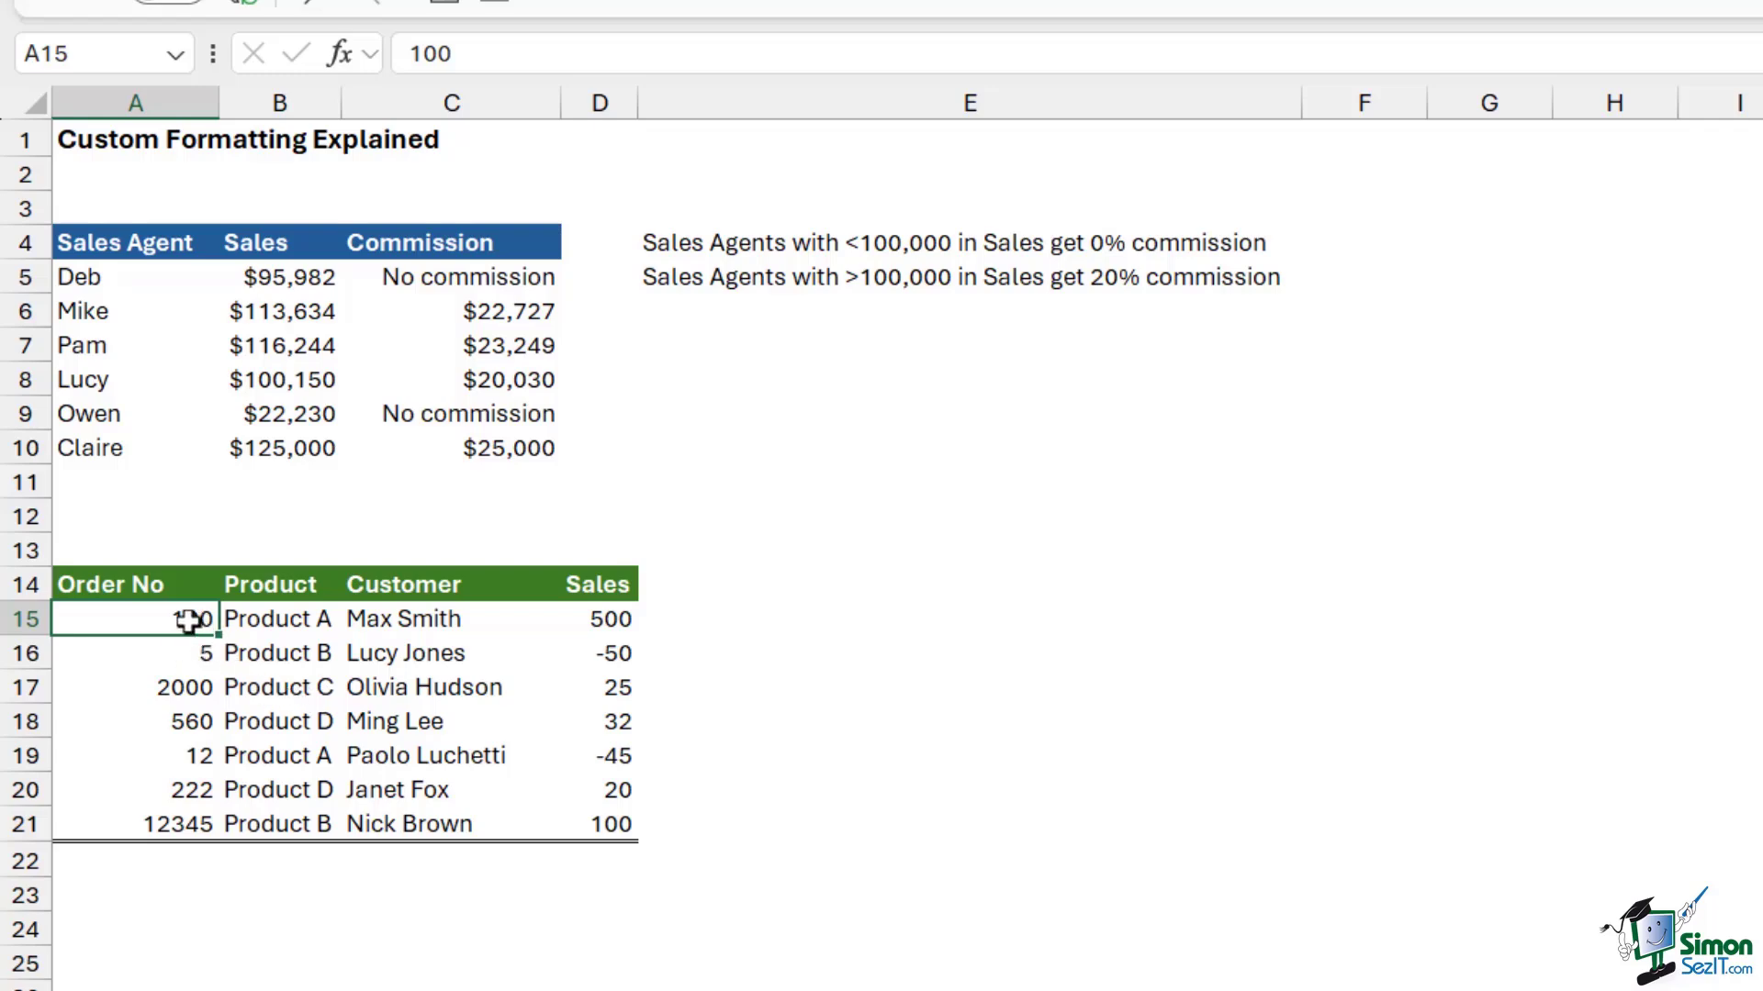
# Step: Replace General with the custom 00000 format on Order No cells A15:A21
pyautogui.moveTo(195, 626); pyautogui.dragTo(193, 811)
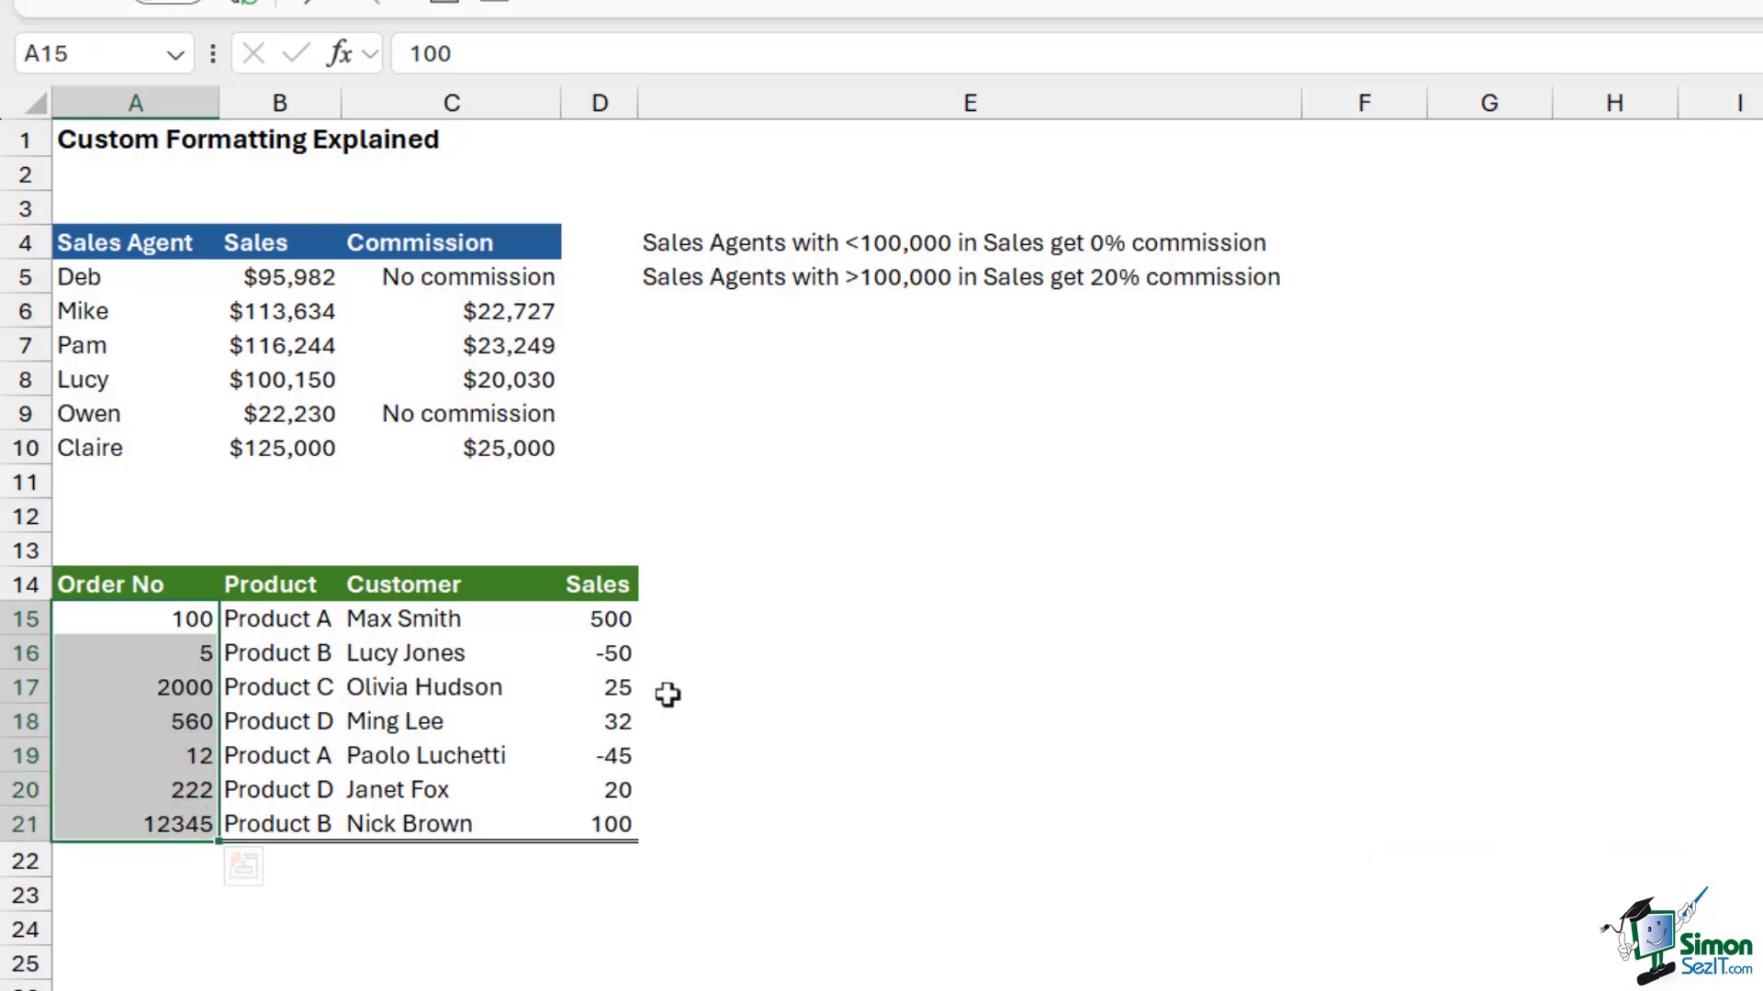
pyautogui.hotkey('ctrl', '1')
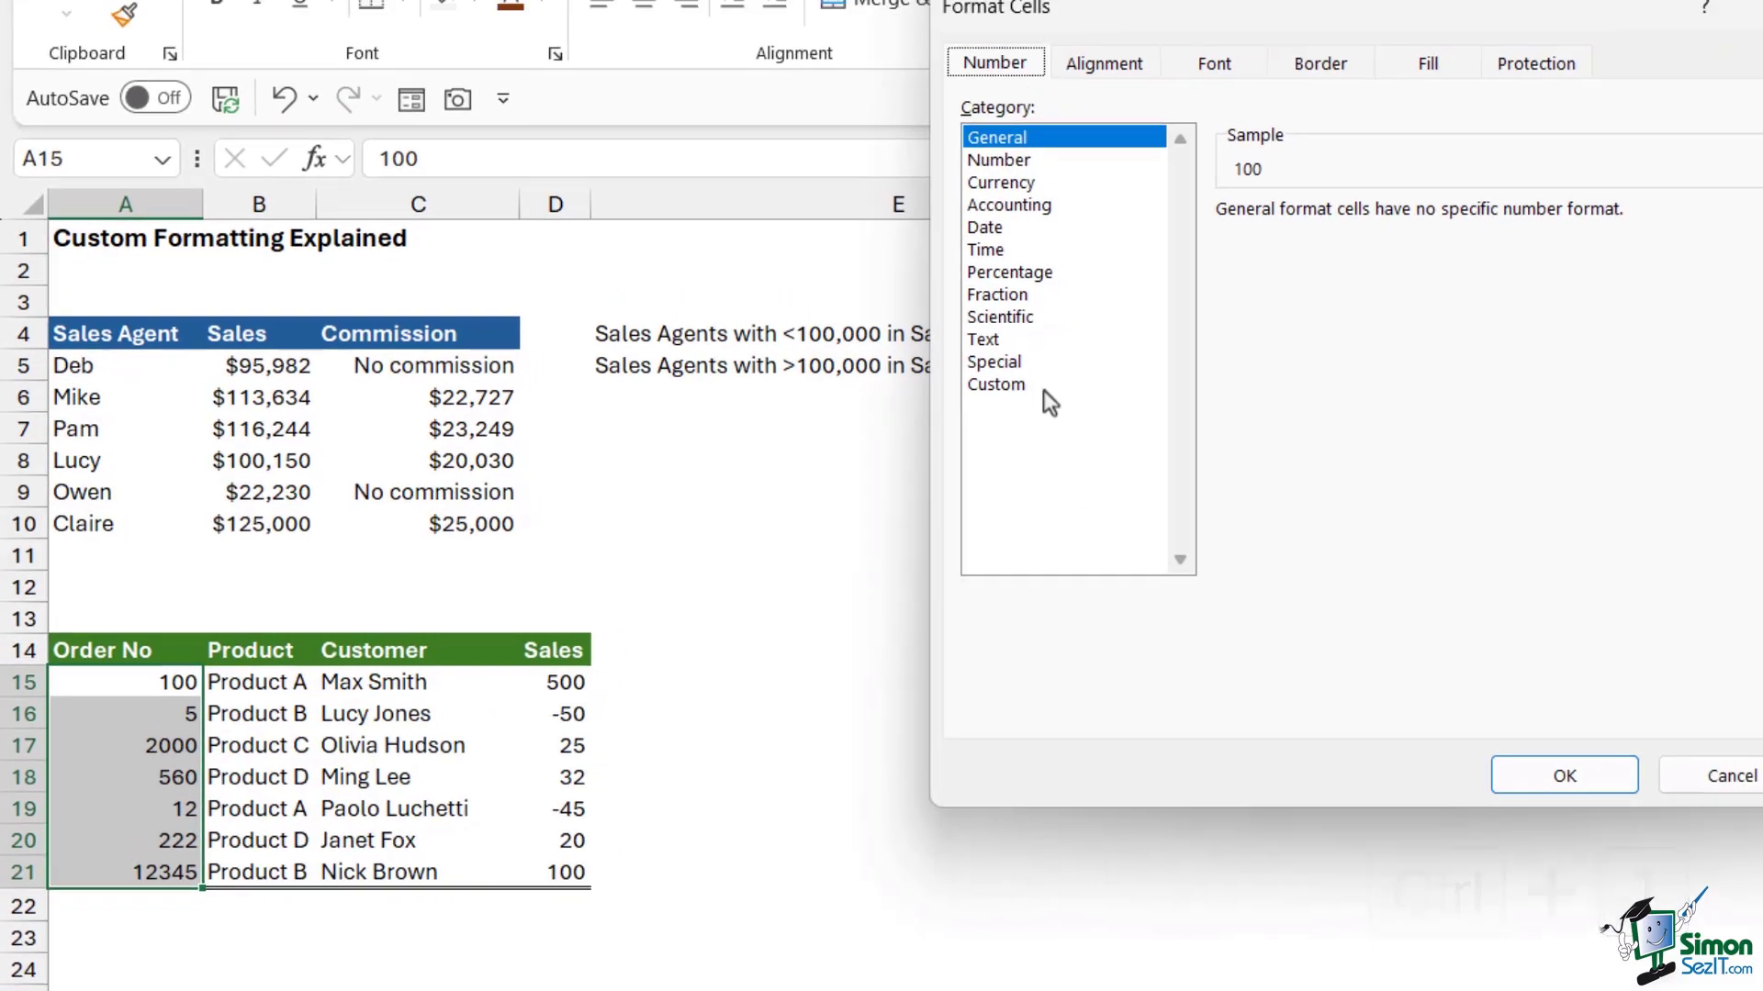
pyautogui.click(1094, 295)
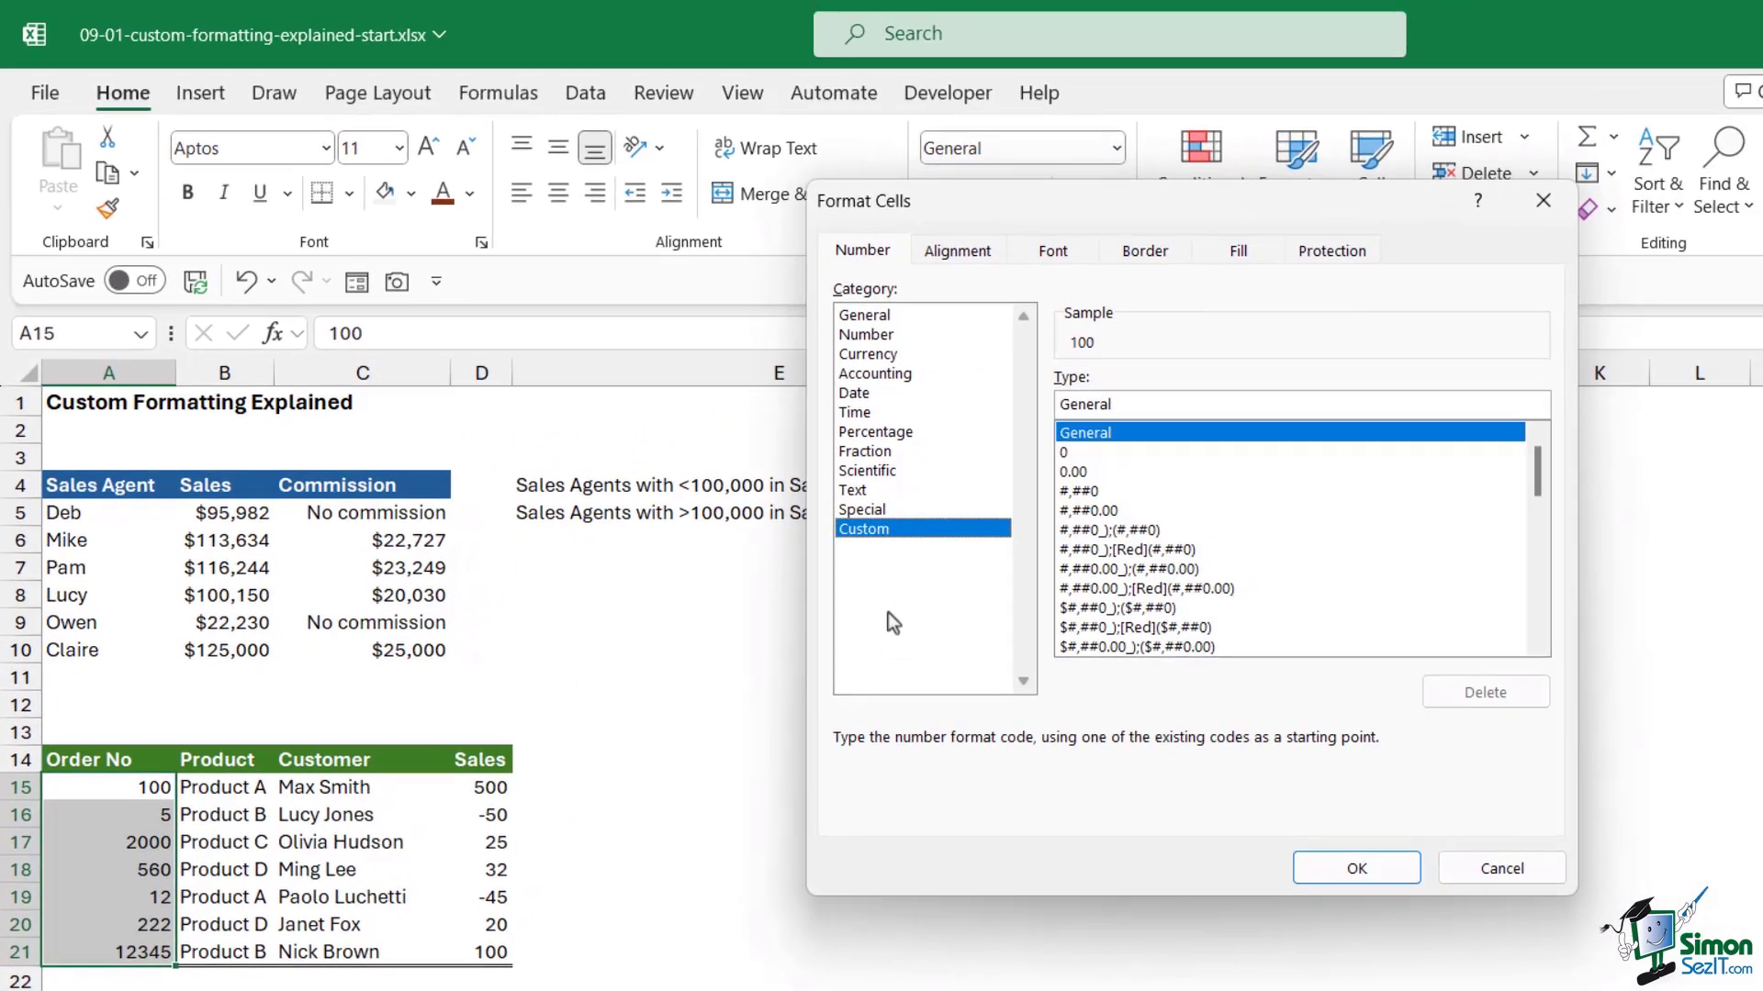
pyautogui.click(1130, 402)
pyautogui.moveTo(1129, 405); pyautogui.dragTo(1021, 407)
pyautogui.press('BackSpace')
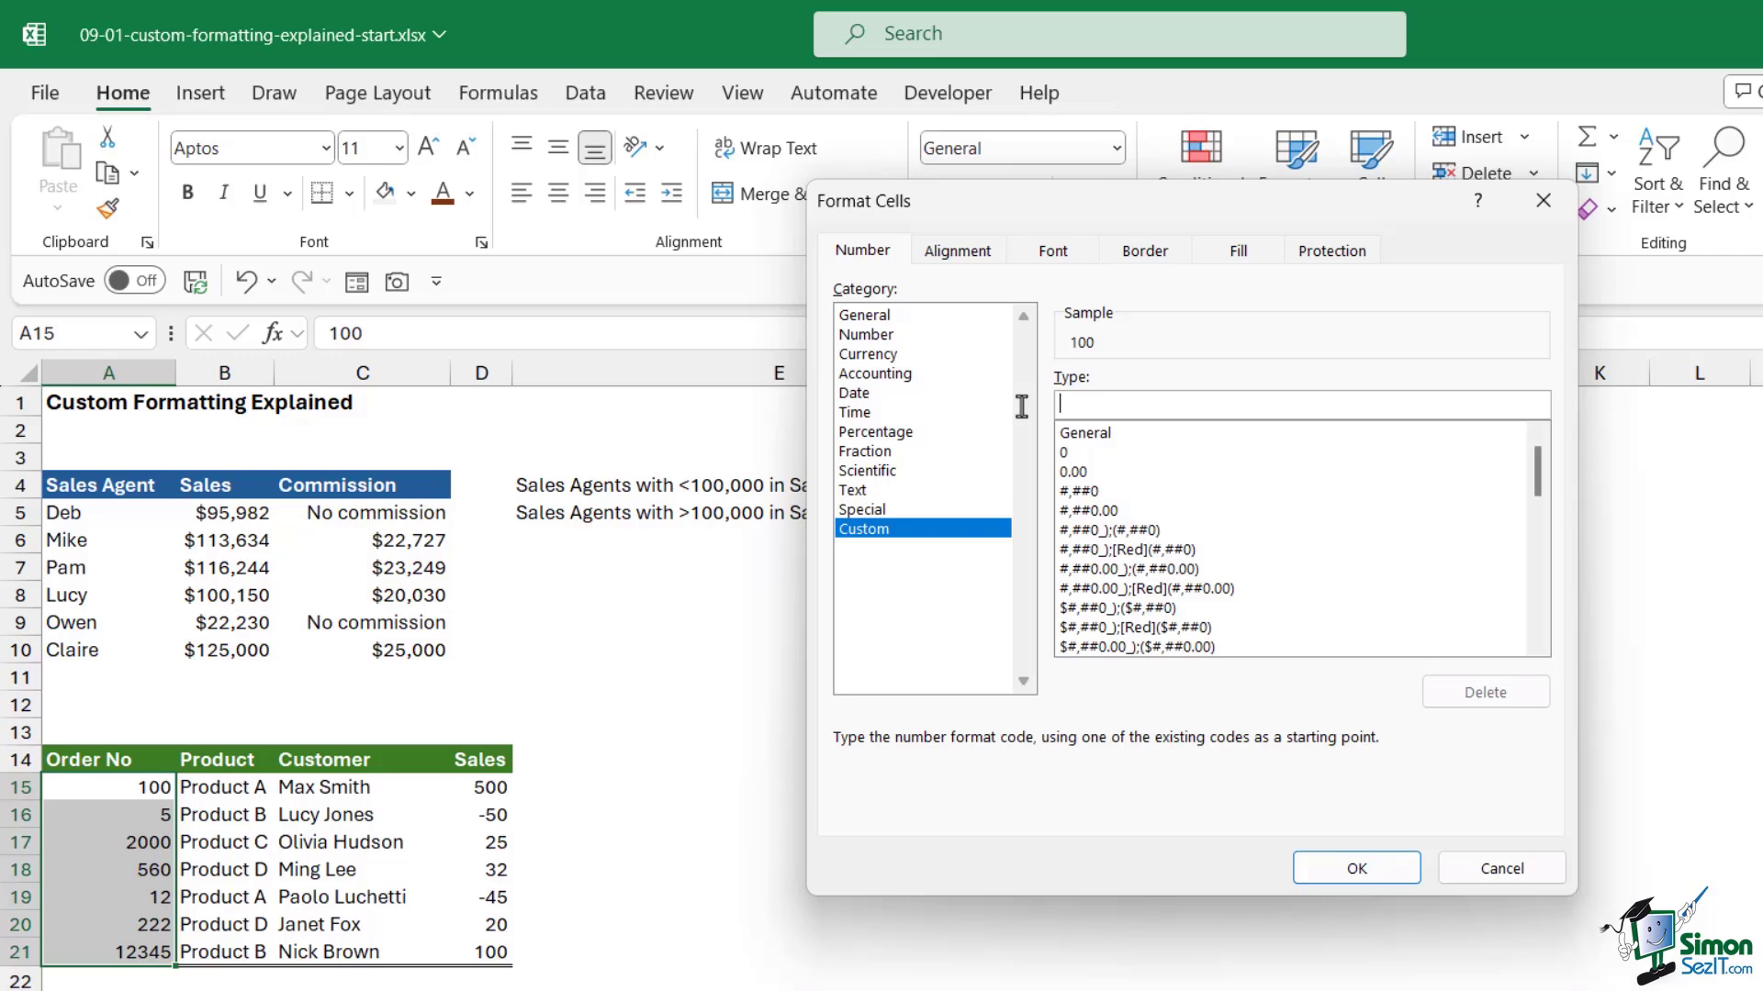
pyautogui.write('00000')
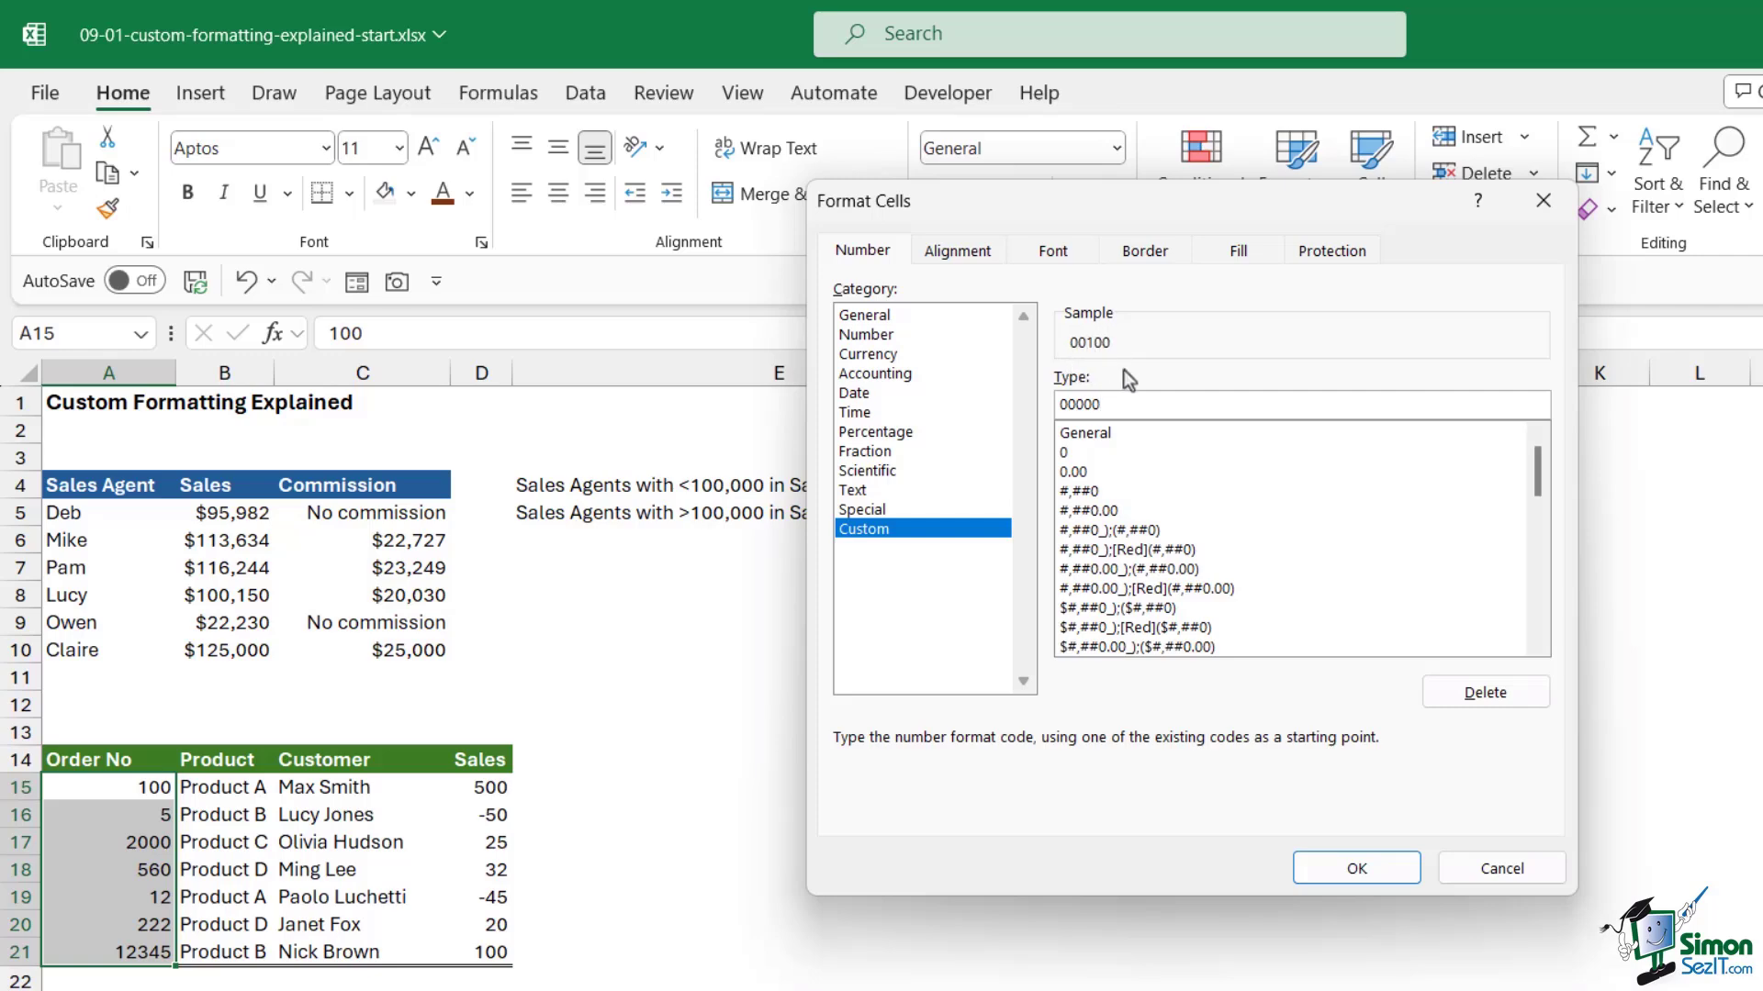
pyautogui.click(1361, 868)
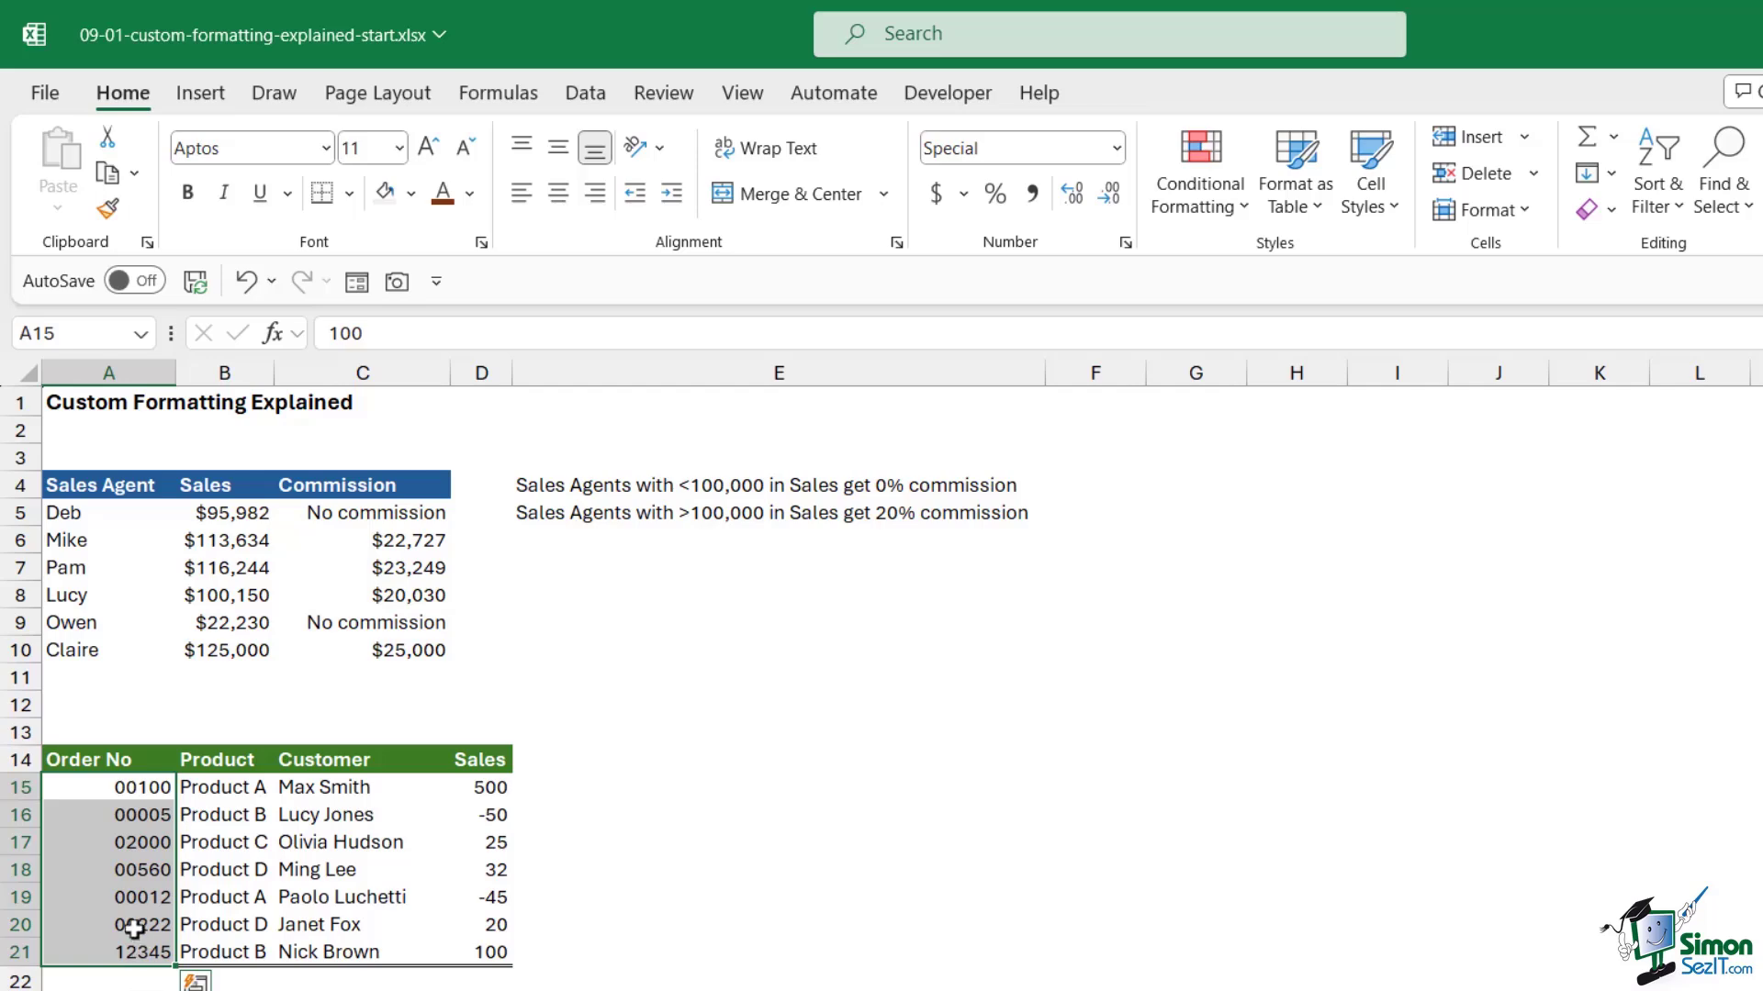
# Step: Switch A15:A21 to the custom ##### format so orders show 100, 5, 2000
pyautogui.hotkey('ctrl', '1')
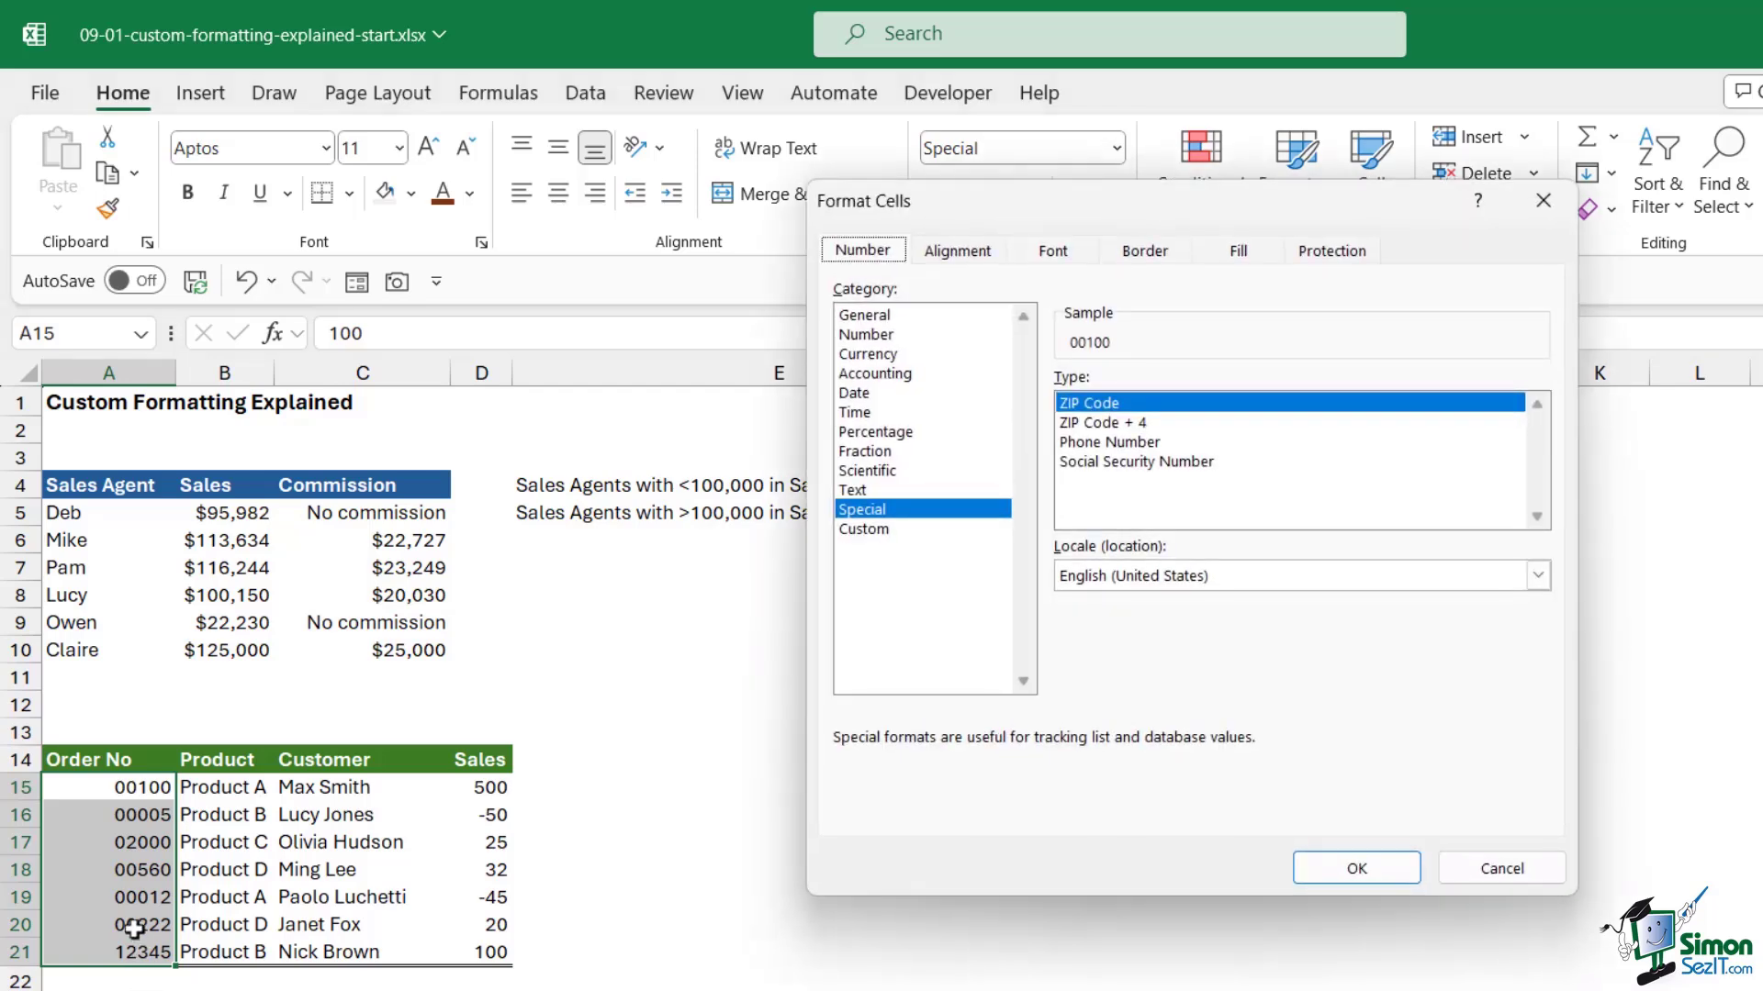
pyautogui.click(864, 531)
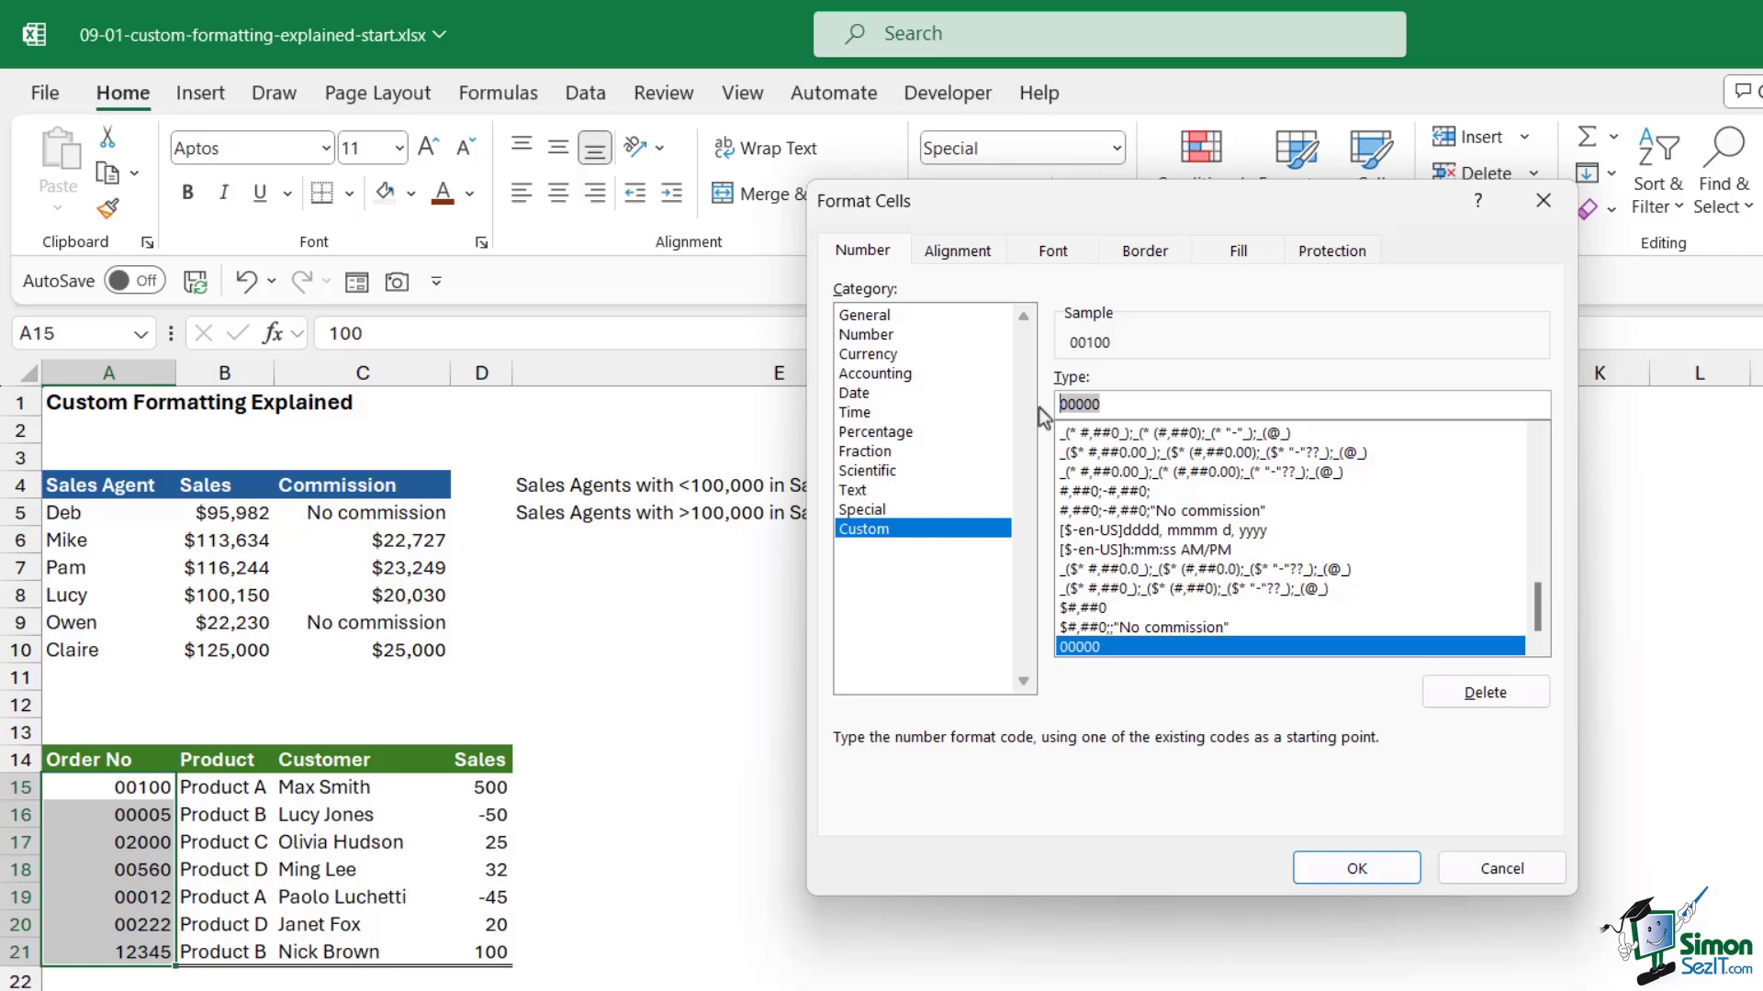
pyautogui.write('#####')
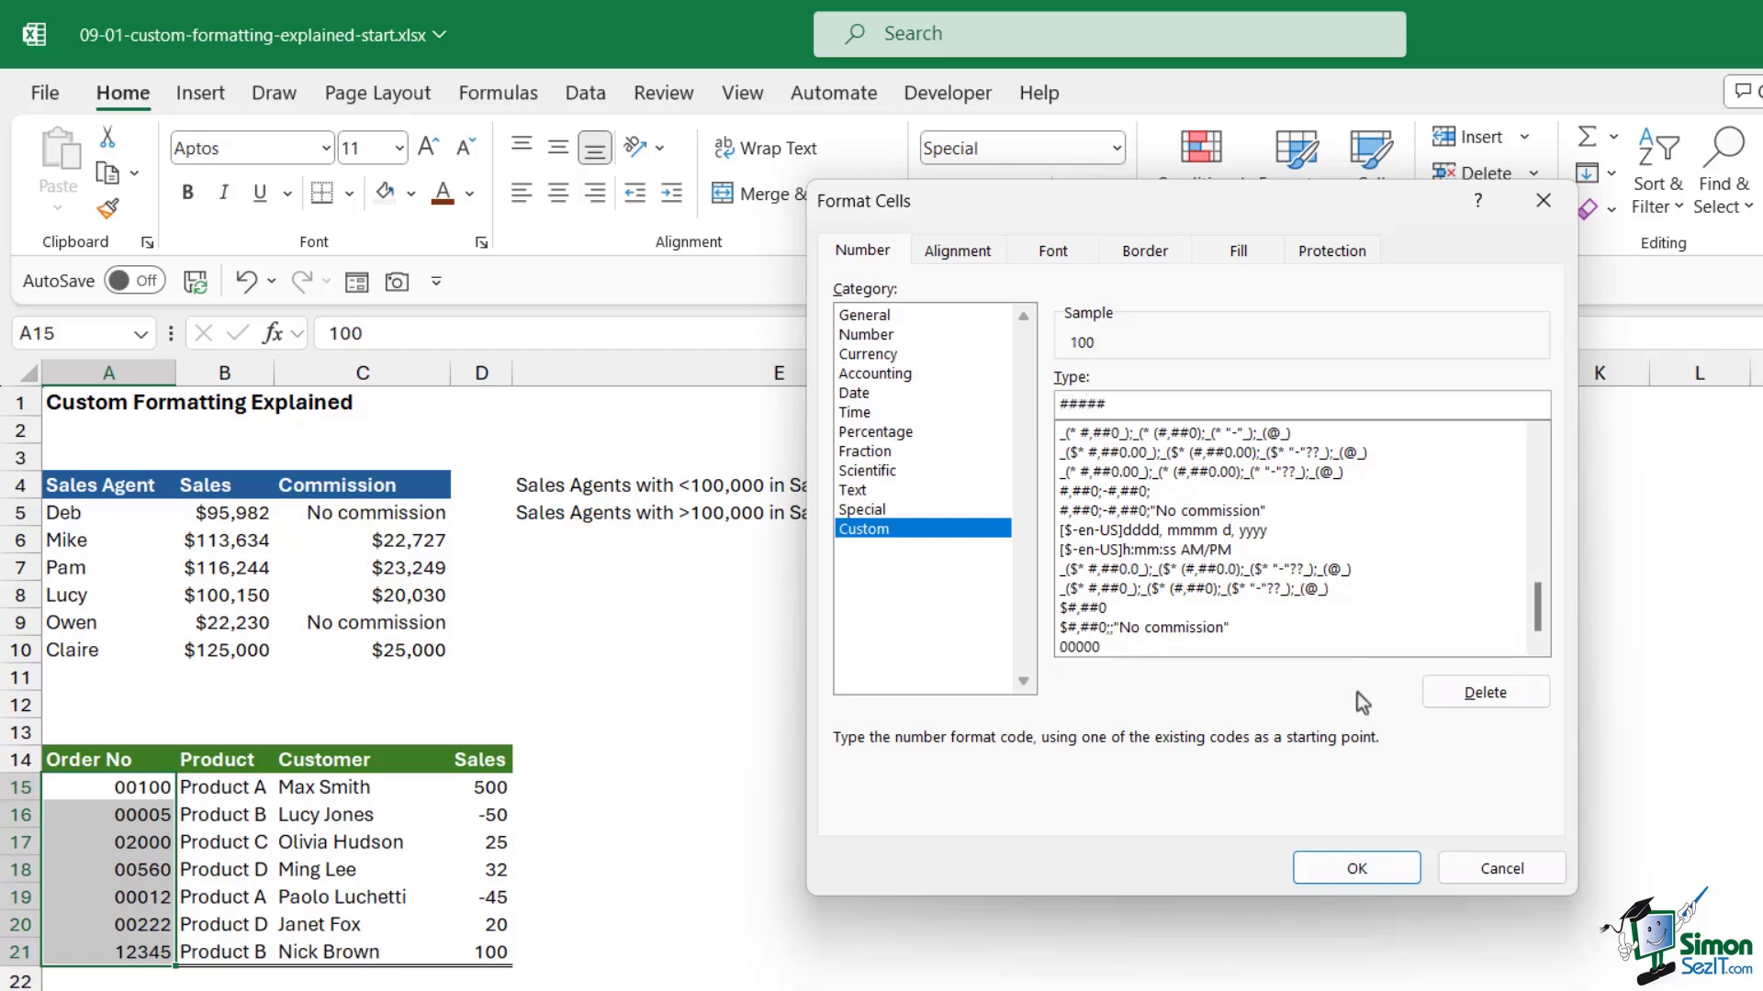
pyautogui.click(1357, 868)
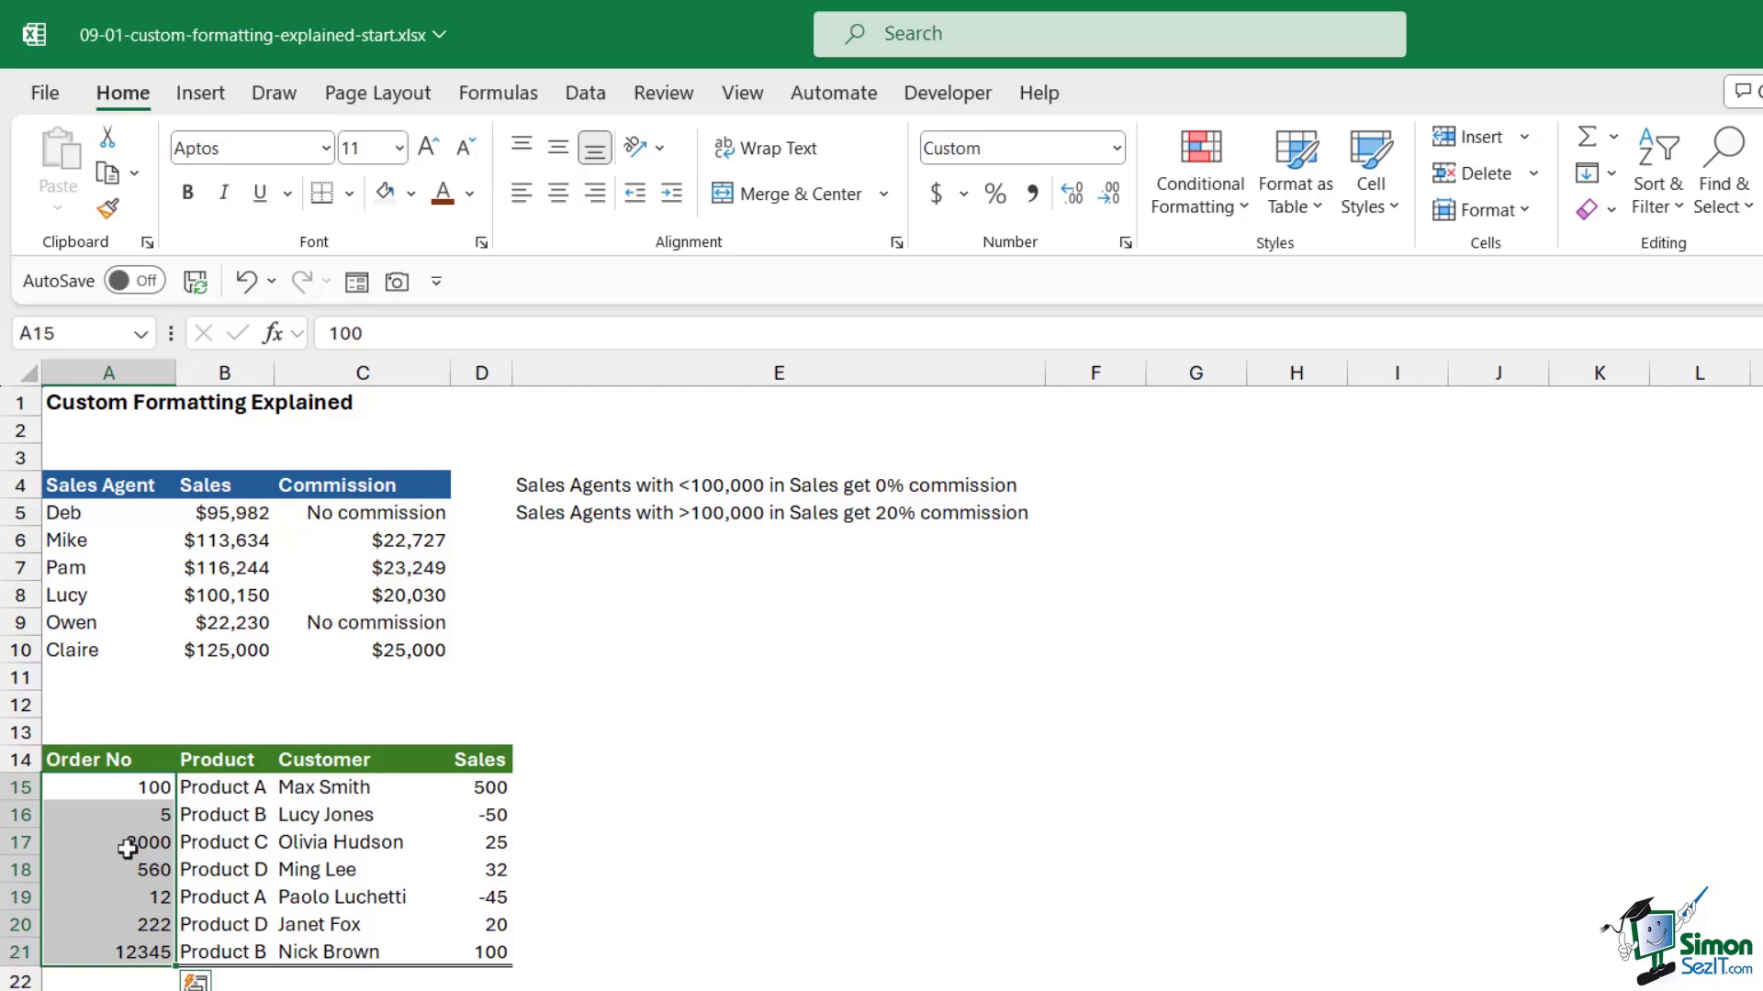
# Step: Select Sales values D15:D21 and start from the custom #,##0.00 format code
pyautogui.click(543, 841)
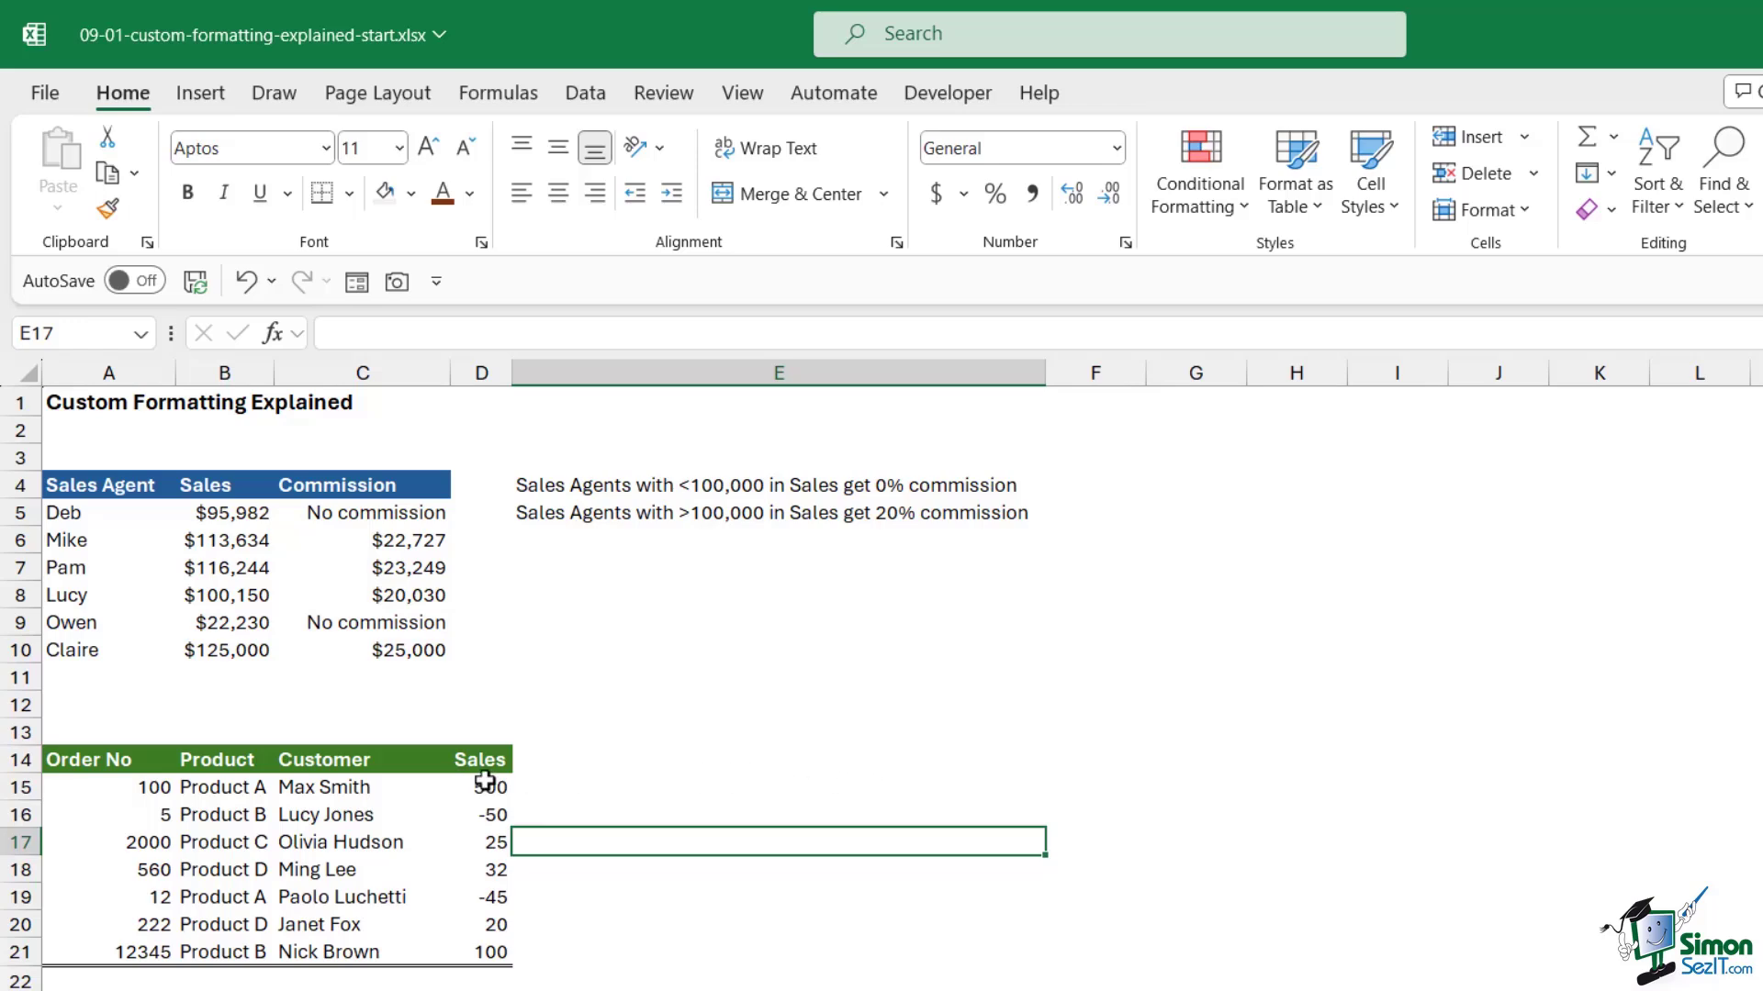
pyautogui.moveTo(470, 779); pyautogui.dragTo(466, 951)
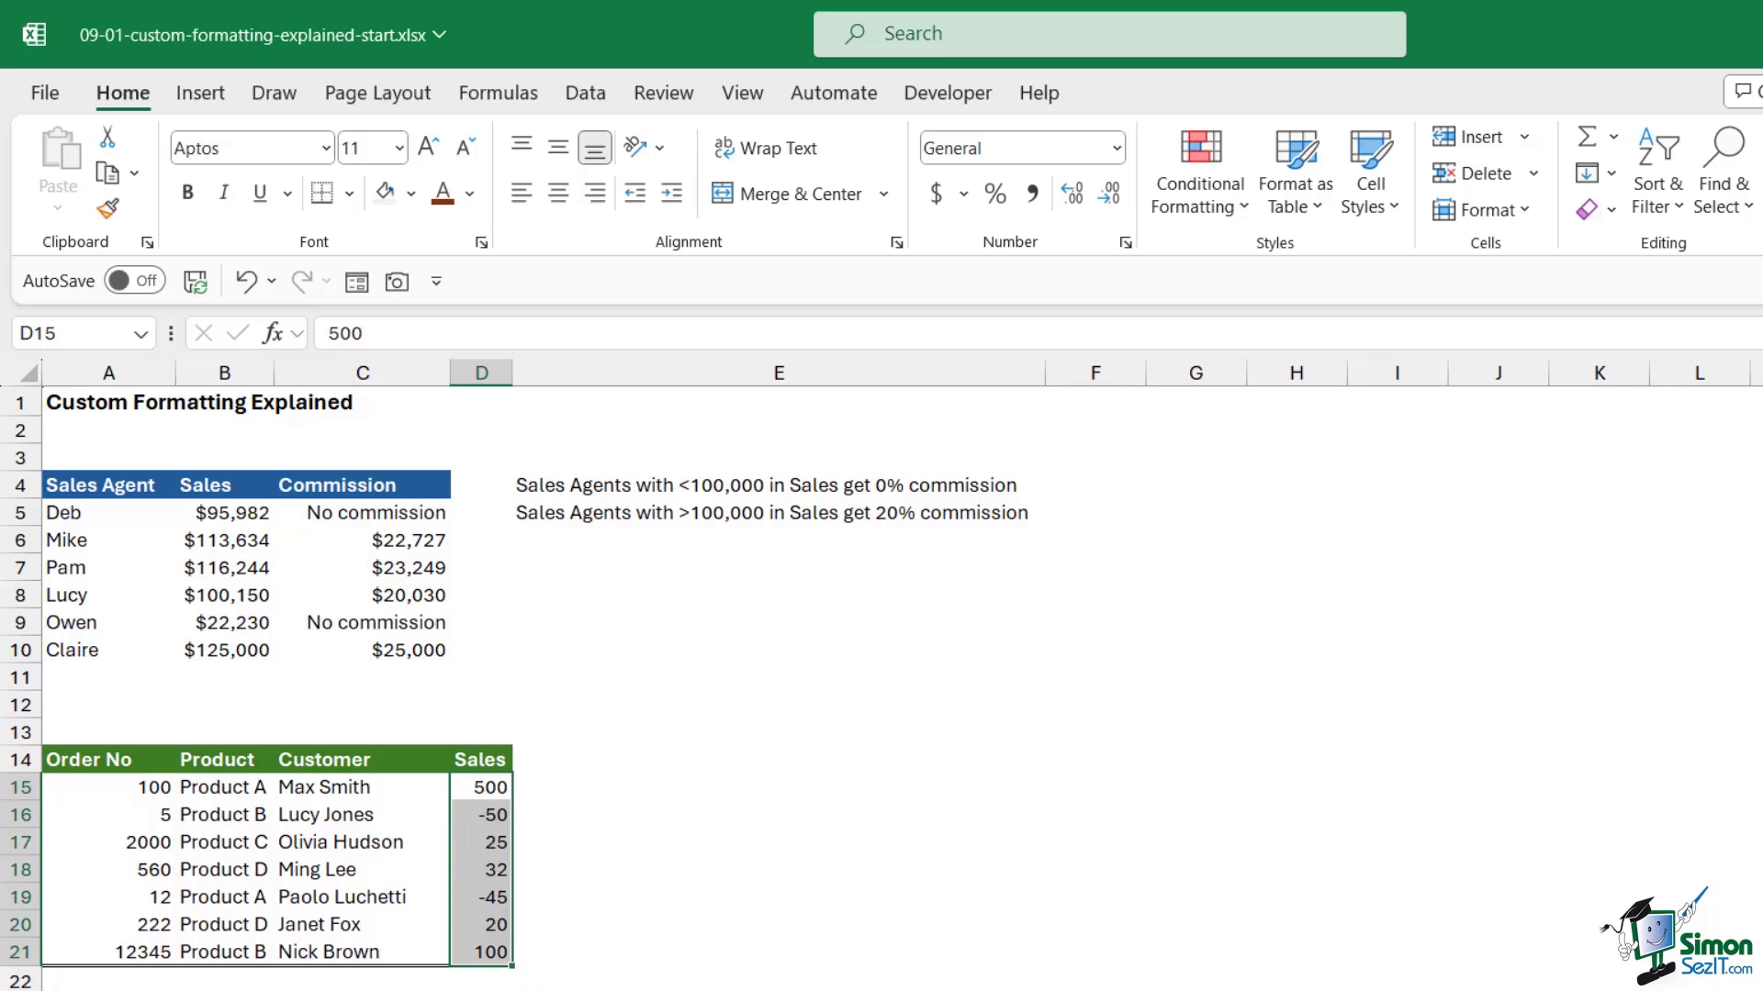
pyautogui.hotkey('ctrl', '1')
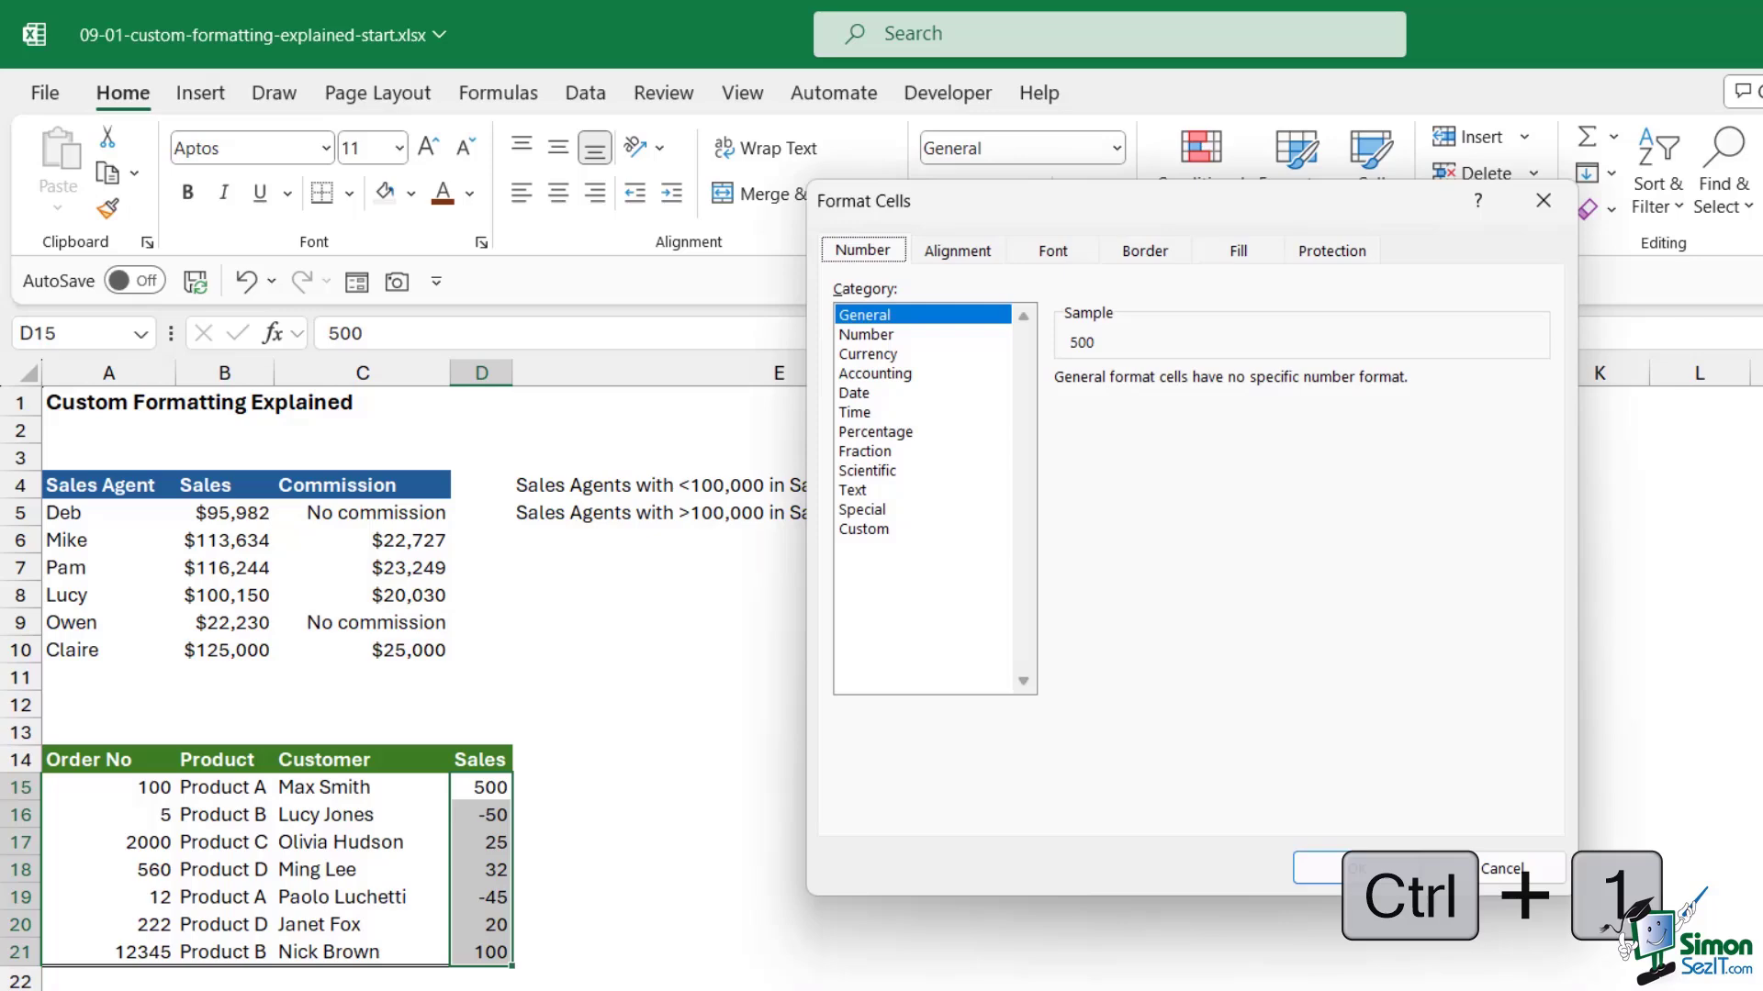
pyautogui.click(867, 529)
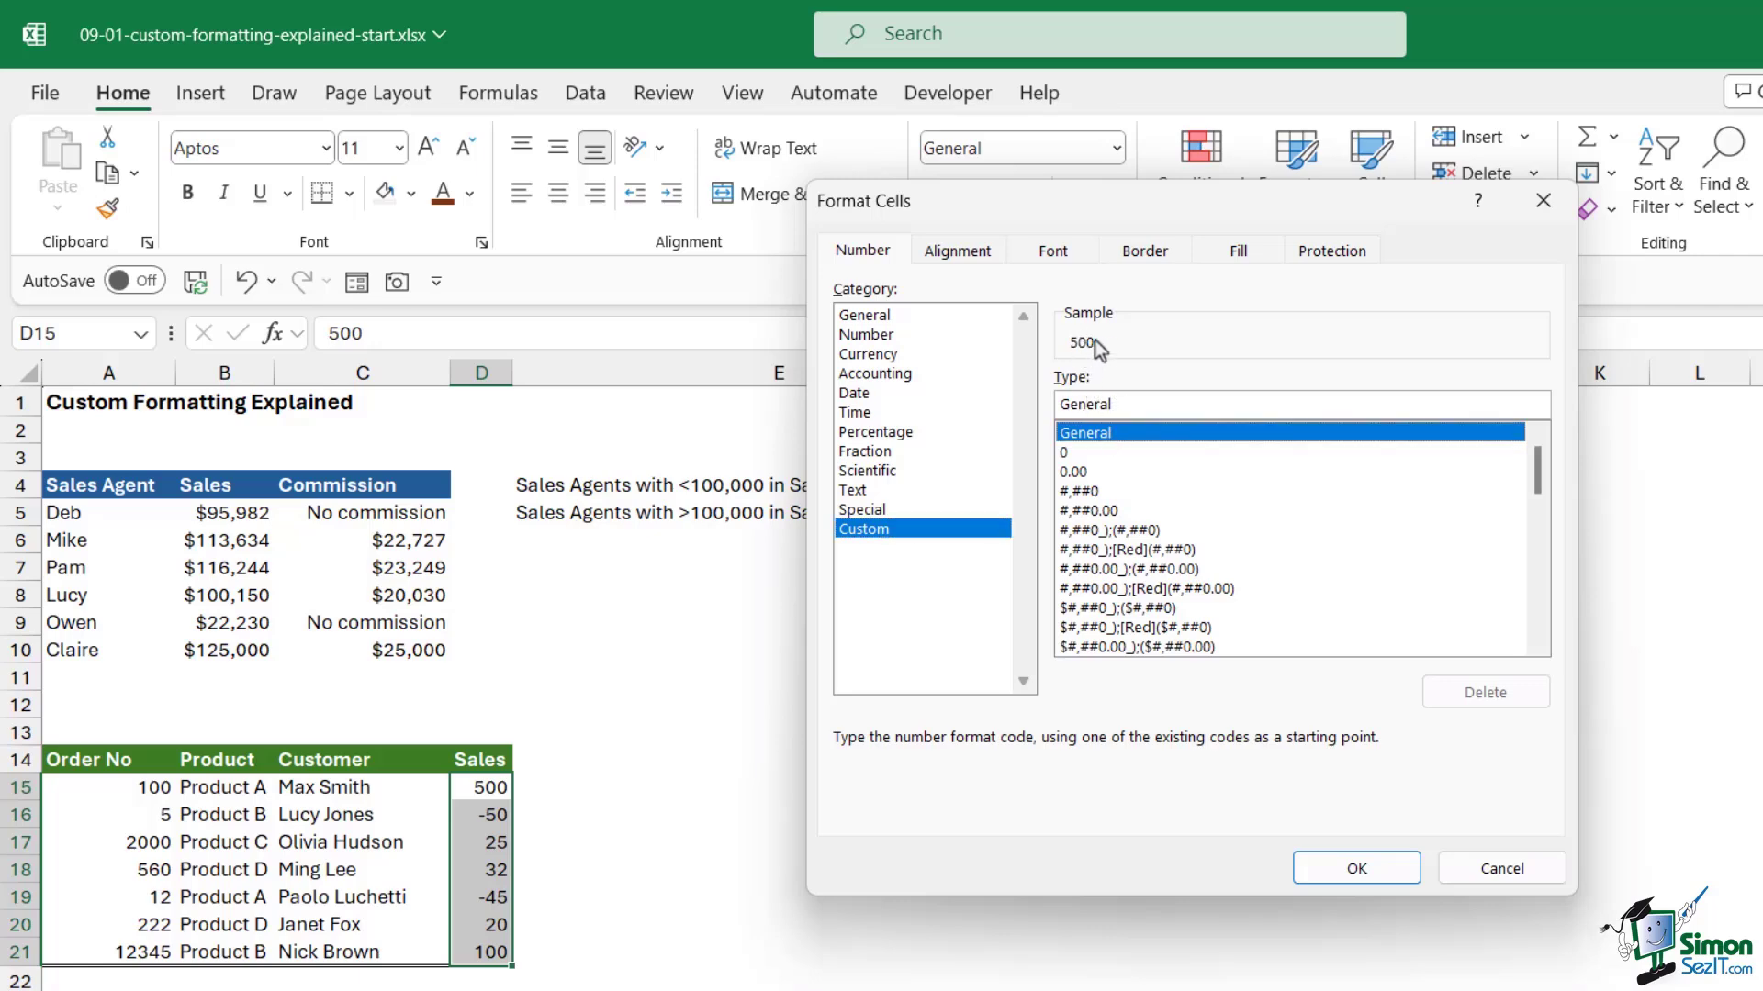
pyautogui.click(1102, 510)
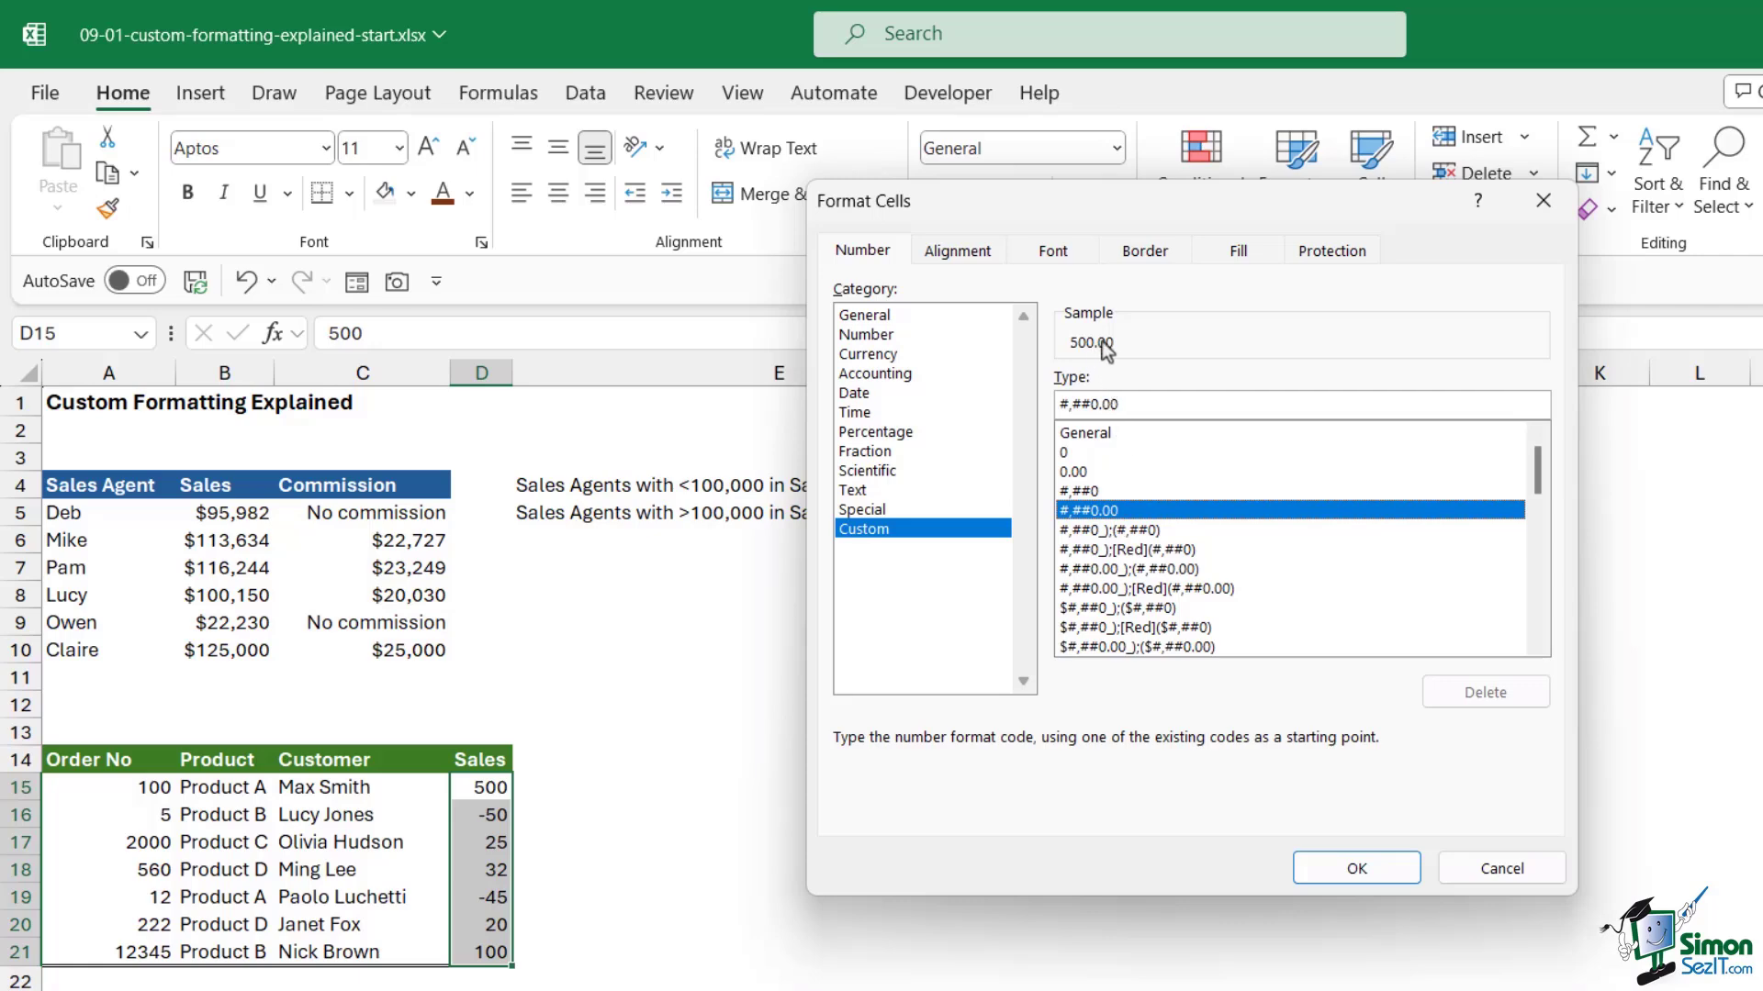
# Step: Edit the code to $#,##0.00 ending with a semicolon
pyautogui.click(1089, 404)
pyautogui.press('Home')
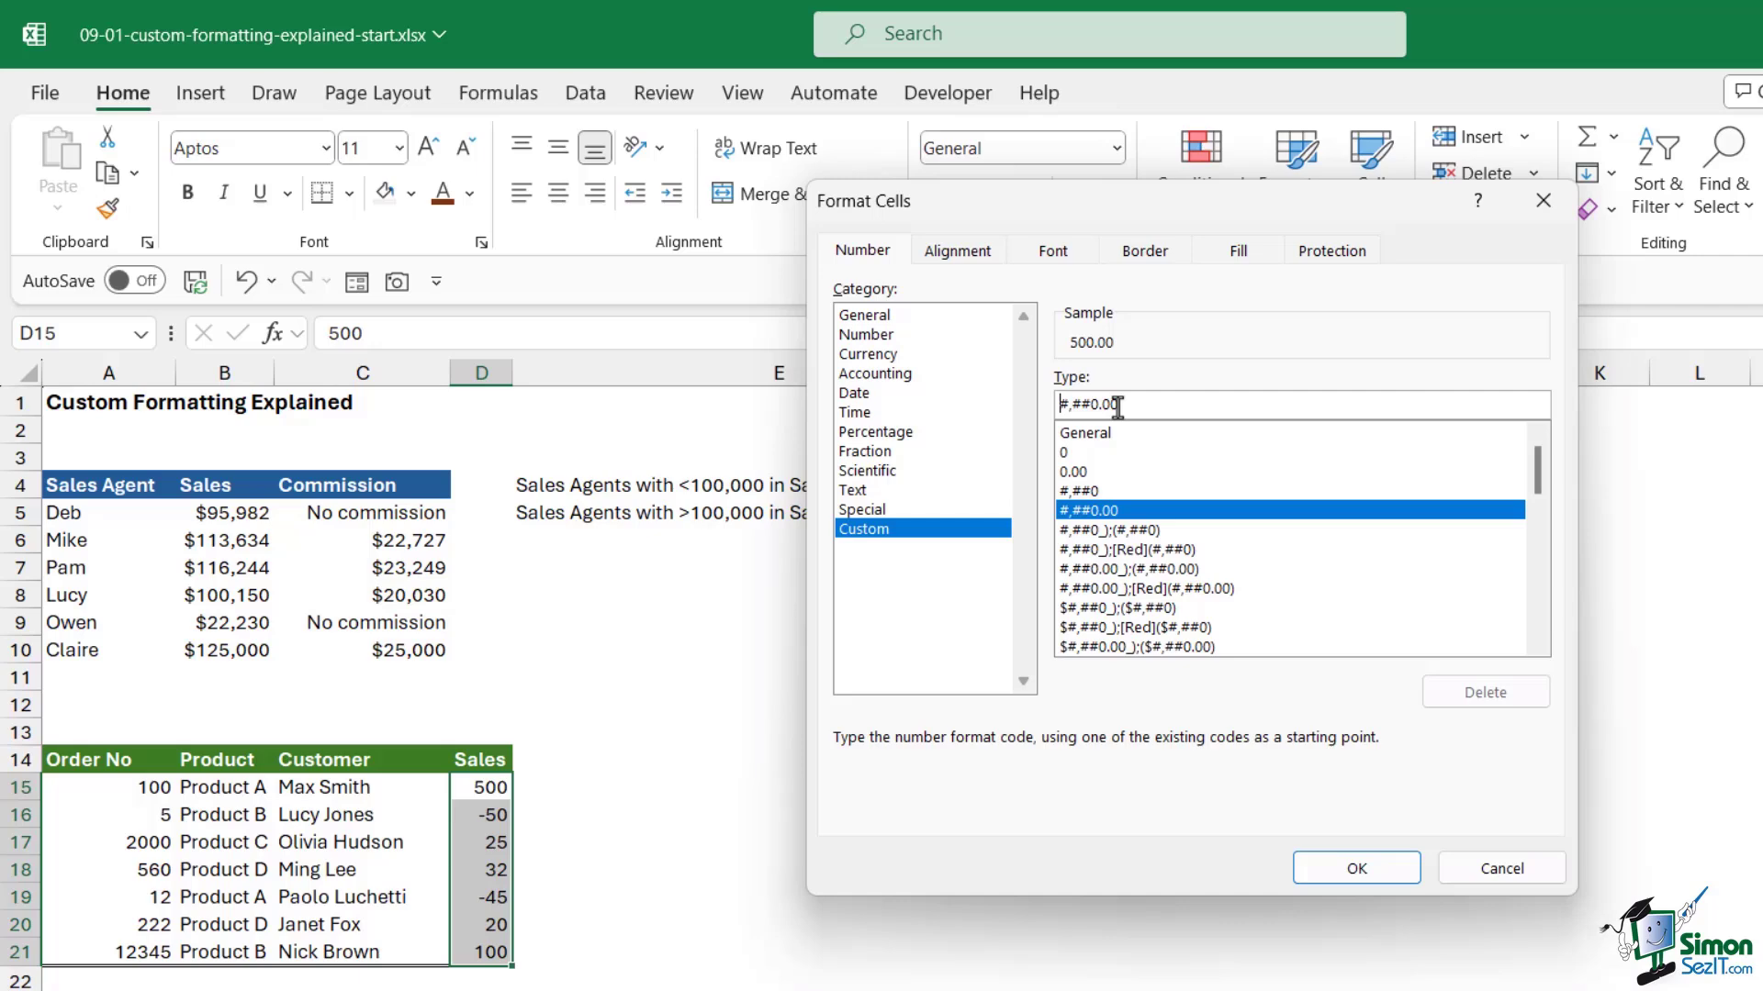
pyautogui.write('$')
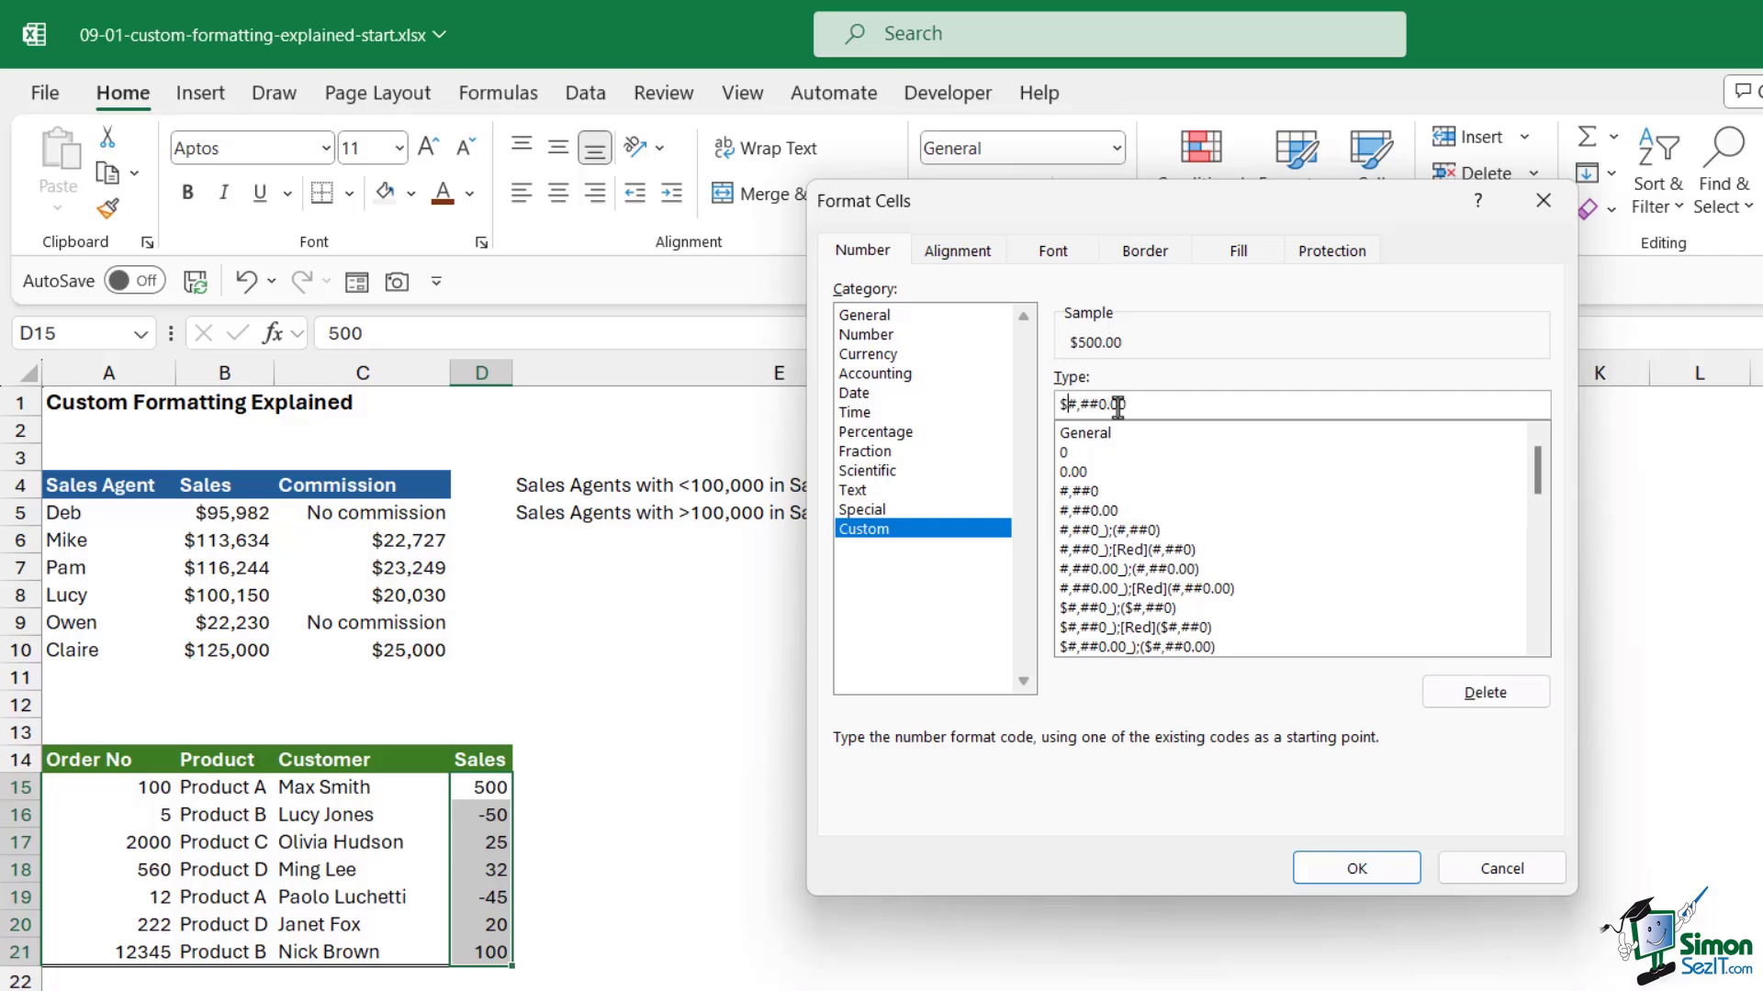
pyautogui.click(1184, 408)
pyautogui.press('BackSpace')
pyautogui.write(';')
# Step: Add a red dollar negative section and apply $#,##0.00;[Red]$#,##0.00
pyautogui.moveTo(1123, 404); pyautogui.dragTo(1033, 415)
pyautogui.hotkey('ctrl', 'c')
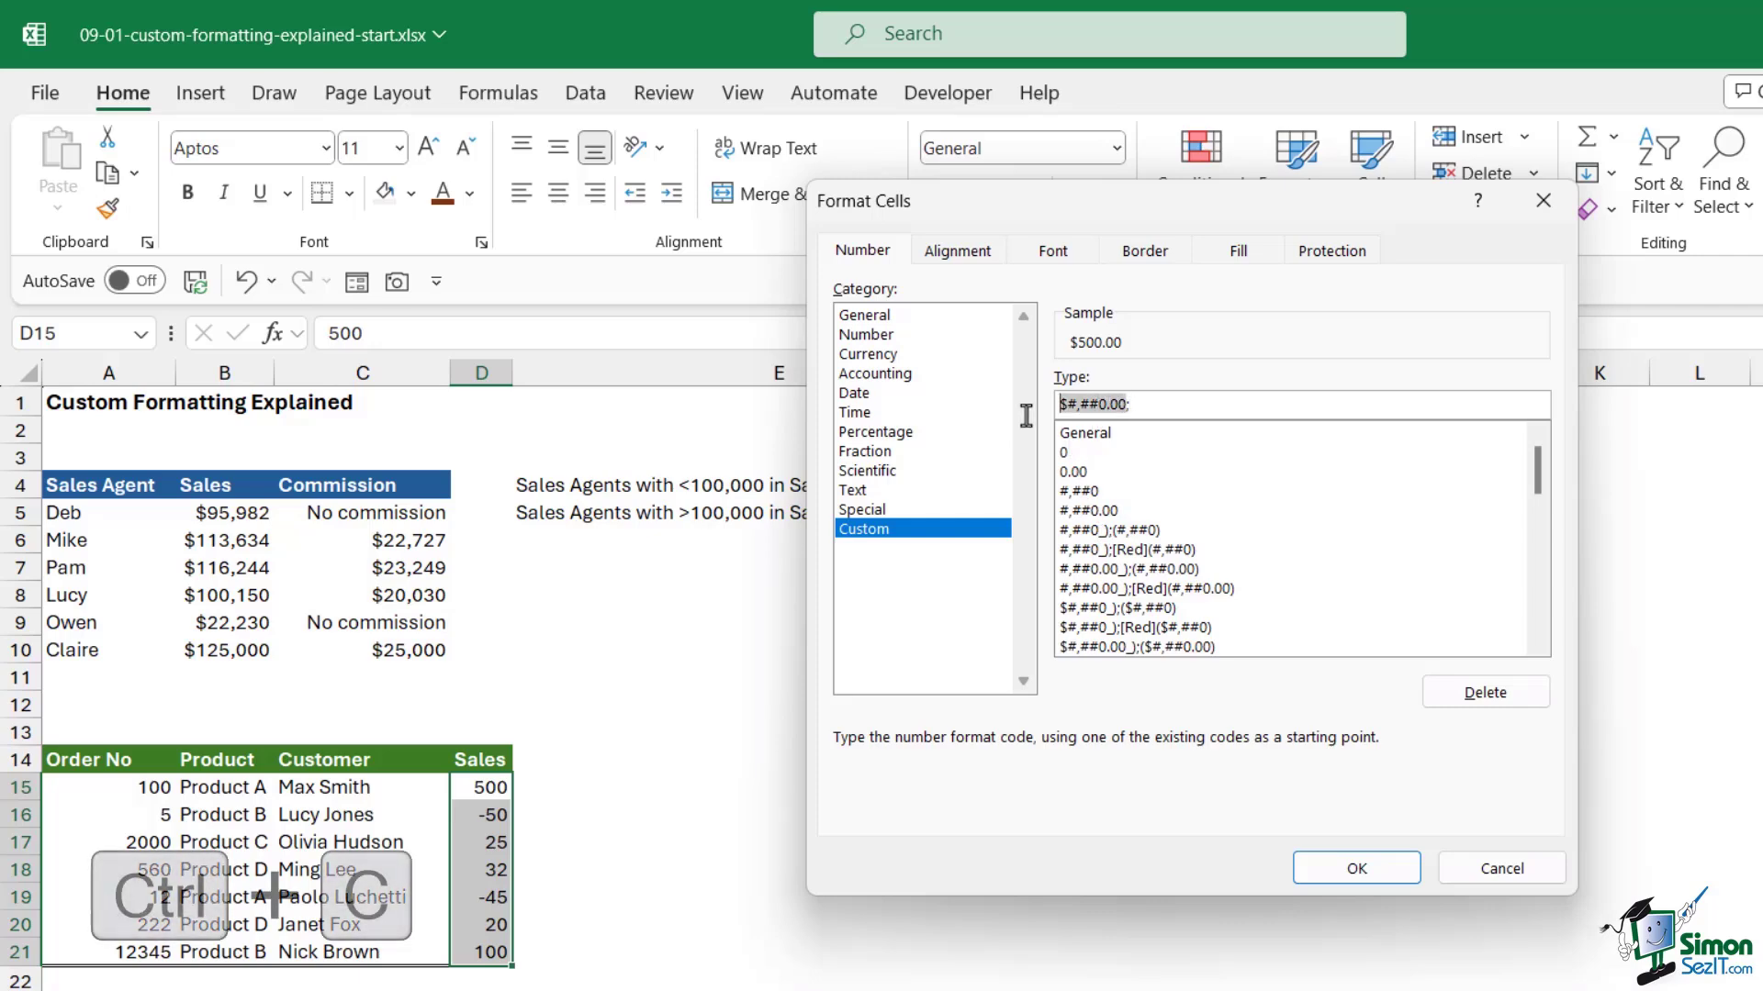
pyautogui.click(1169, 404)
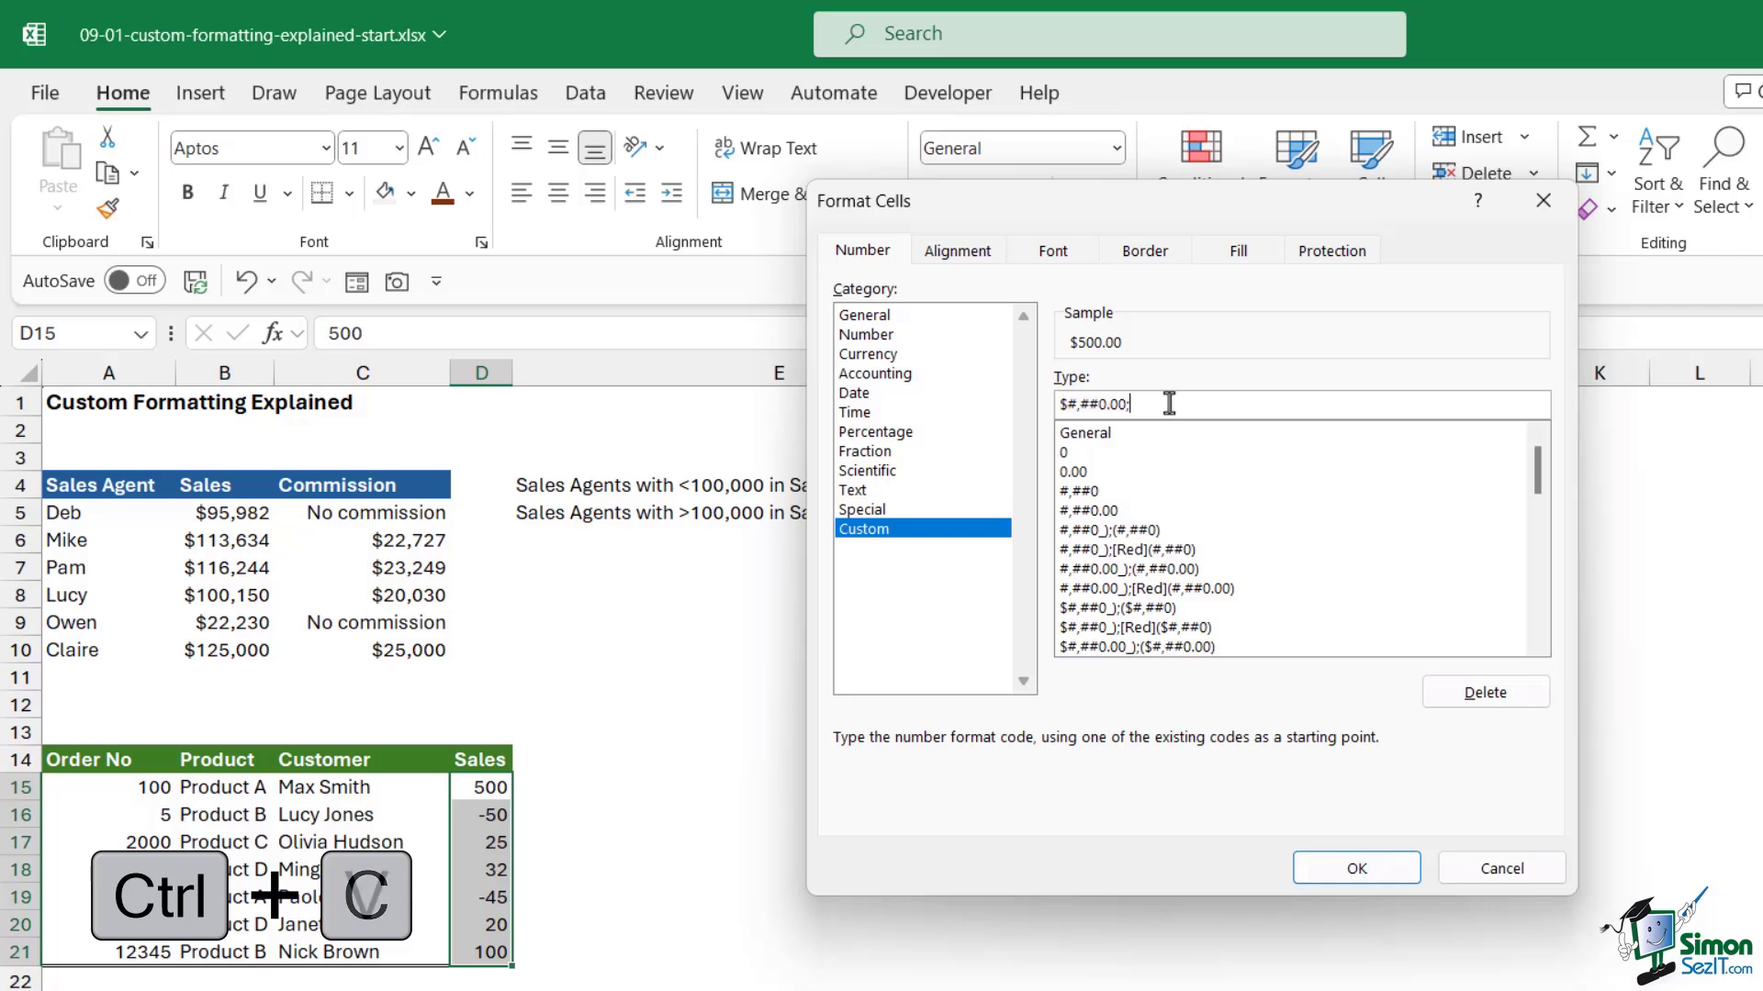
pyautogui.hotkey('ctrl', 'v')
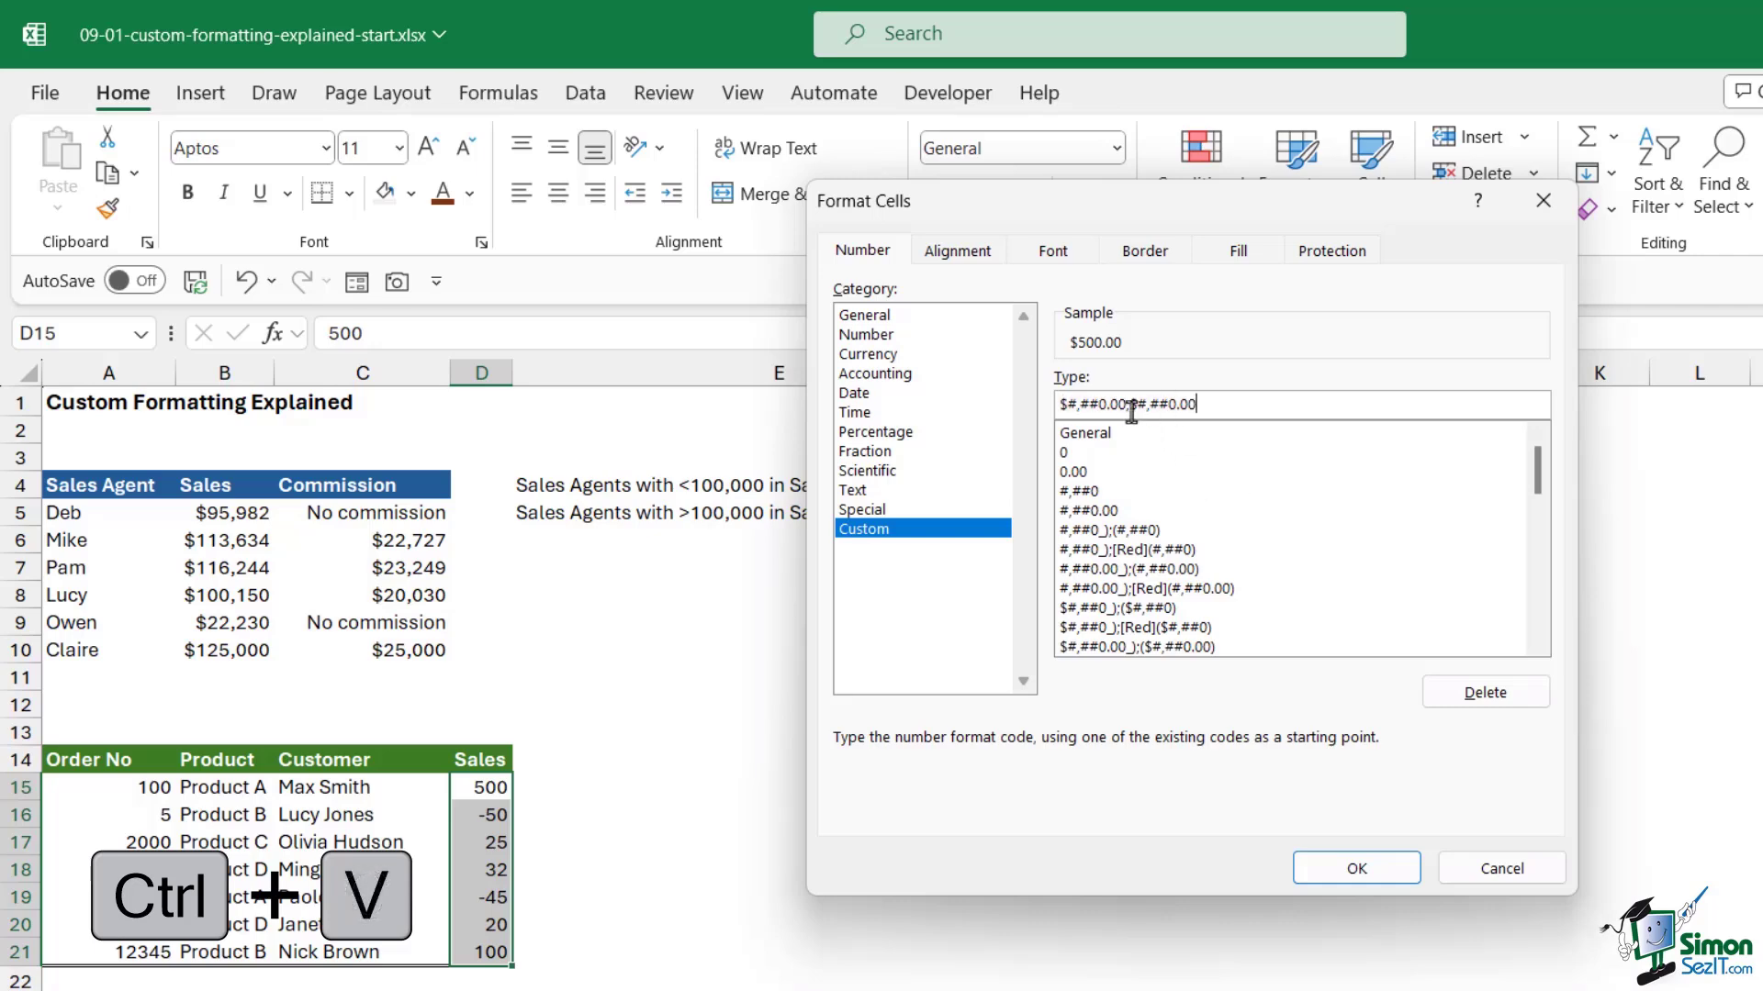
pyautogui.write('[Red')
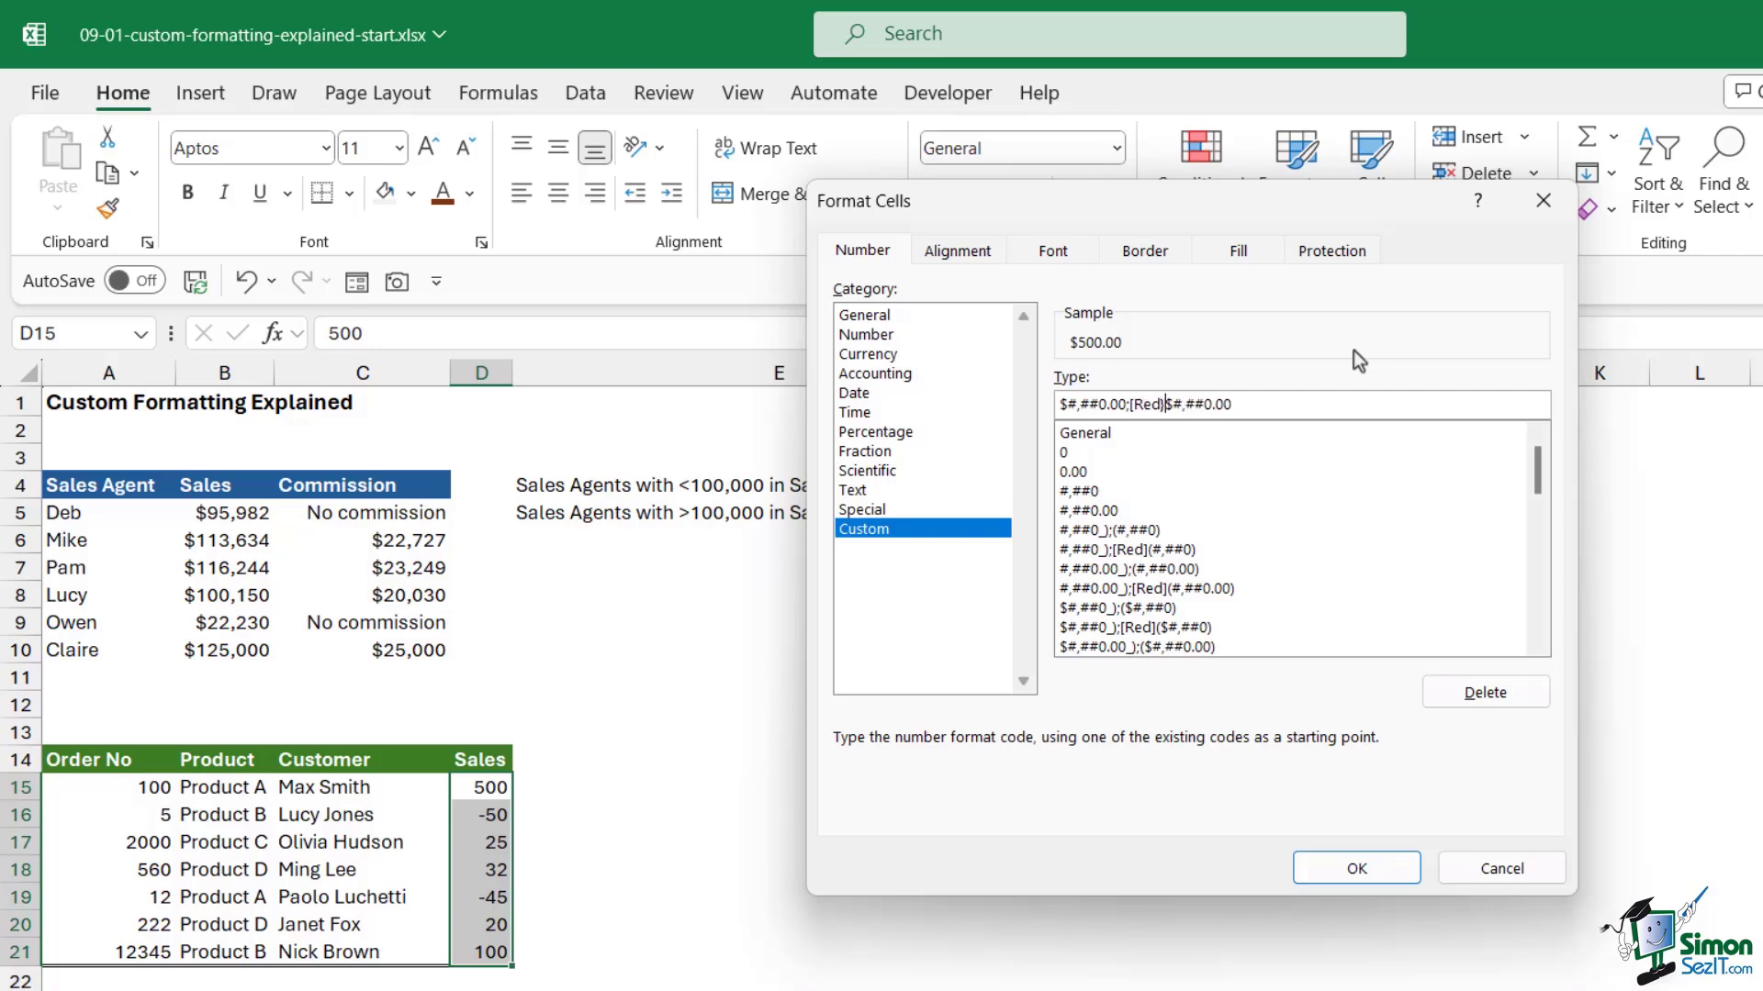
pyautogui.write(']')
pyautogui.click(1336, 877)
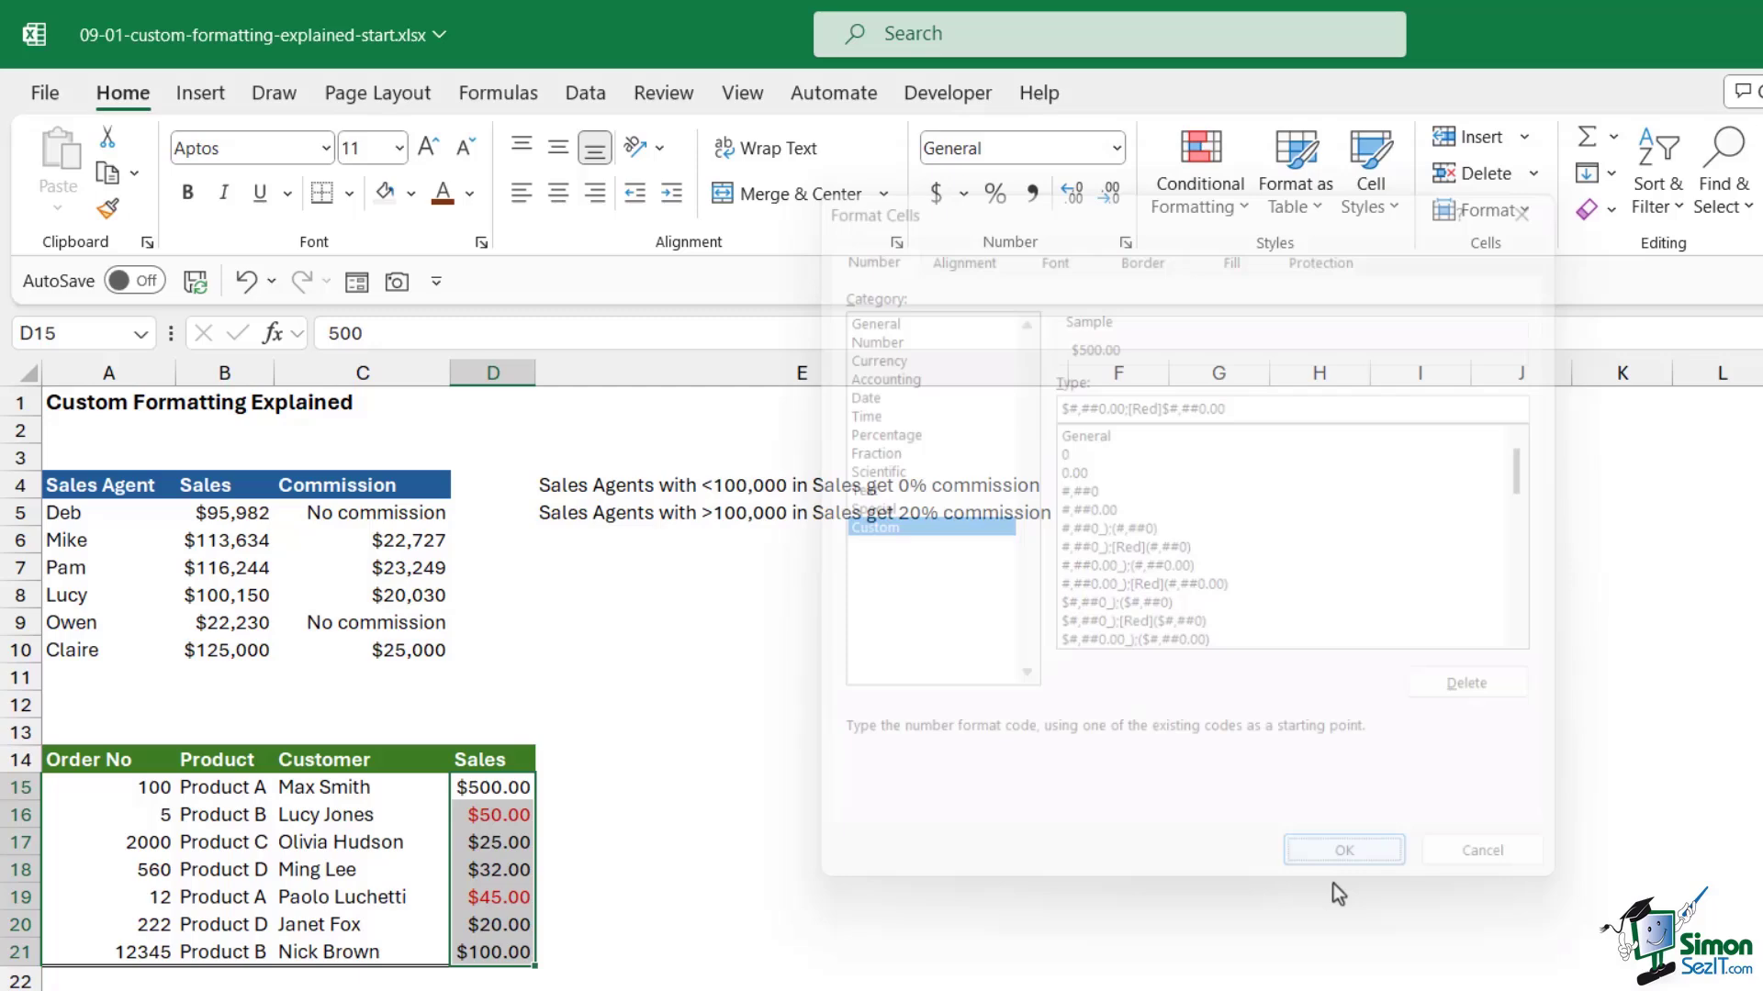
pyautogui.click(669, 867)
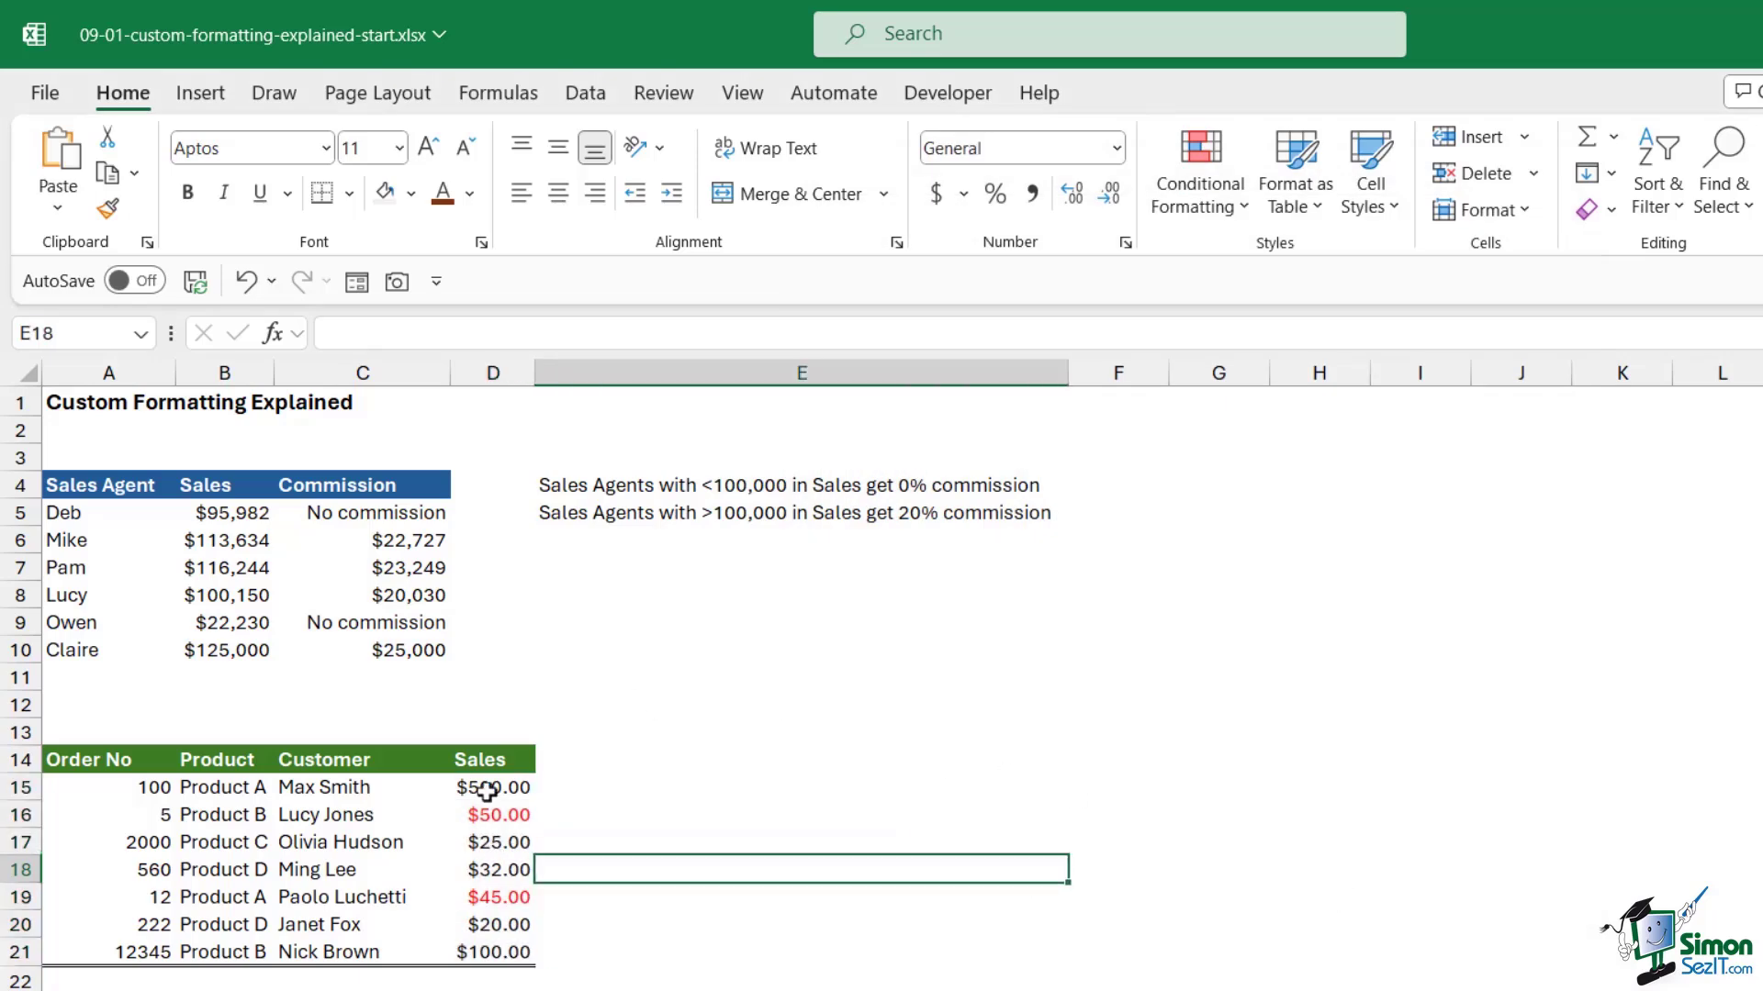
pyautogui.moveTo(492, 786); pyautogui.dragTo(489, 959)
pyautogui.click(787, 791)
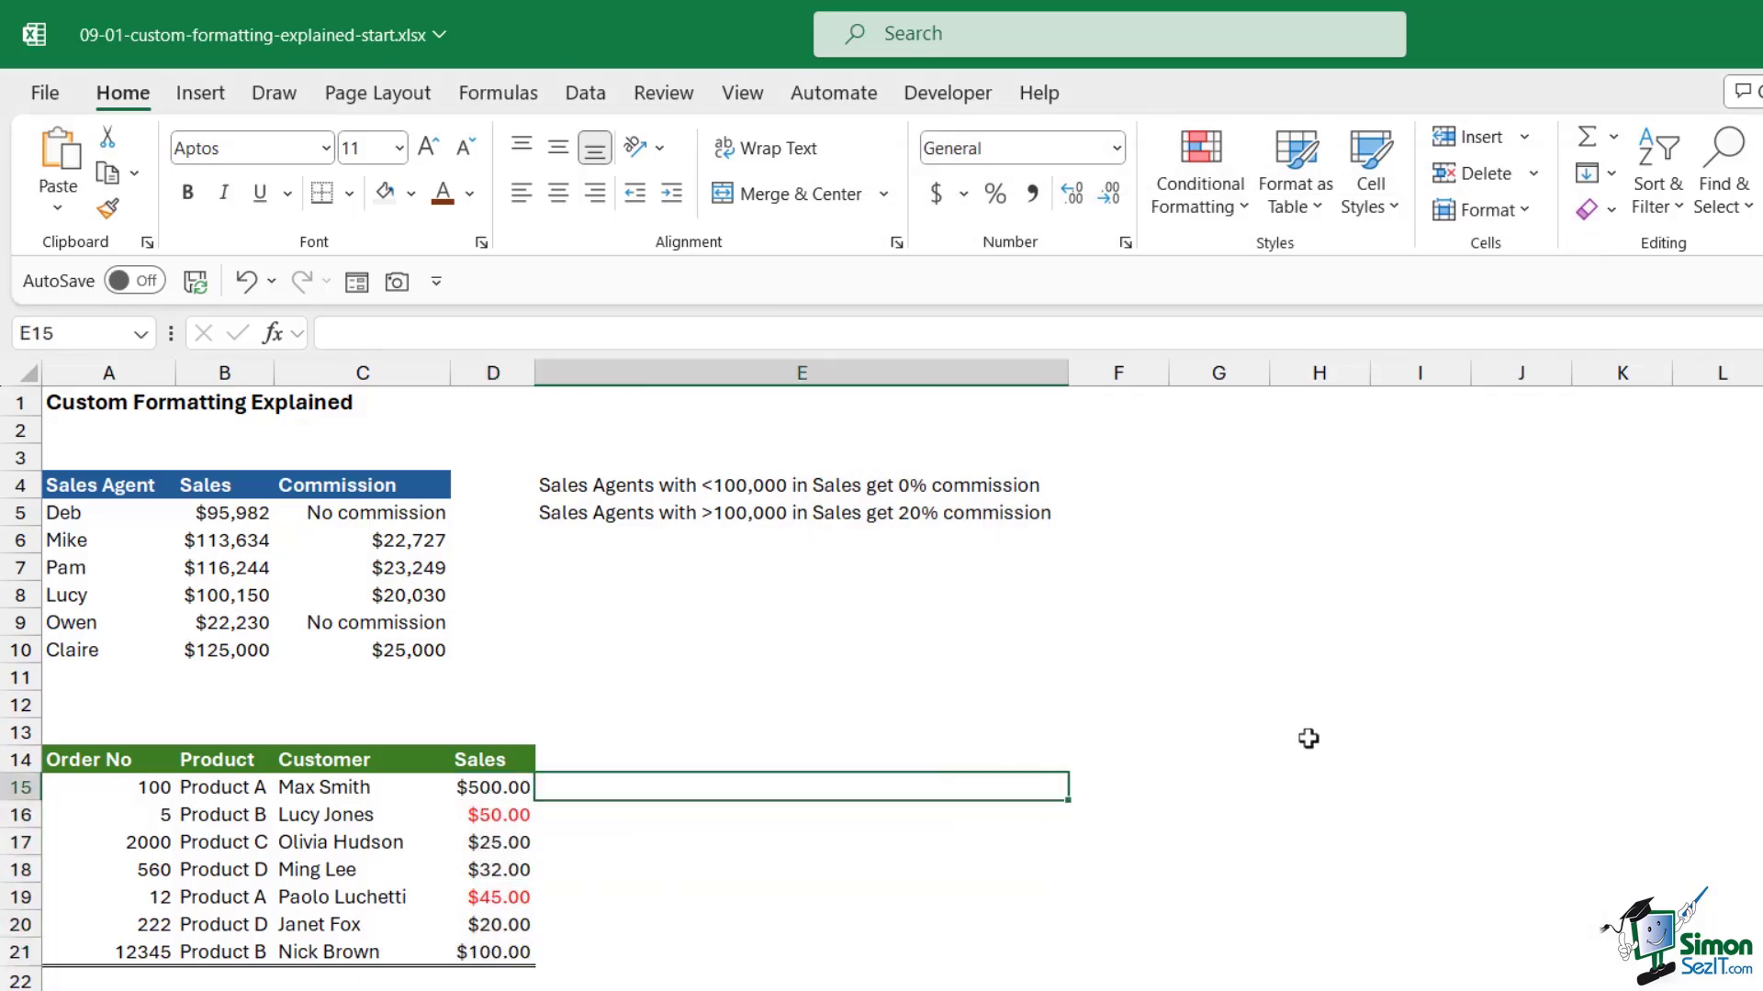
pyautogui.press('Down')
pyautogui.press('Down')
pyautogui.press('Down')
pyautogui.press('Down')
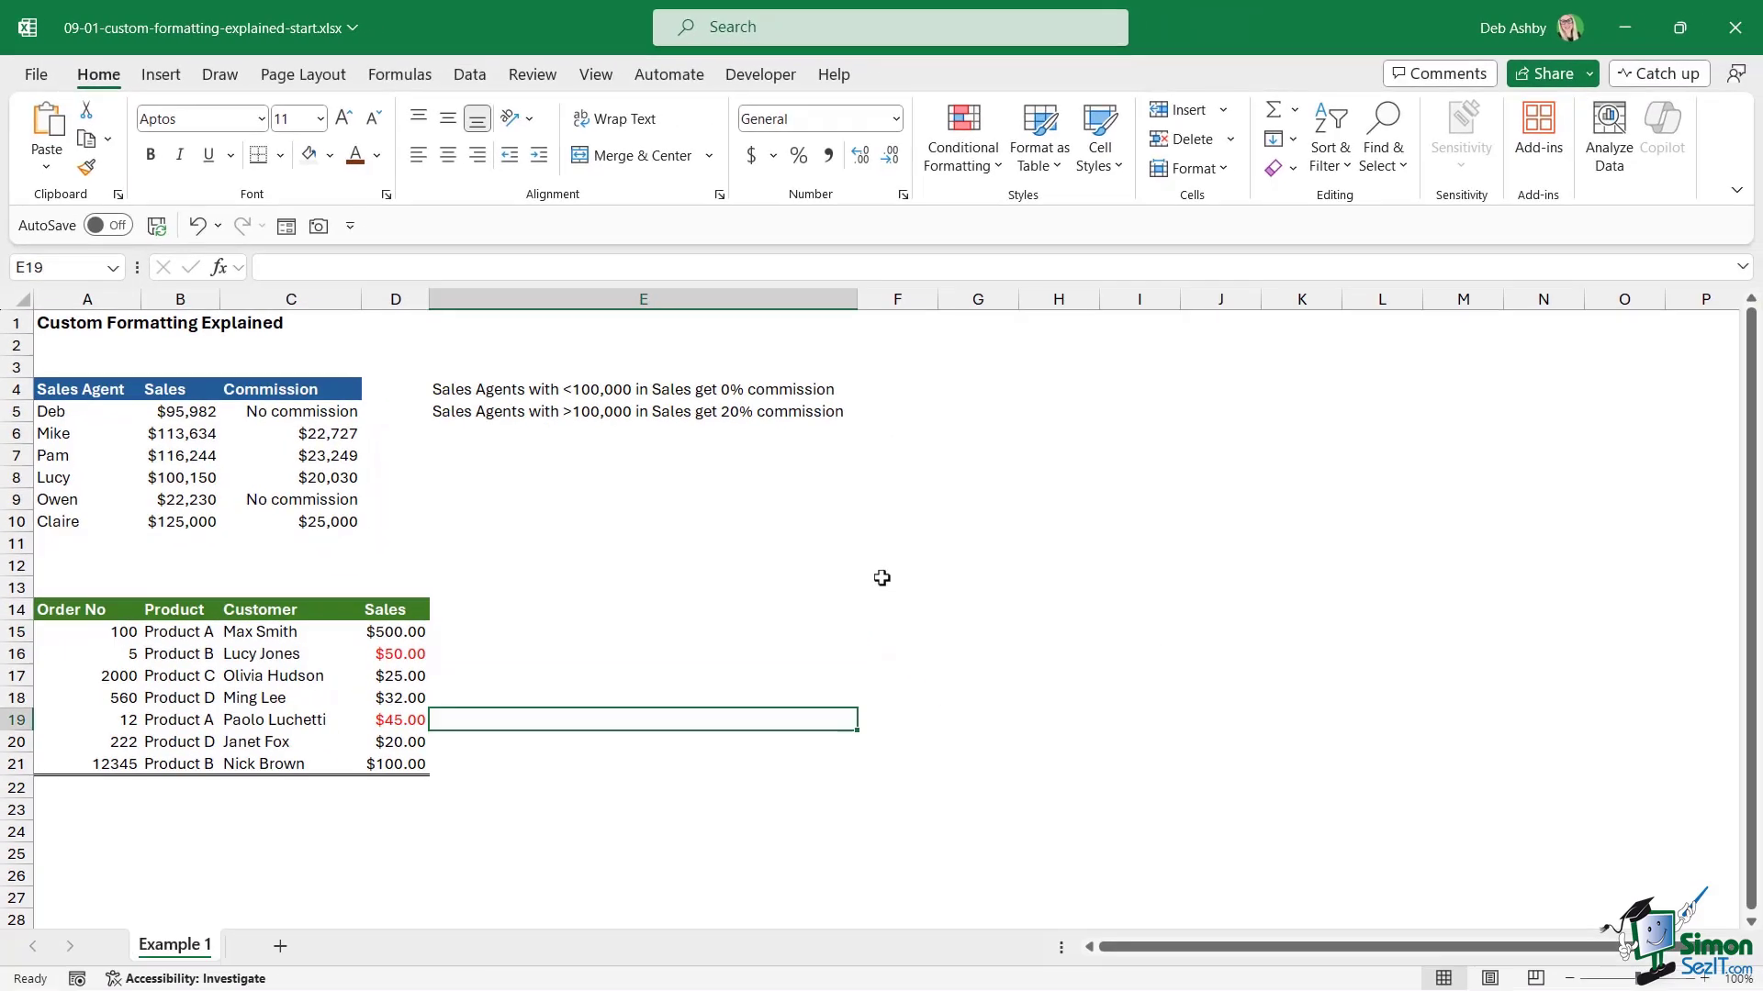
pyautogui.click(883, 573)
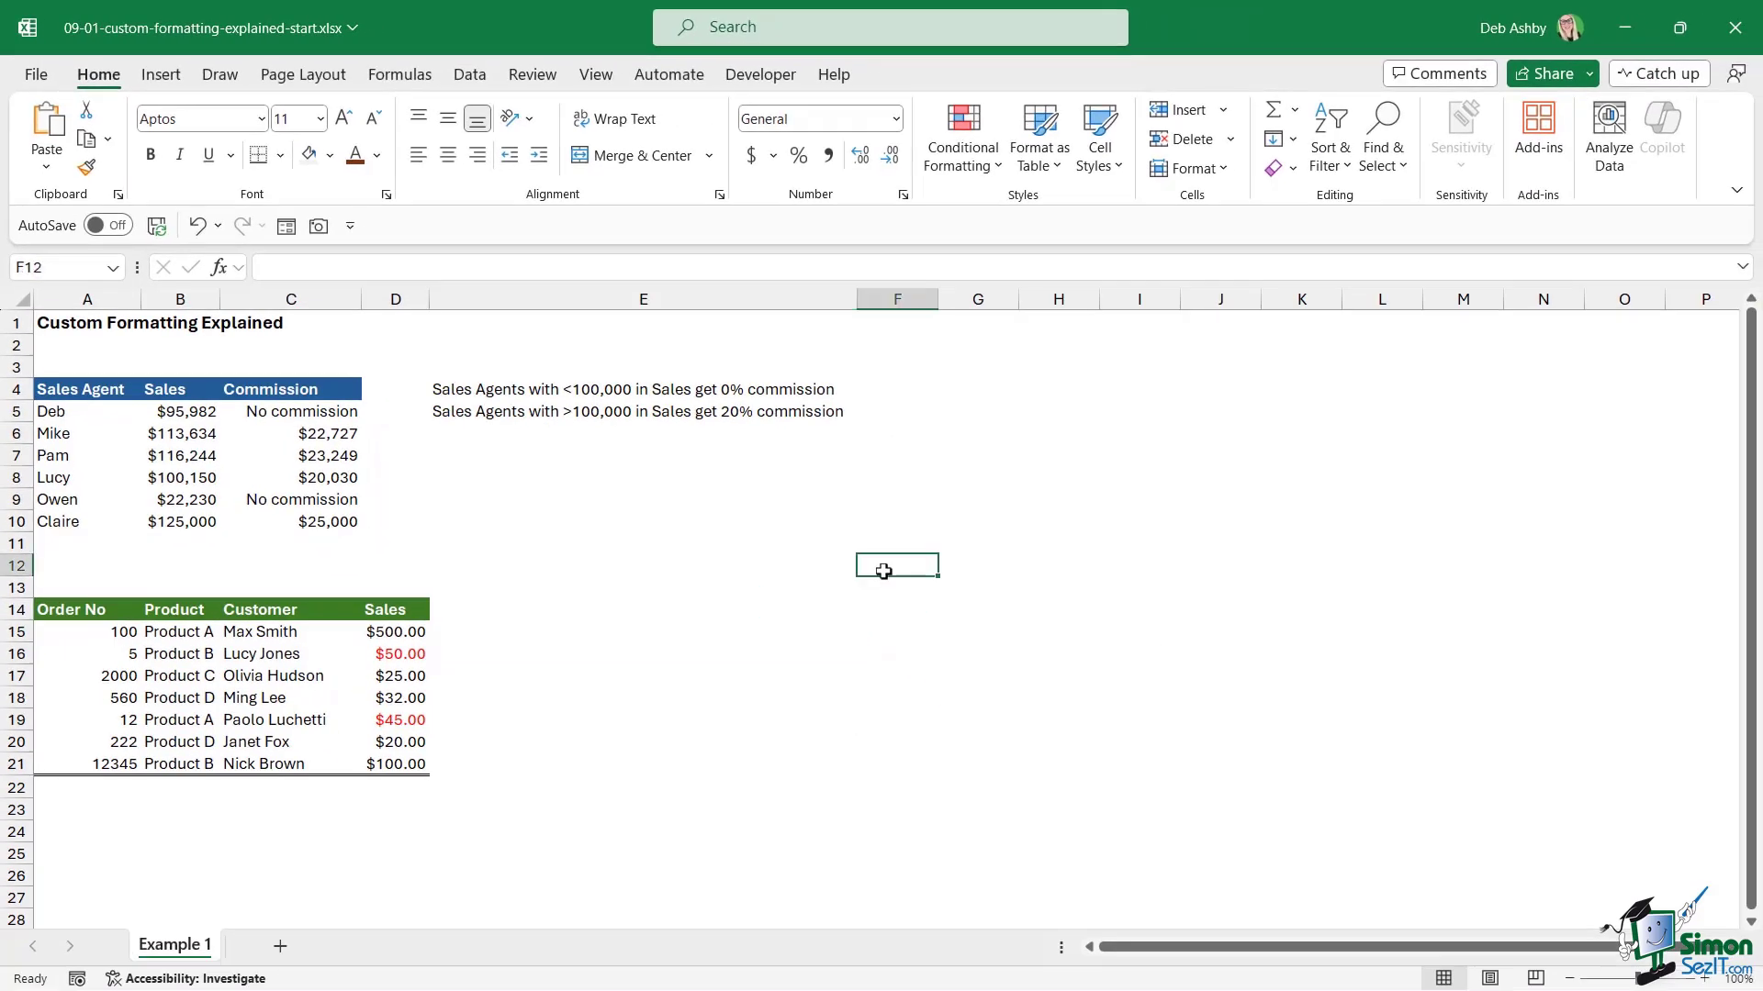